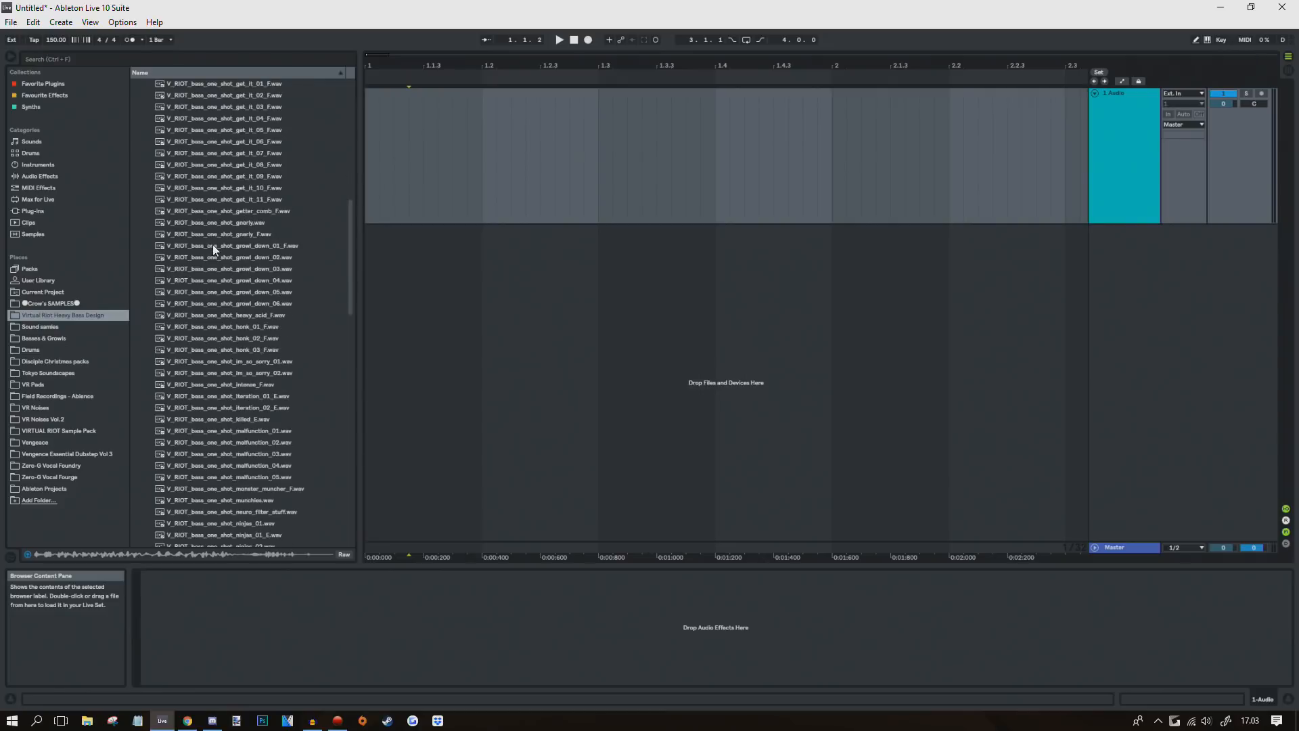
Step: Zoom in on the arranged bass one-shot clips and start playback
{"action": "scroll", "coordinate": [274, 237], "scroll_direction": "up", "scroll_amount": 3}
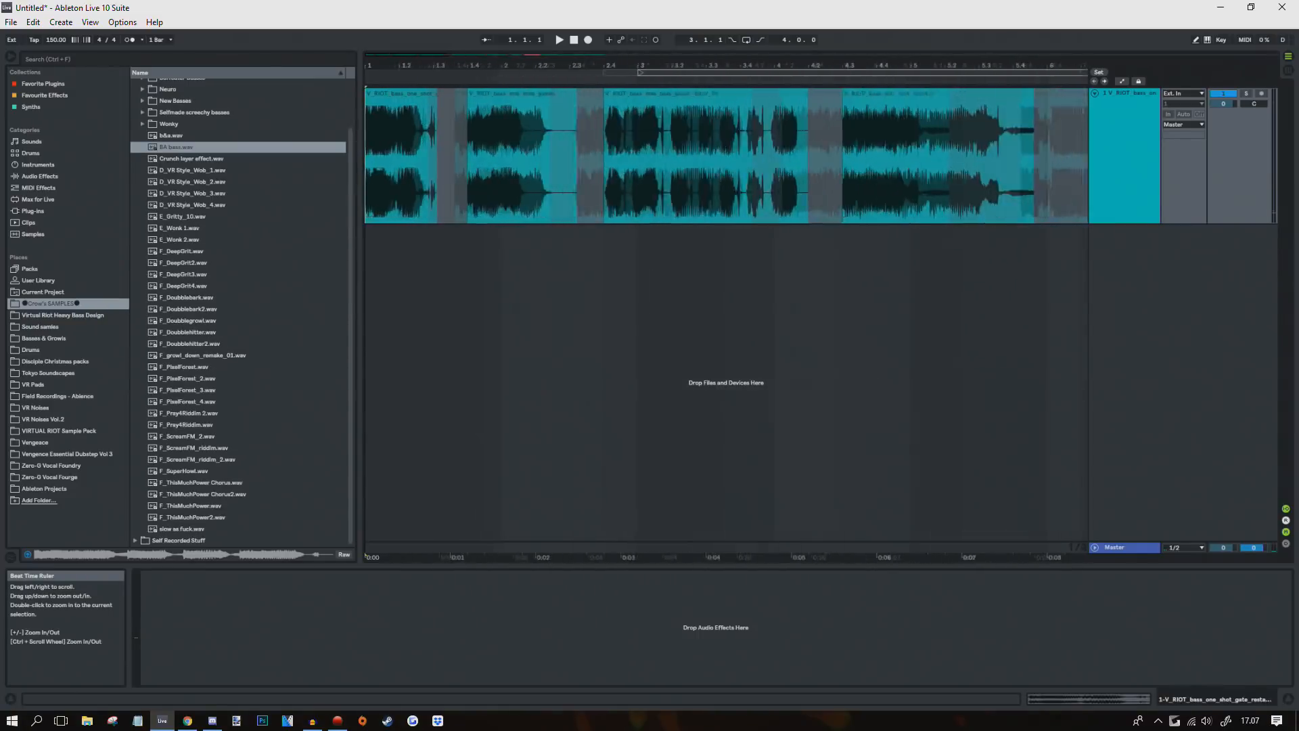
{"action": "left_click_drag", "start_coordinate": [374, 65], "coordinate": [373, 61]}
{"action": "key", "text": "space"}
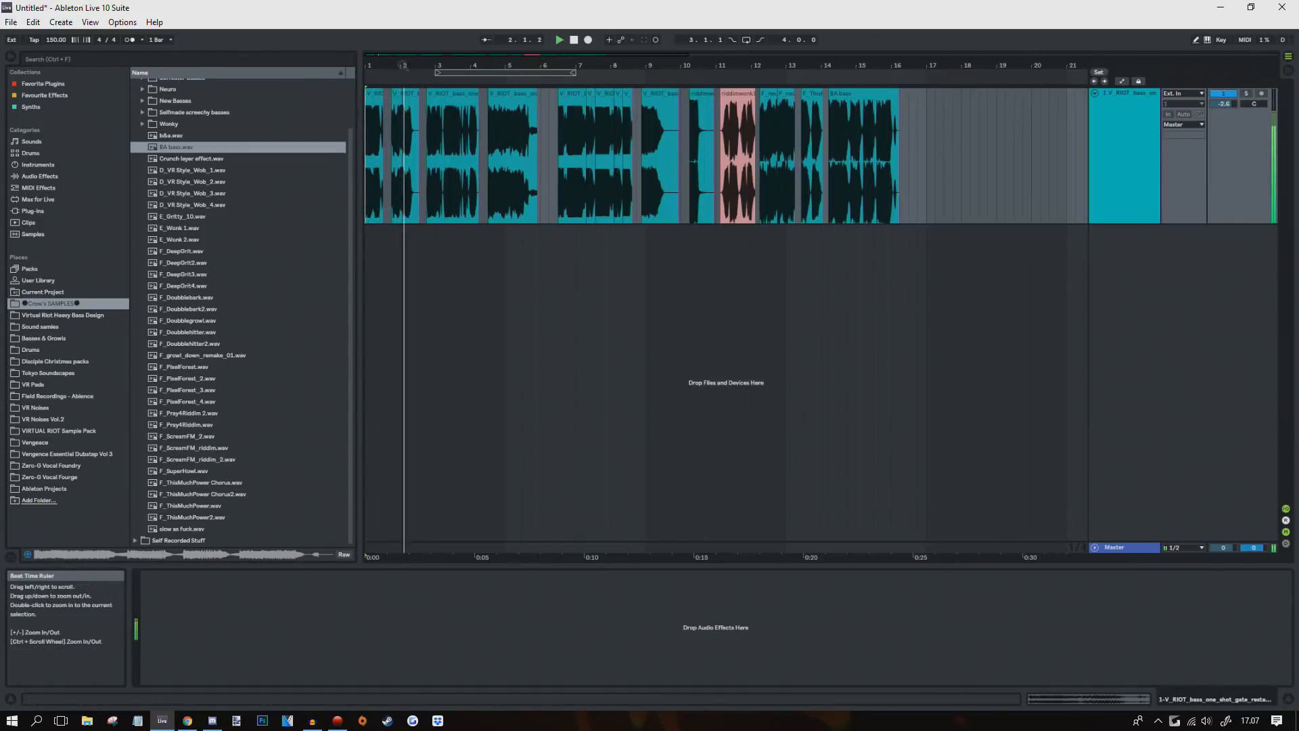
Step: Audition the bass clips from bars 12 and 14, then expand the Native Instruments Reaktor plug-in folder
{"action": "left_click_drag", "start_coordinate": [409, 60], "coordinate": [409, 64]}
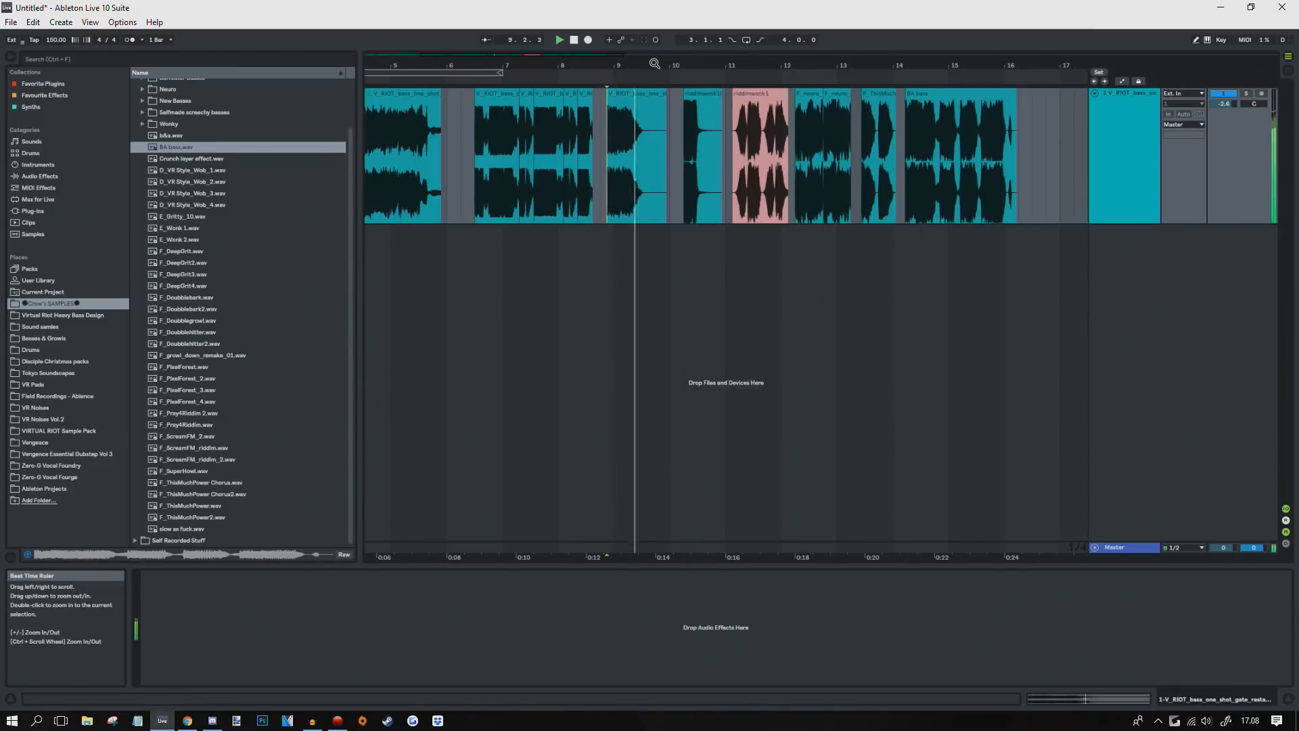
{"action": "left_click_drag", "start_coordinate": [654, 64], "coordinate": [864, 65]}
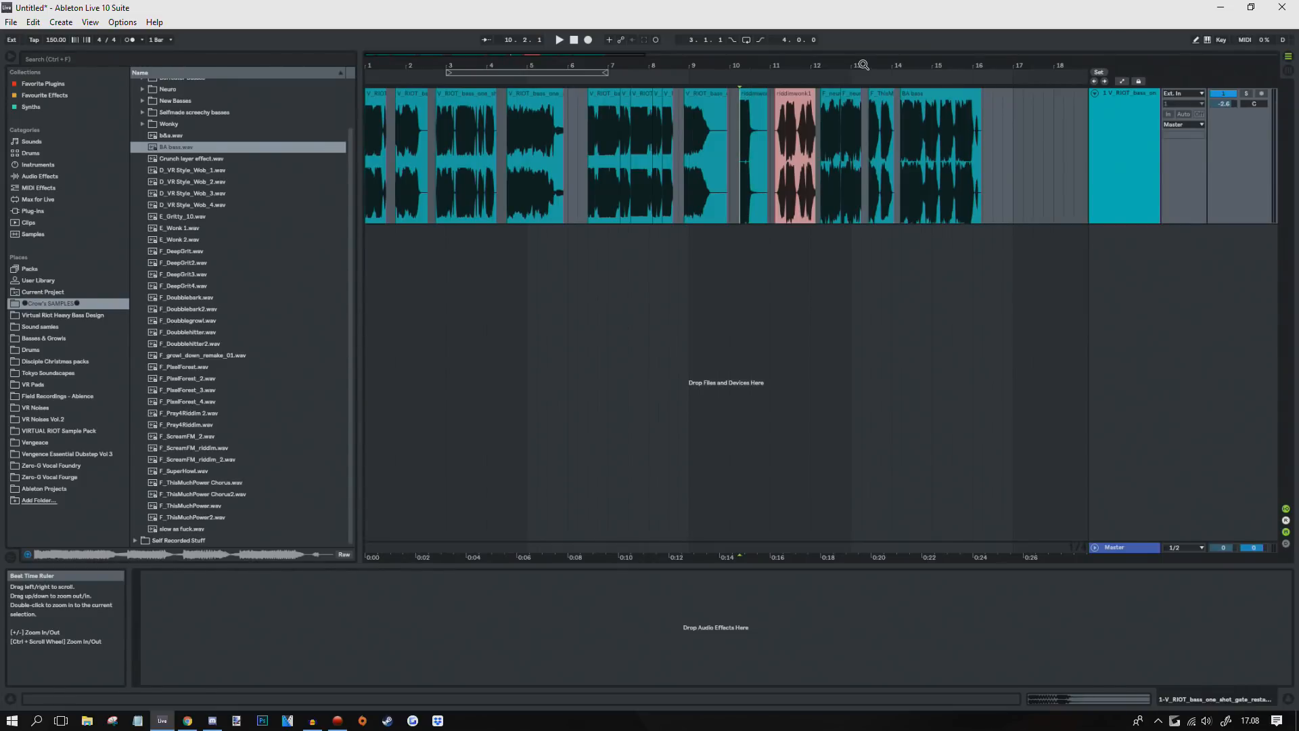
{"action": "left_click_drag", "start_coordinate": [864, 65], "coordinate": [657, 68]}
{"action": "left_click", "coordinate": [610, 165]}
{"action": "key", "text": "space"}
{"action": "scroll", "coordinate": [609, 165], "scroll_direction": "up", "scroll_amount": 2}
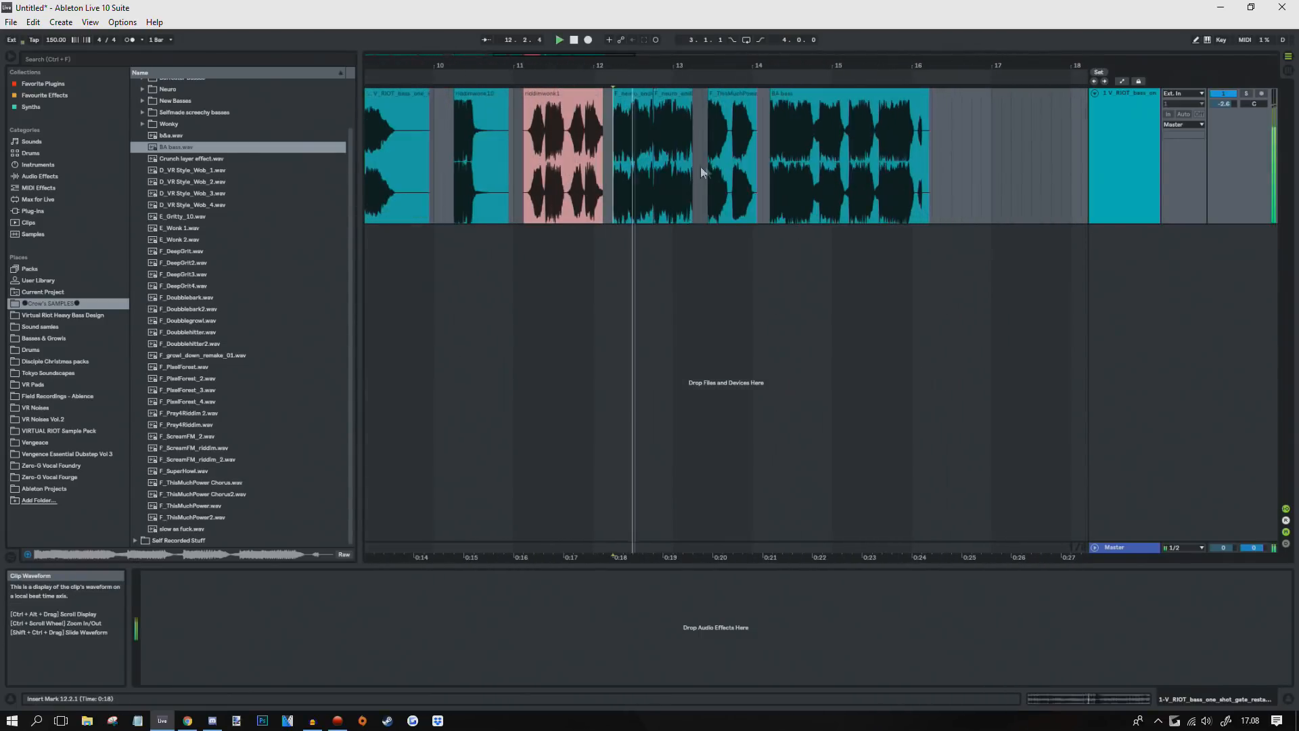
{"action": "left_click", "coordinate": [769, 164]}
{"action": "mouse_move", "coordinate": [922, 67]}
{"action": "left_mouse_down"}
{"action": "mouse_move", "coordinate": [922, 135]}
{"action": "mouse_move", "coordinate": [923, 66]}
{"action": "left_mouse_up"}
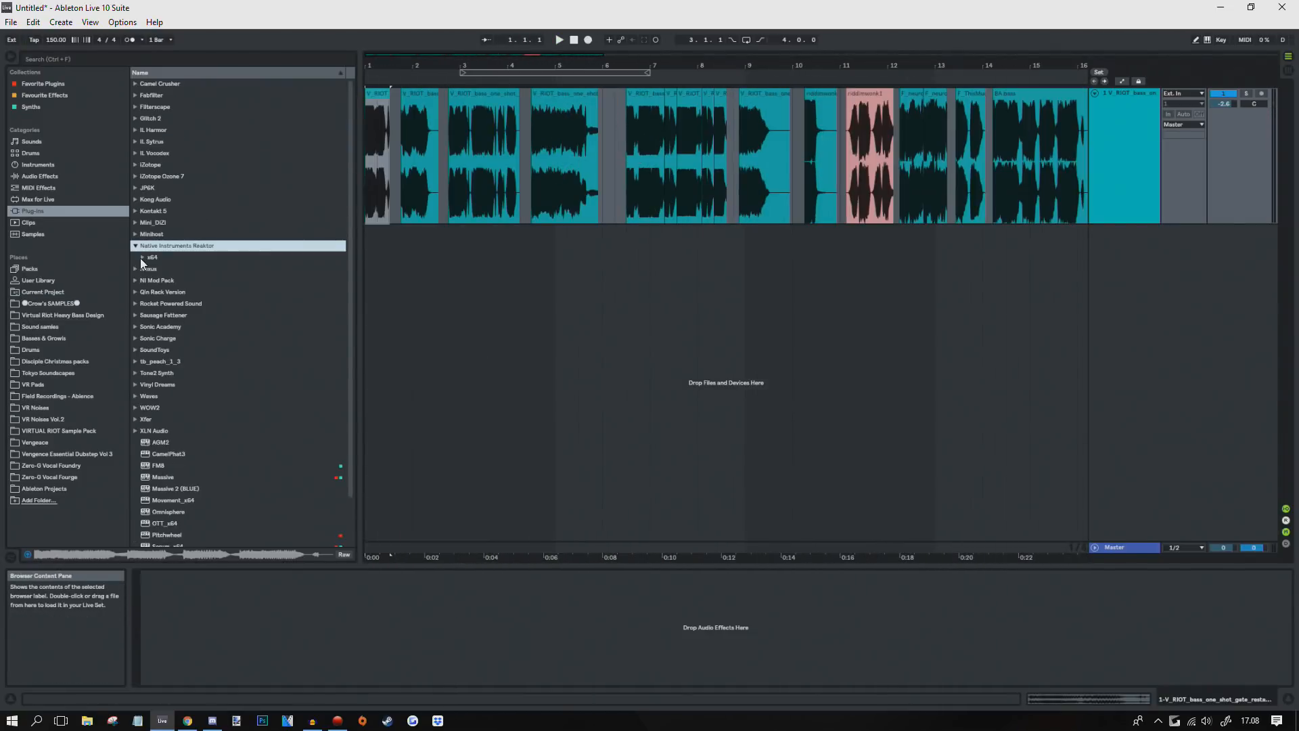
{"action": "left_click", "coordinate": [142, 259]}
Step: Add Reaktor 6 FX and load Buffeater.ens from Ensembles > Twisted Tools Buffeater 1.3
{"action": "left_click", "coordinate": [177, 281]}
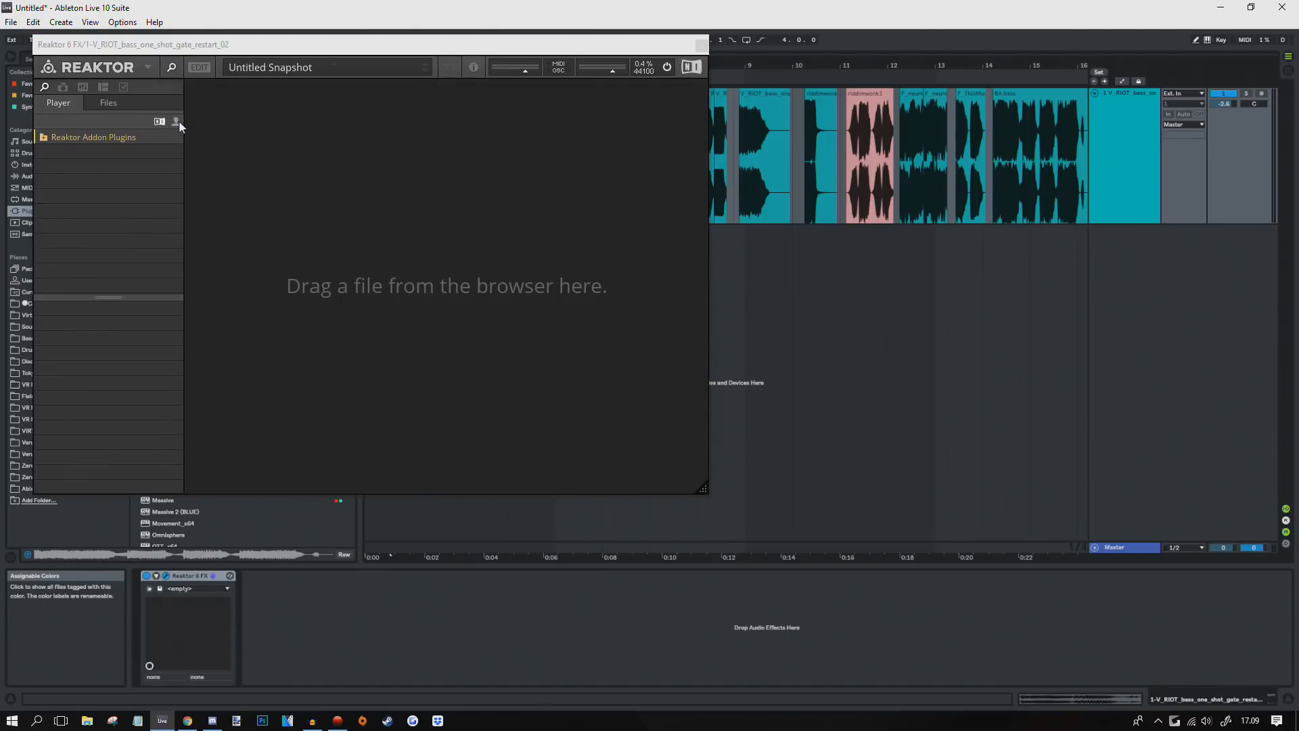
{"action": "left_click", "coordinate": [174, 127]}
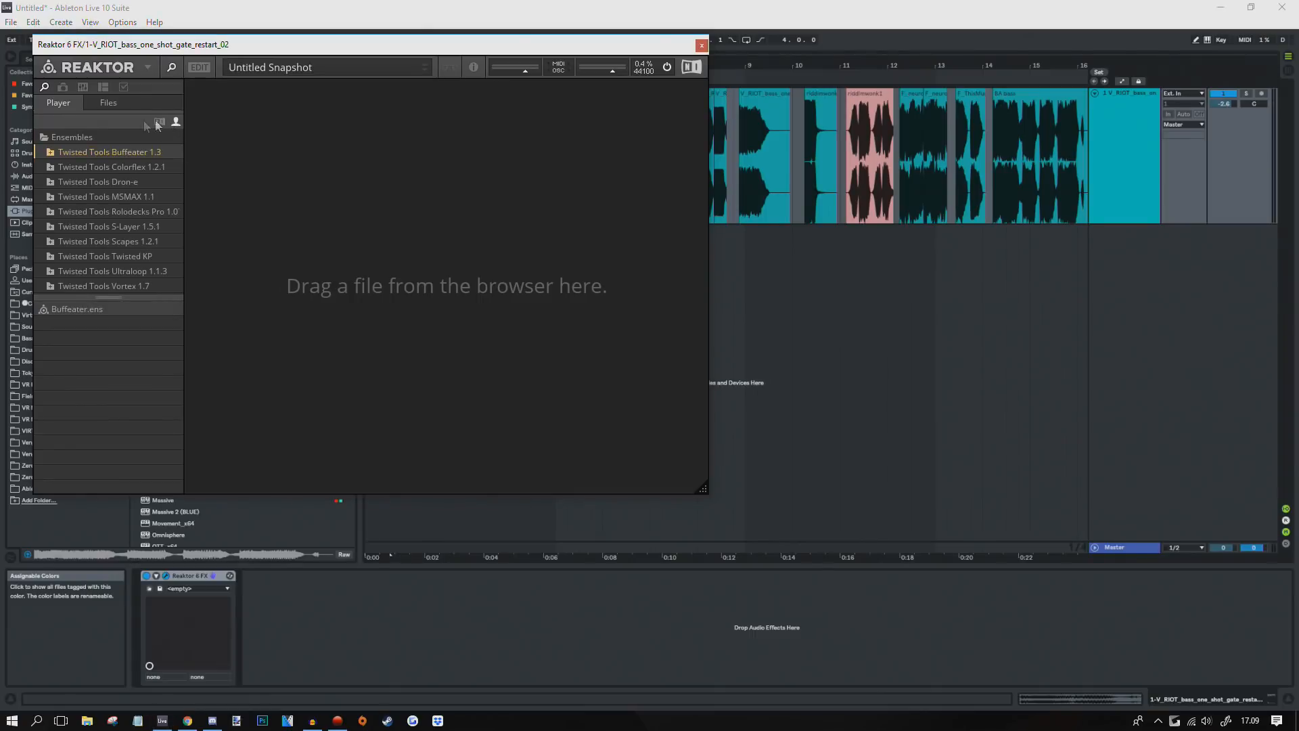
{"action": "left_click", "coordinate": [64, 142]}
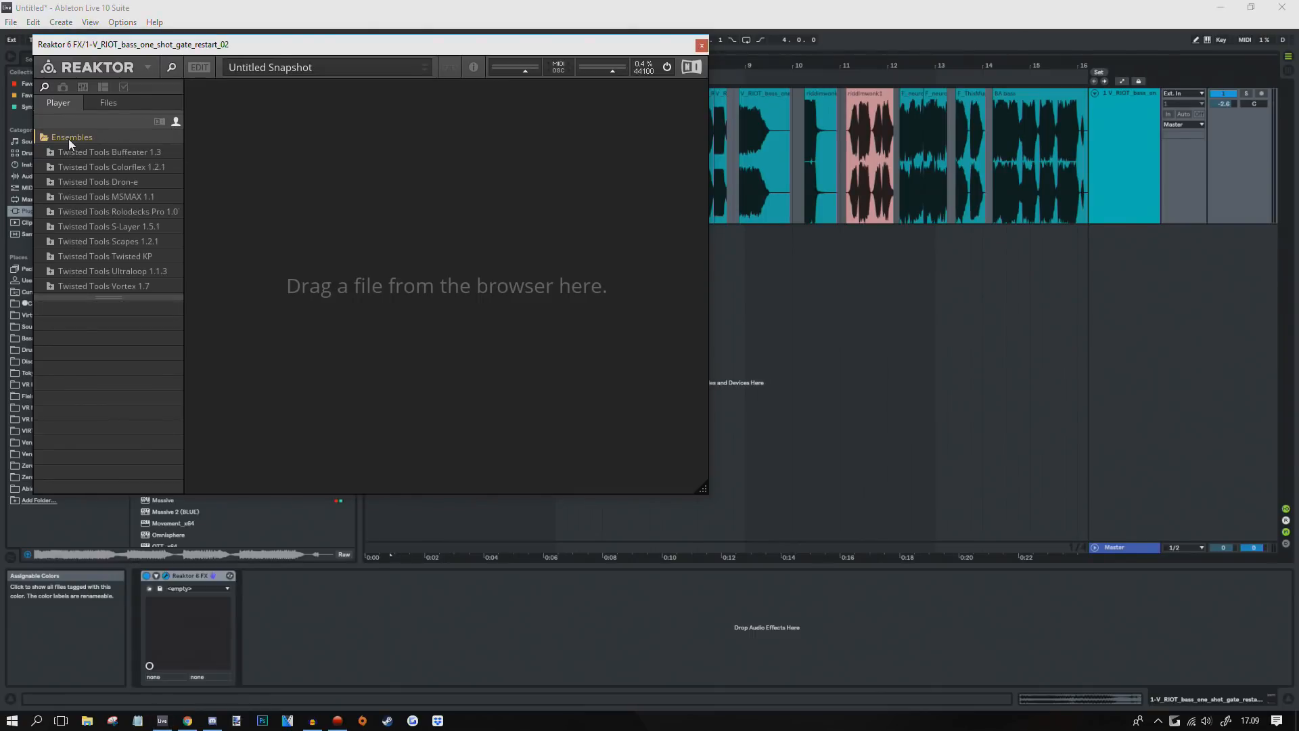
{"action": "left_click", "coordinate": [98, 153]}
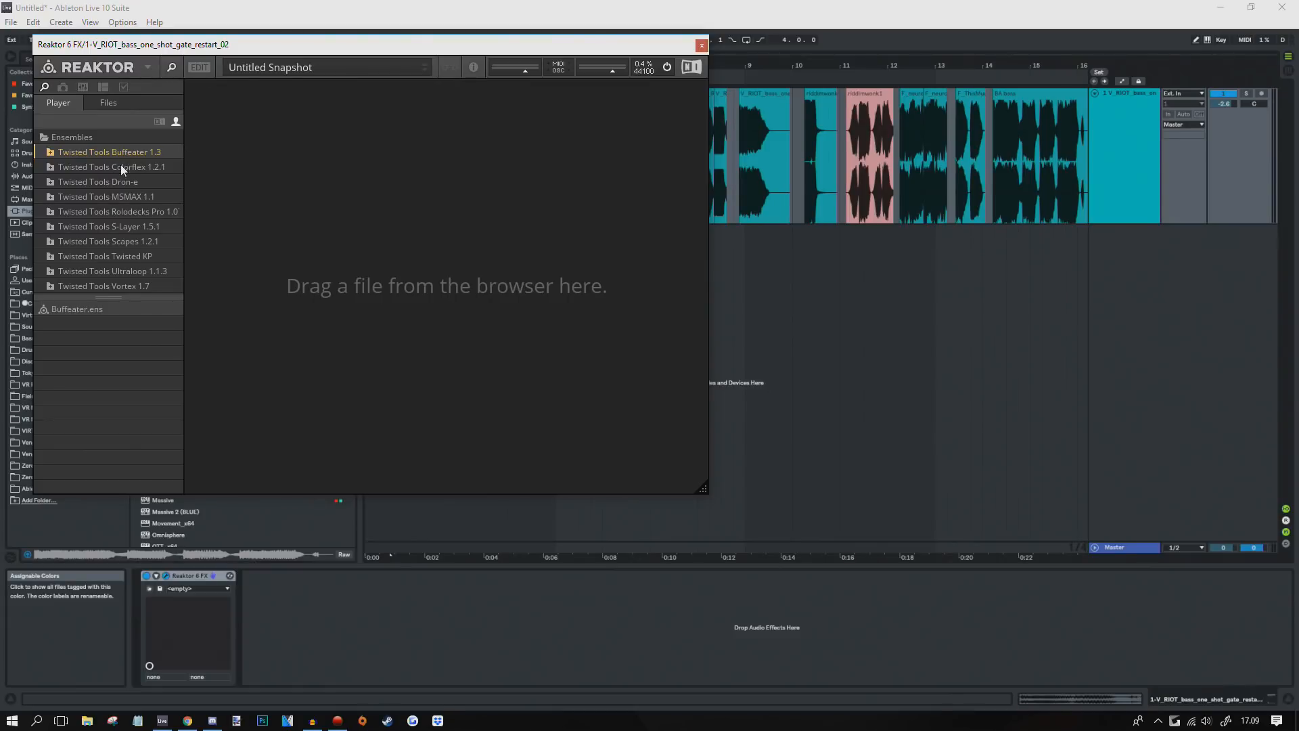
{"action": "left_click_drag", "start_coordinate": [365, 49], "coordinate": [662, 144]}
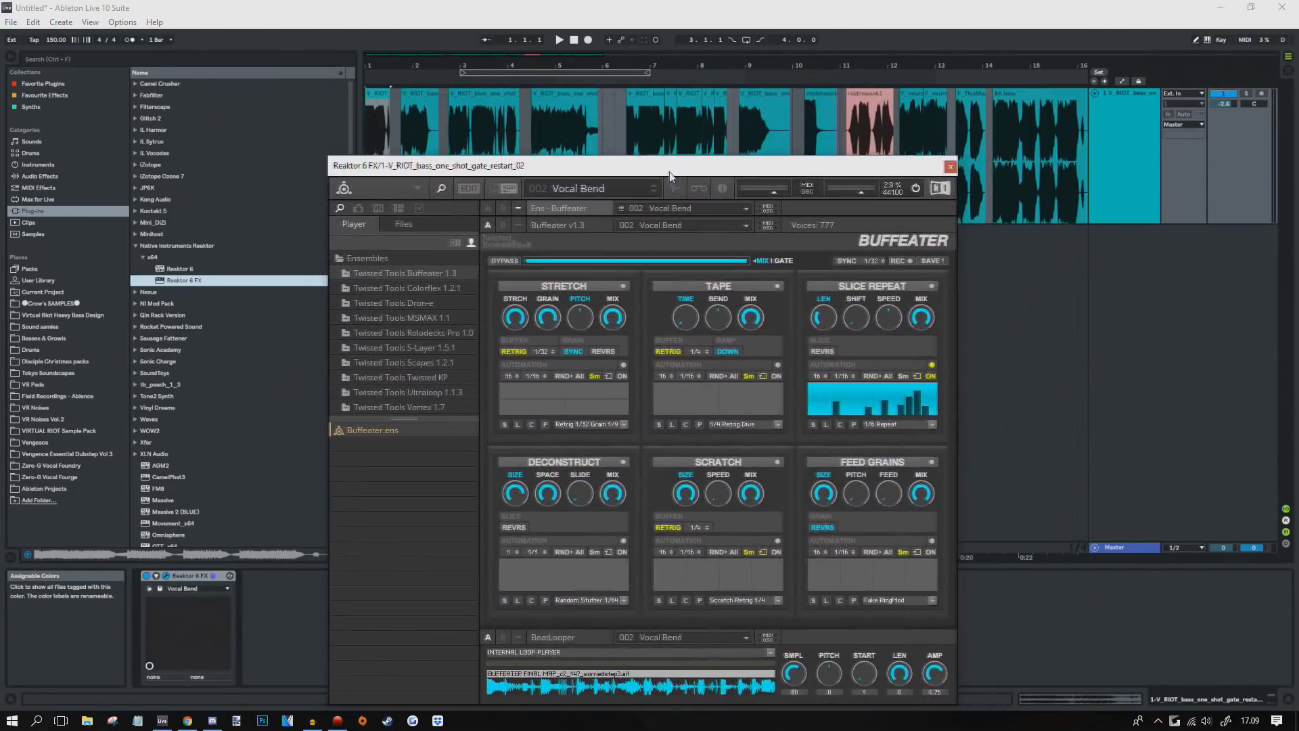
{"action": "key", "text": "space"}
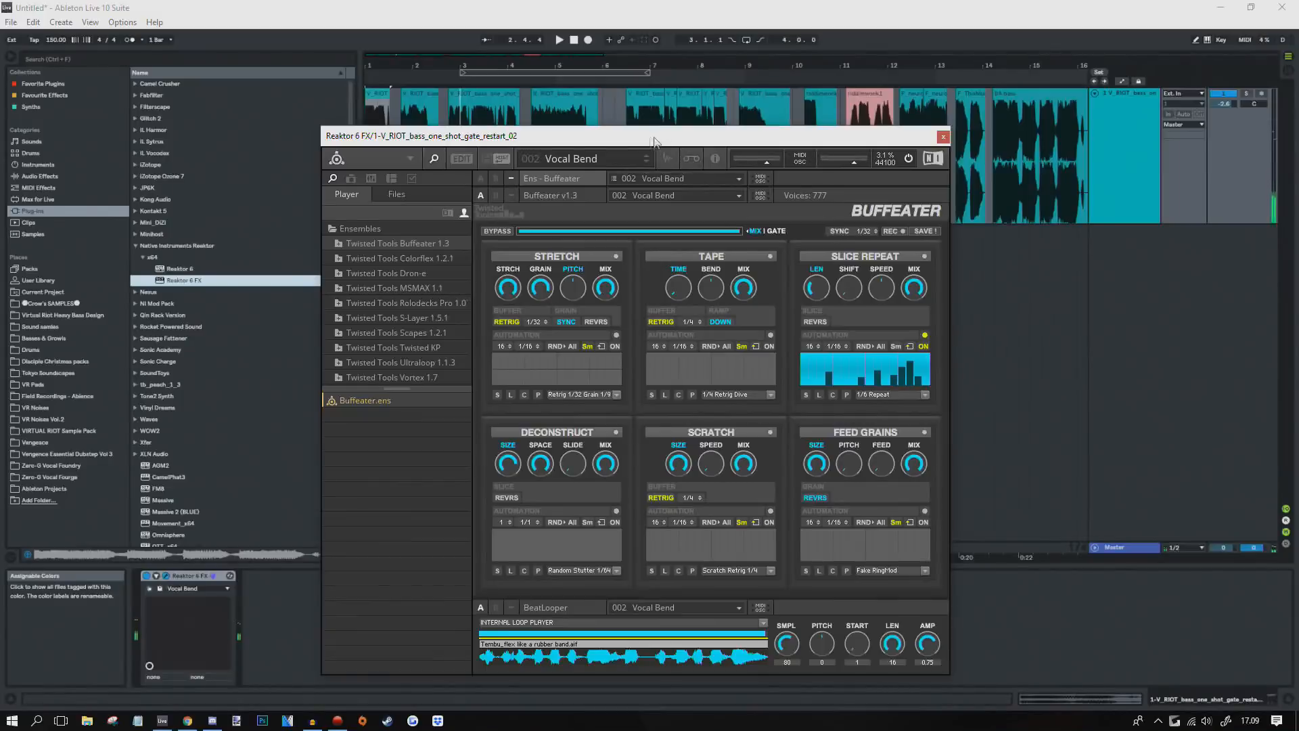
{"action": "left_click_drag", "start_coordinate": [654, 141], "coordinate": [919, 80]}
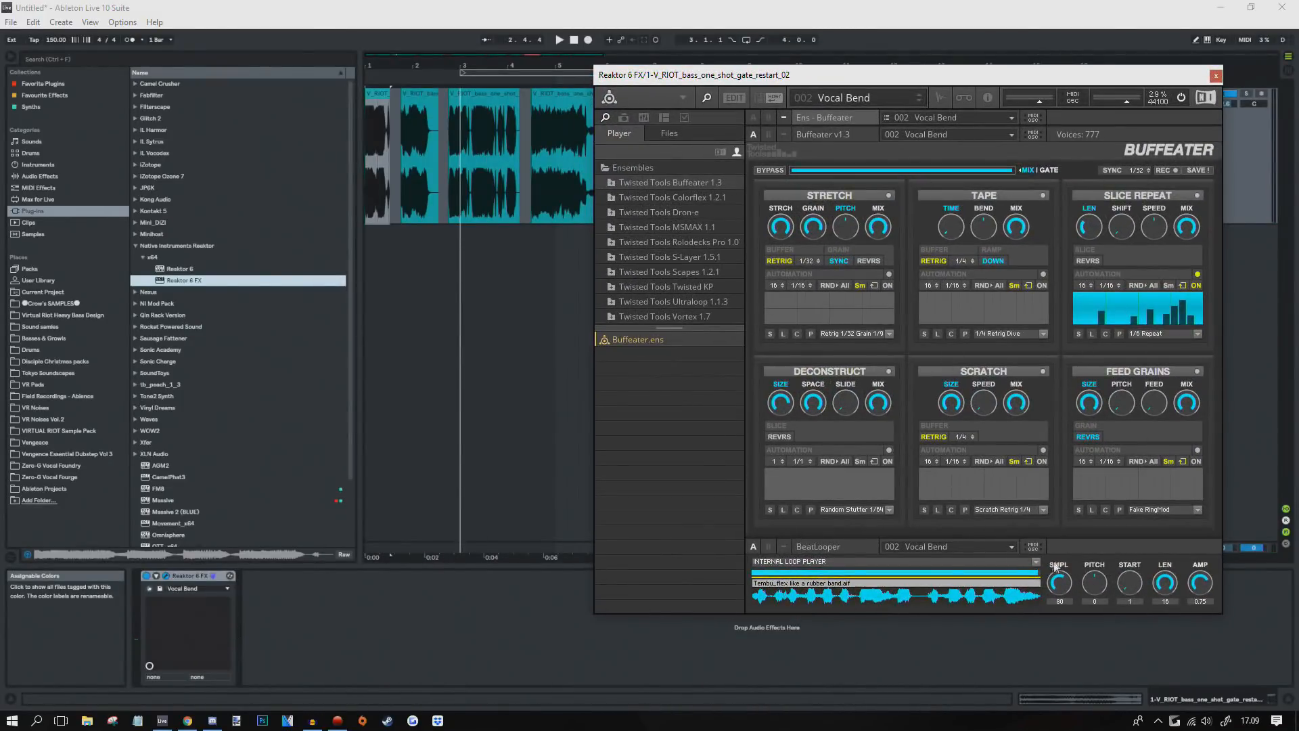
Step: Switch Buffeater's Internal Loop Player to LIVE (EXTERNAL AUDIO IN)
{"action": "left_click", "coordinate": [1037, 562]}
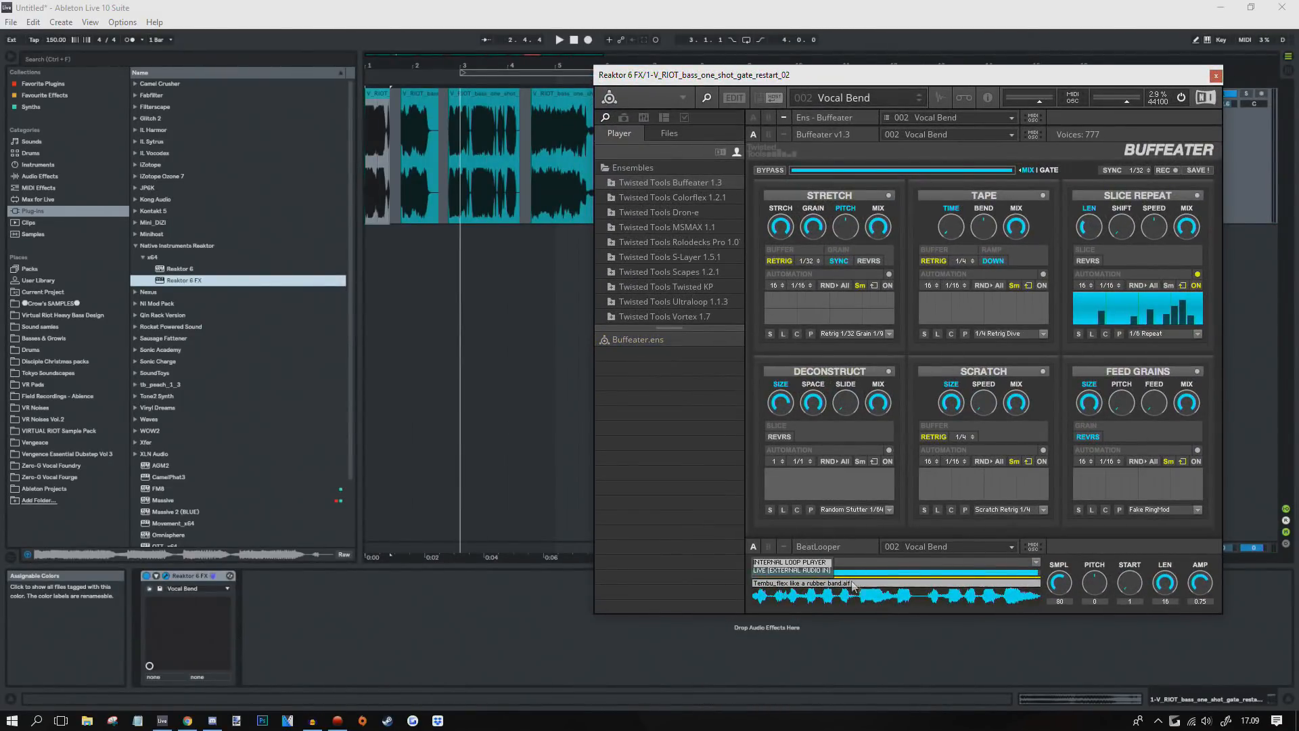
{"action": "left_click", "coordinate": [919, 595]}
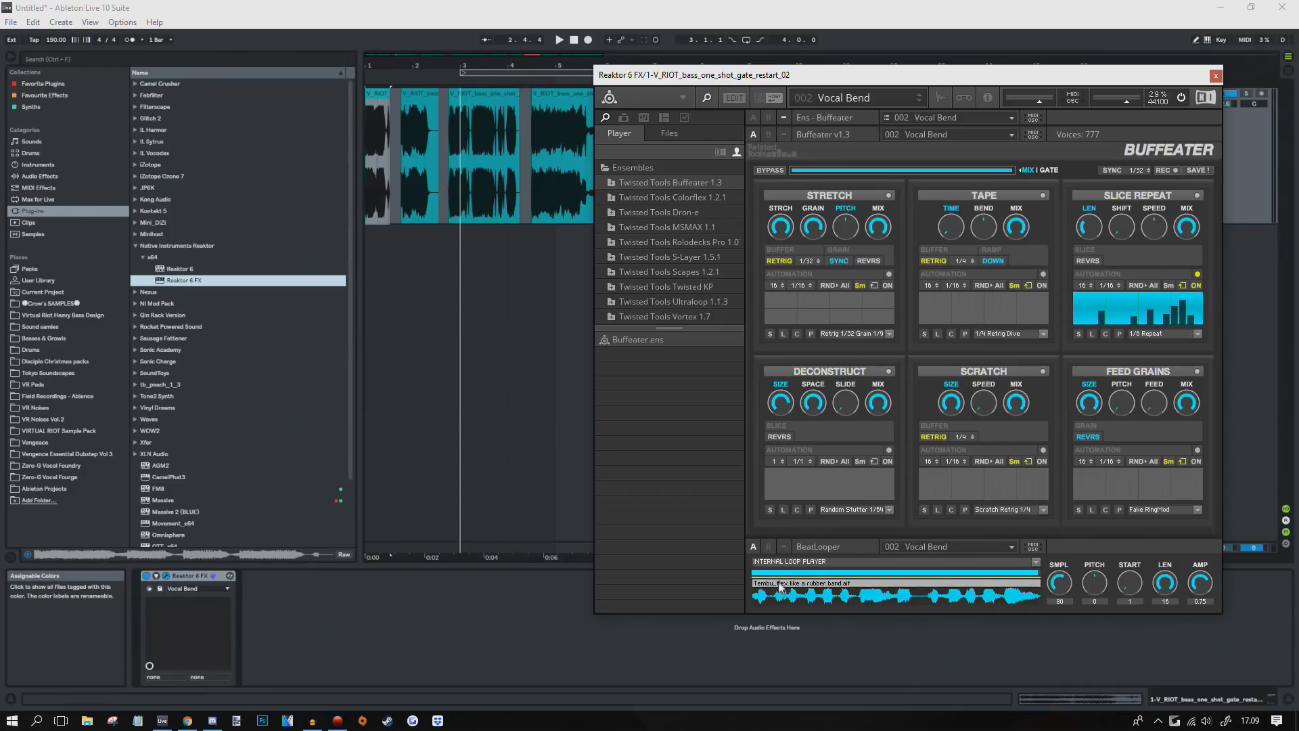
{"action": "left_click", "coordinate": [1037, 564]}
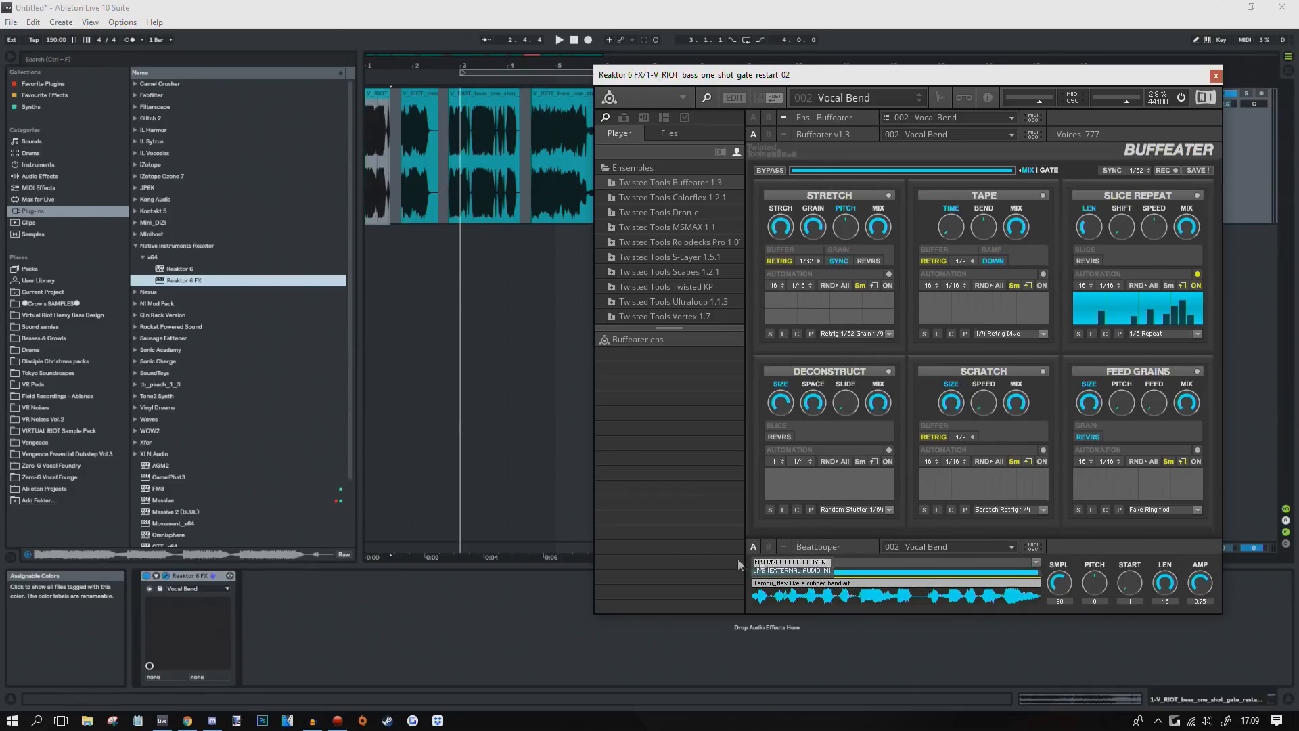
{"action": "left_click", "coordinate": [790, 570]}
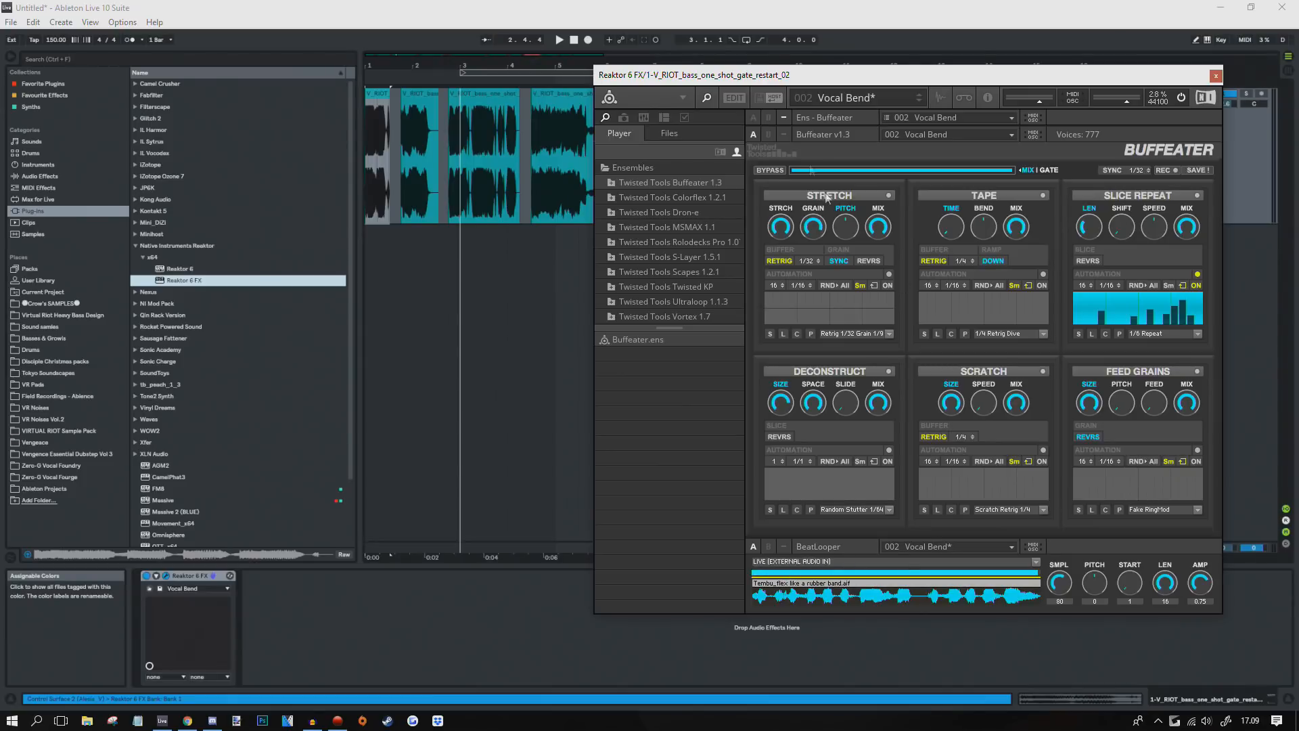
Step: Move the Reaktor window aside and zoom to show bars 1 to 13
{"action": "left_click_drag", "start_coordinate": [836, 77], "coordinate": [832, 130]}
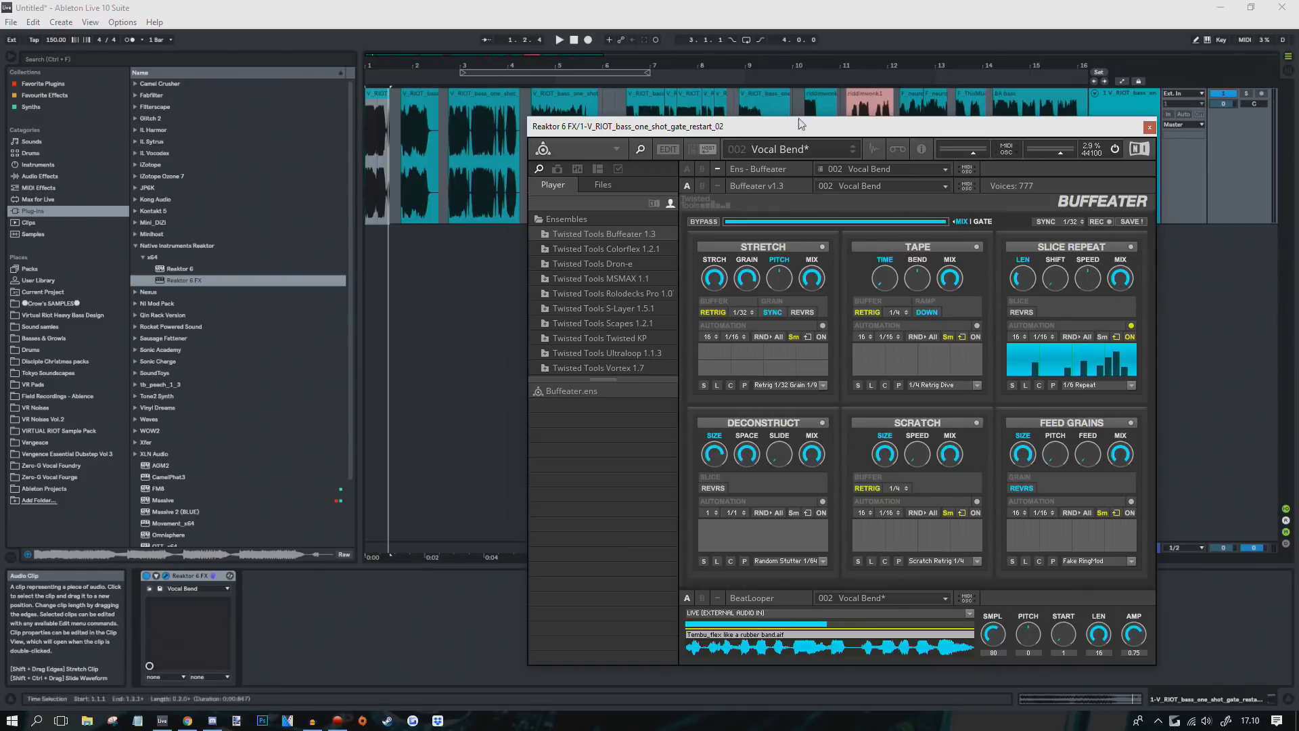
{"action": "left_click_drag", "start_coordinate": [789, 126], "coordinate": [886, 150]}
{"action": "left_click_drag", "start_coordinate": [423, 54], "coordinate": [442, 146]}
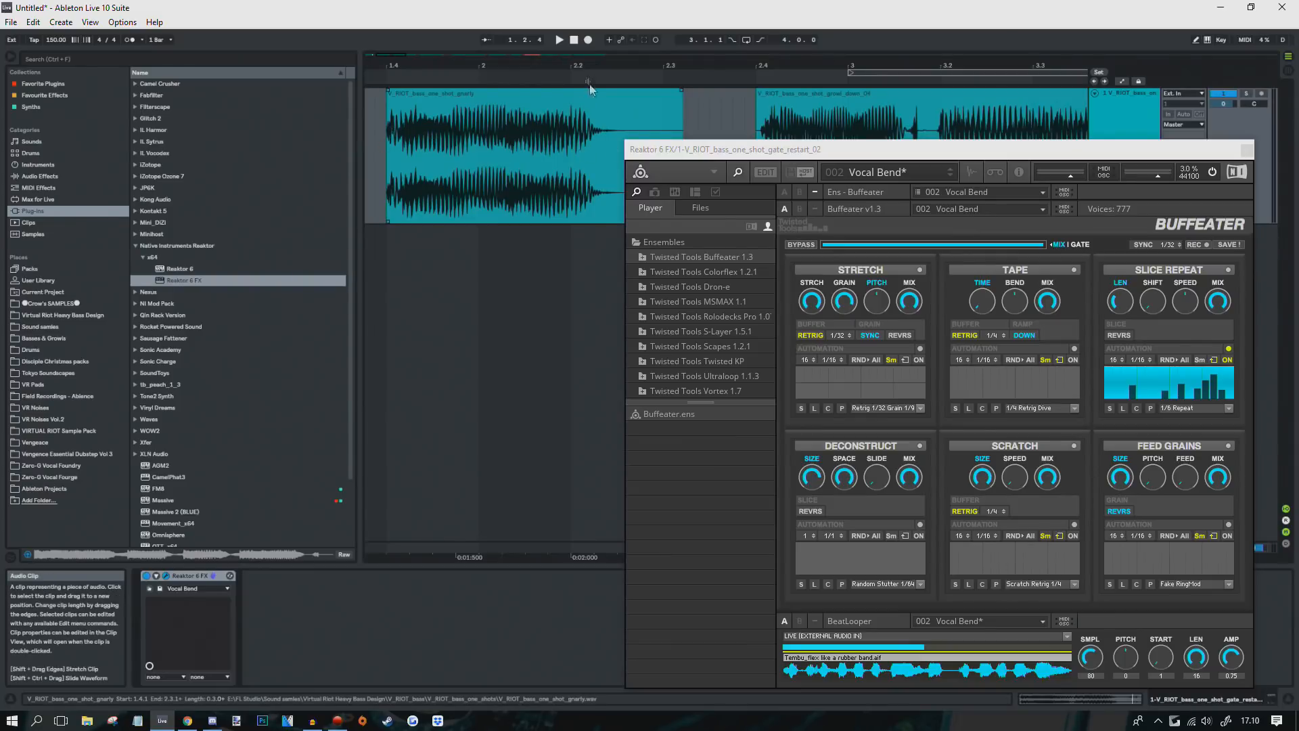
{"action": "left_click_drag", "start_coordinate": [590, 67], "coordinate": [593, 19]}
{"action": "left_click_drag", "start_coordinate": [879, 150], "coordinate": [880, 88]}
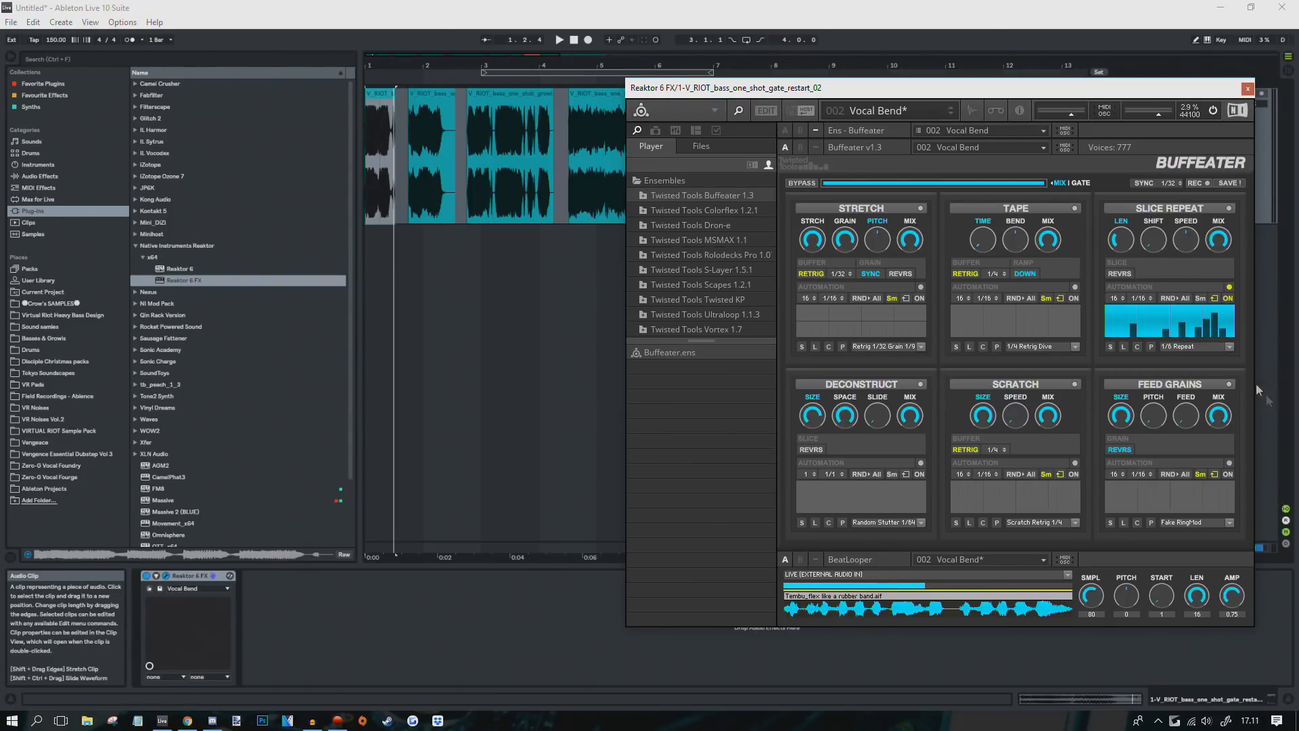
{"action": "left_click_drag", "start_coordinate": [851, 93], "coordinate": [819, 149]}
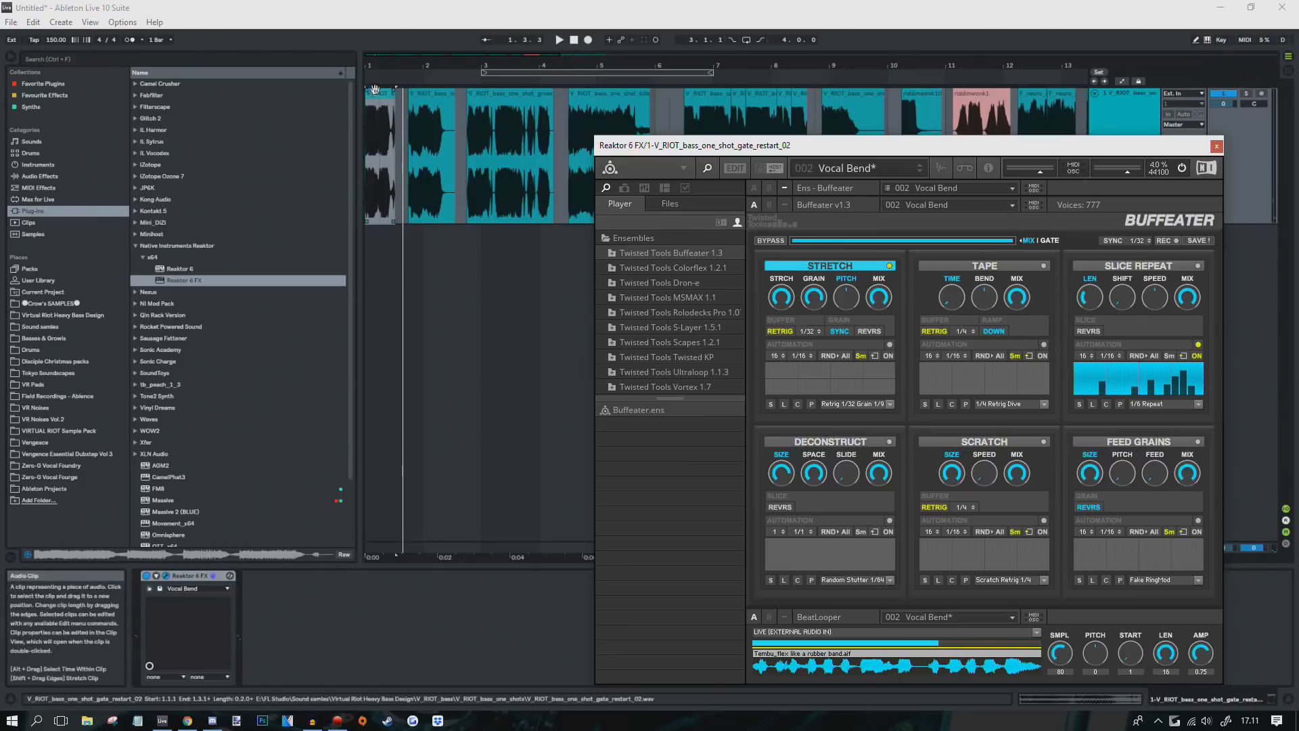
Step: Play the opening clips, return to bar 1, and move the Reaktor window out of the way
{"action": "key", "text": "space"}
{"action": "mouse_move", "coordinate": [378, 67]}
{"action": "left_mouse_down"}
{"action": "mouse_move", "coordinate": [381, 94]}
{"action": "mouse_move", "coordinate": [380, 66]}
{"action": "left_mouse_up"}
{"action": "left_click", "coordinate": [421, 164]}
{"action": "key", "text": "space"}
{"action": "key", "text": "Home"}
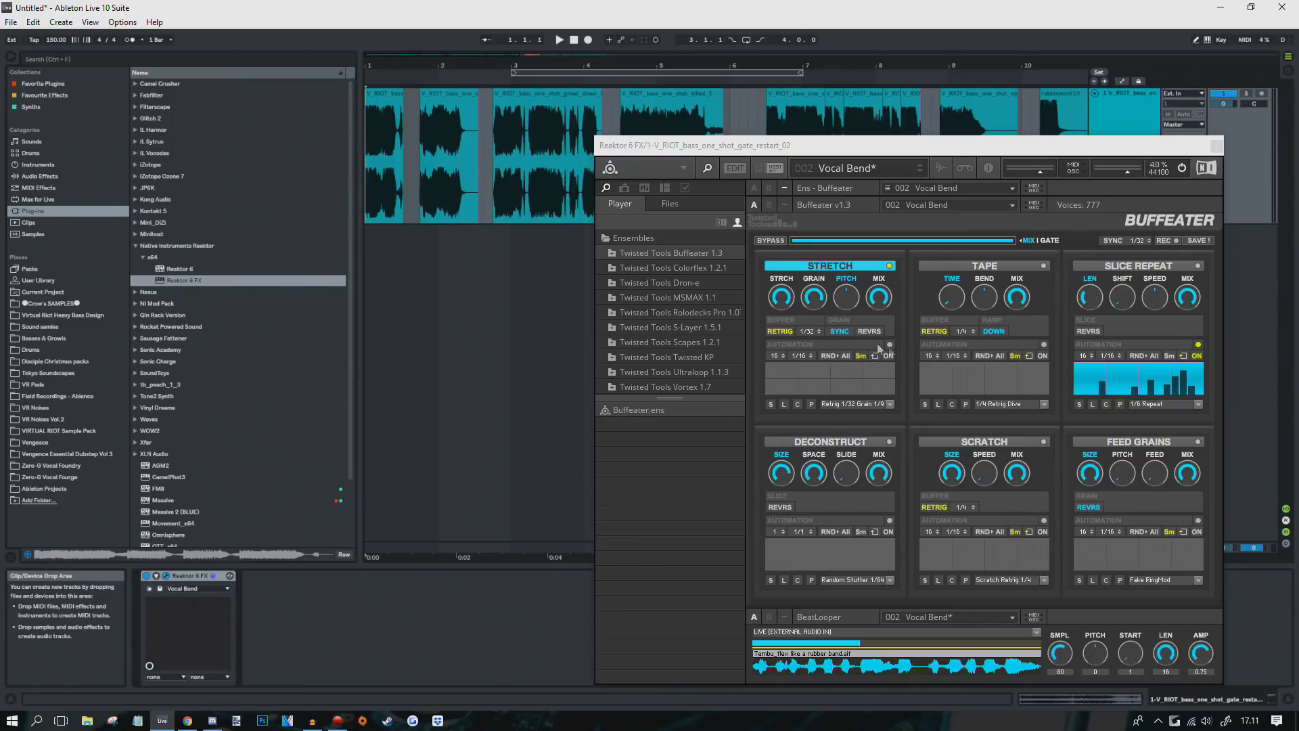
{"action": "left_click_drag", "start_coordinate": [879, 151], "coordinate": [959, 268]}
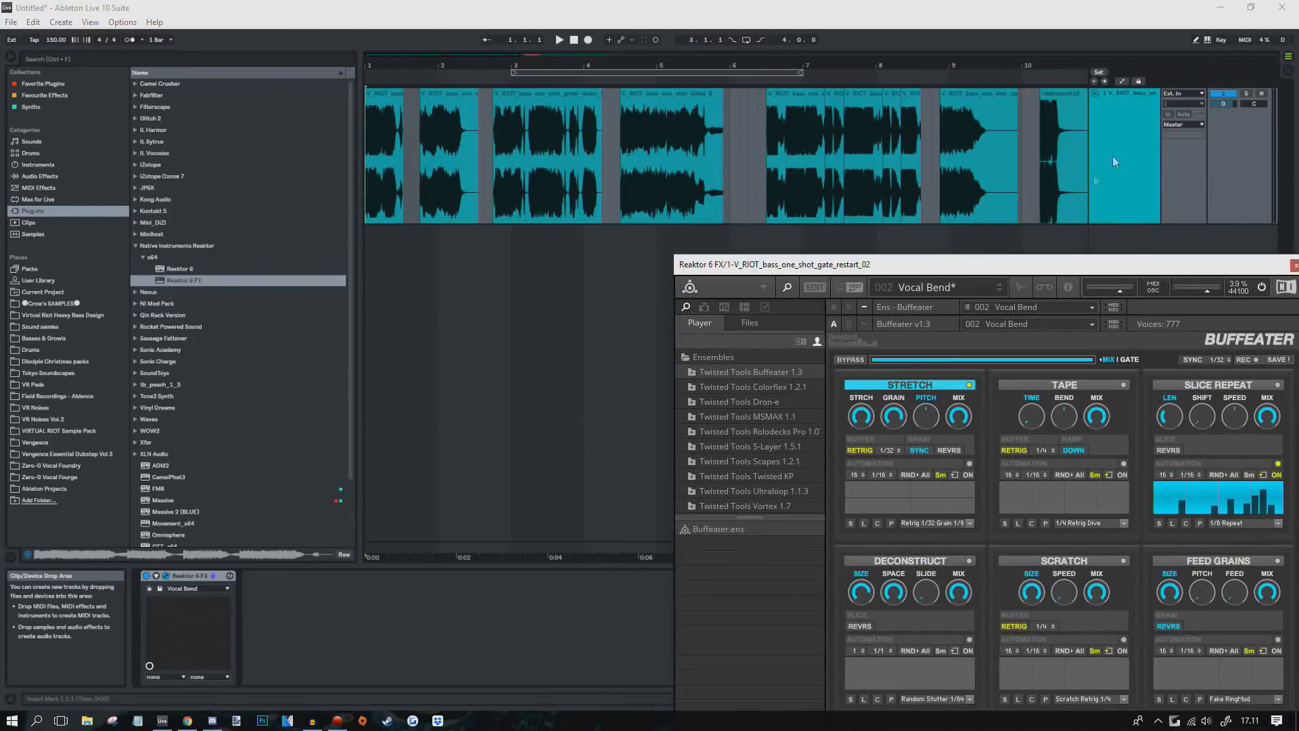
{"action": "left_click", "coordinate": [1145, 119]}
Step: In automation mode, target Stretch Pitch and draw breakpoints rising over the first clip
{"action": "key", "text": "a"}
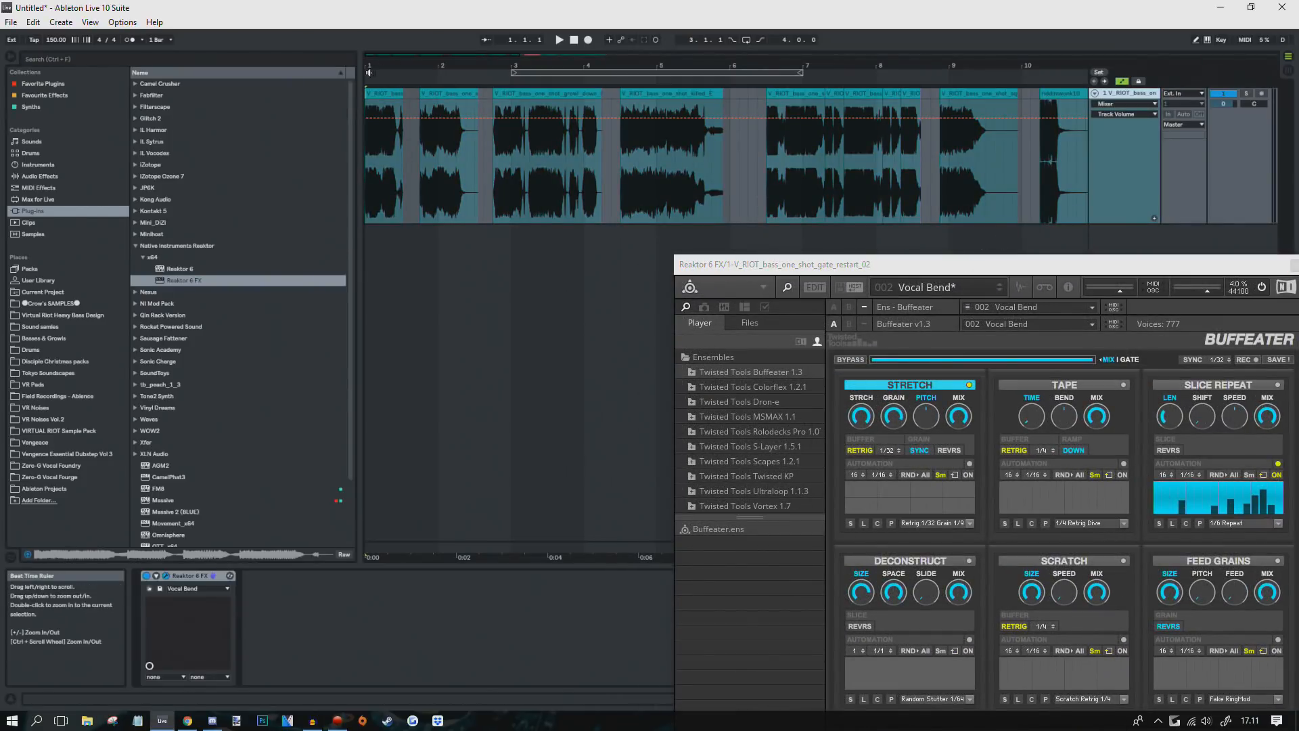
{"action": "left_click_drag", "start_coordinate": [407, 65], "coordinate": [408, 102]}
{"action": "left_click_drag", "start_coordinate": [924, 416], "coordinate": [928, 398]}
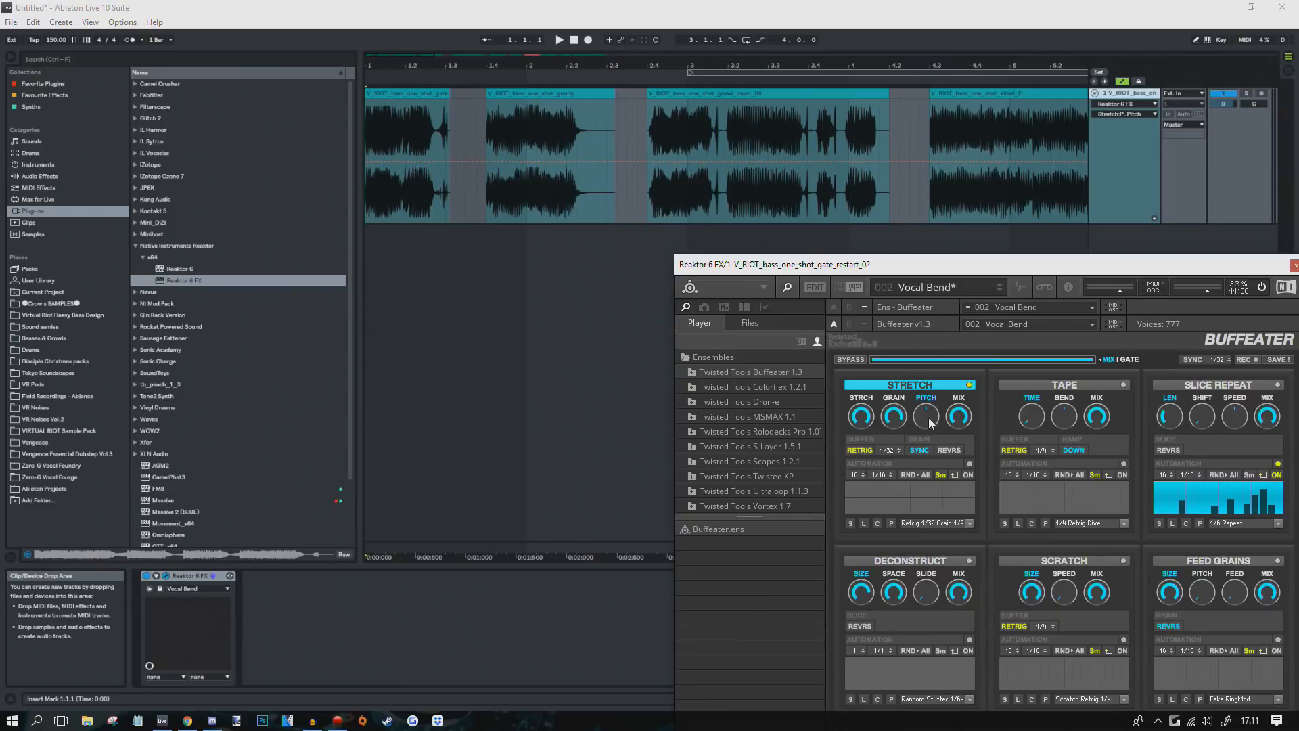
{"action": "left_click", "coordinate": [369, 165]}
{"action": "mouse_move", "coordinate": [375, 162]}
{"action": "left_mouse_down"}
{"action": "mouse_move", "coordinate": [385, 129]}
{"action": "mouse_move", "coordinate": [435, 134]}
{"action": "mouse_move", "coordinate": [455, 146]}
{"action": "mouse_move", "coordinate": [455, 174]}
{"action": "mouse_move", "coordinate": [502, 208]}
{"action": "mouse_move", "coordinate": [527, 195]}
{"action": "mouse_move", "coordinate": [526, 209]}
{"action": "mouse_move", "coordinate": [557, 209]}
{"action": "mouse_move", "coordinate": [556, 177]}
{"action": "mouse_move", "coordinate": [571, 199]}
{"action": "mouse_move", "coordinate": [572, 177]}
{"action": "mouse_move", "coordinate": [571, 197]}
{"action": "mouse_move", "coordinate": [627, 187]}
{"action": "mouse_move", "coordinate": [627, 173]}
{"action": "mouse_move", "coordinate": [557, 189]}
{"action": "left_mouse_up"}
{"action": "left_click", "coordinate": [597, 182]}
Step: Lower the pitch envelope over the first clip and restart playback from 1.1.1
{"action": "left_click", "coordinate": [572, 197]}
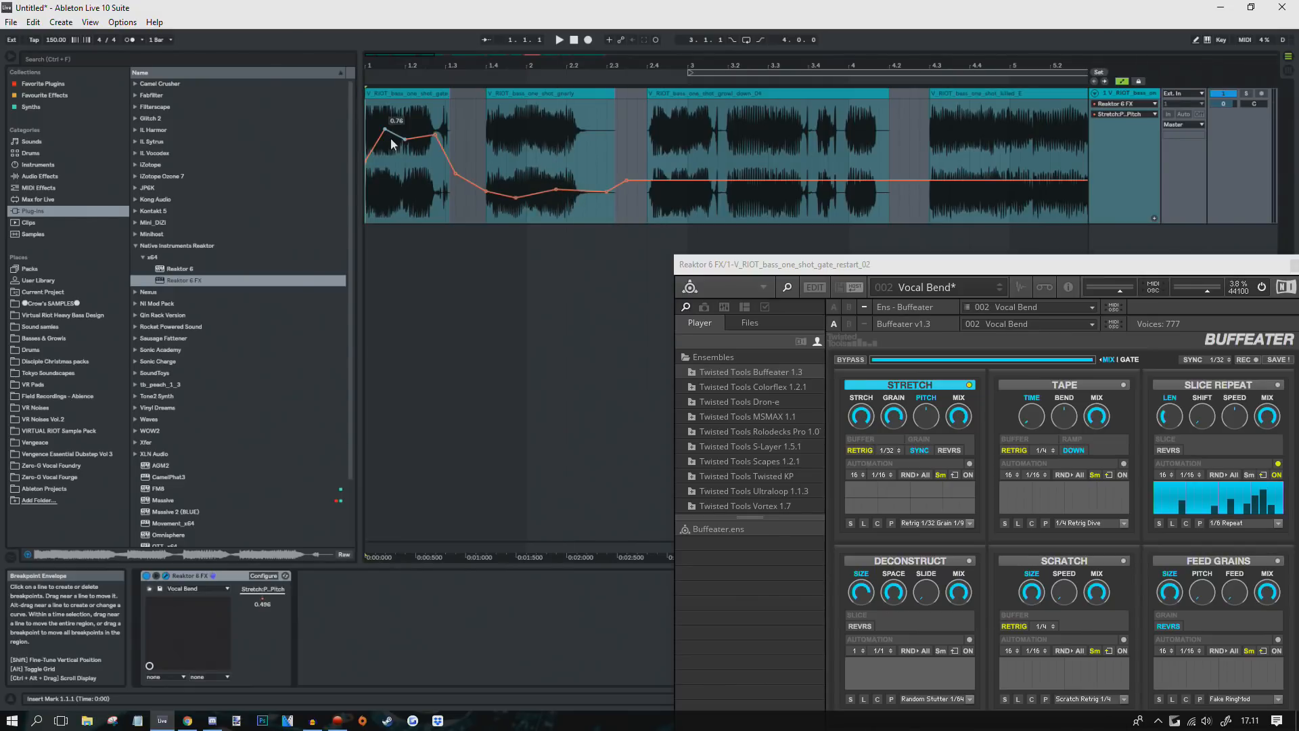
{"action": "left_click_drag", "start_coordinate": [456, 131], "coordinate": [367, 132]}
{"action": "left_click_drag", "start_coordinate": [456, 174], "coordinate": [456, 198]}
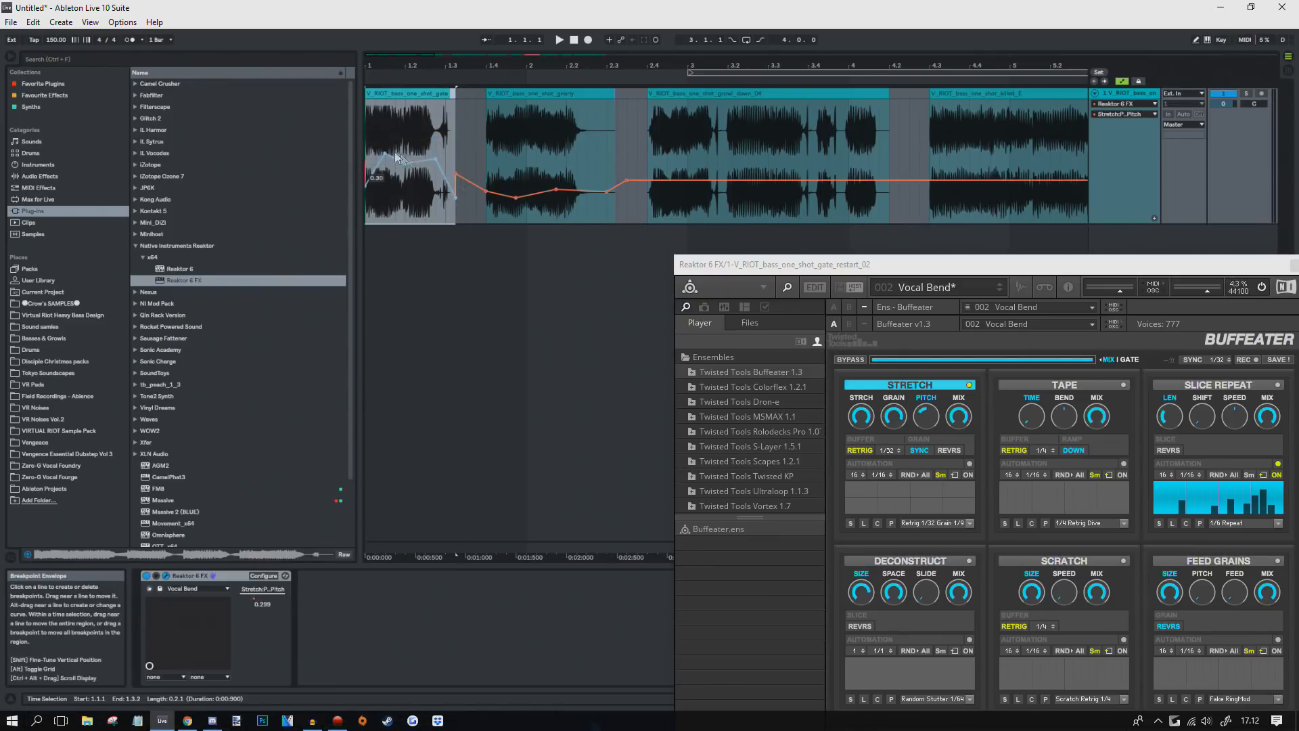
{"action": "left_click", "coordinate": [369, 155]}
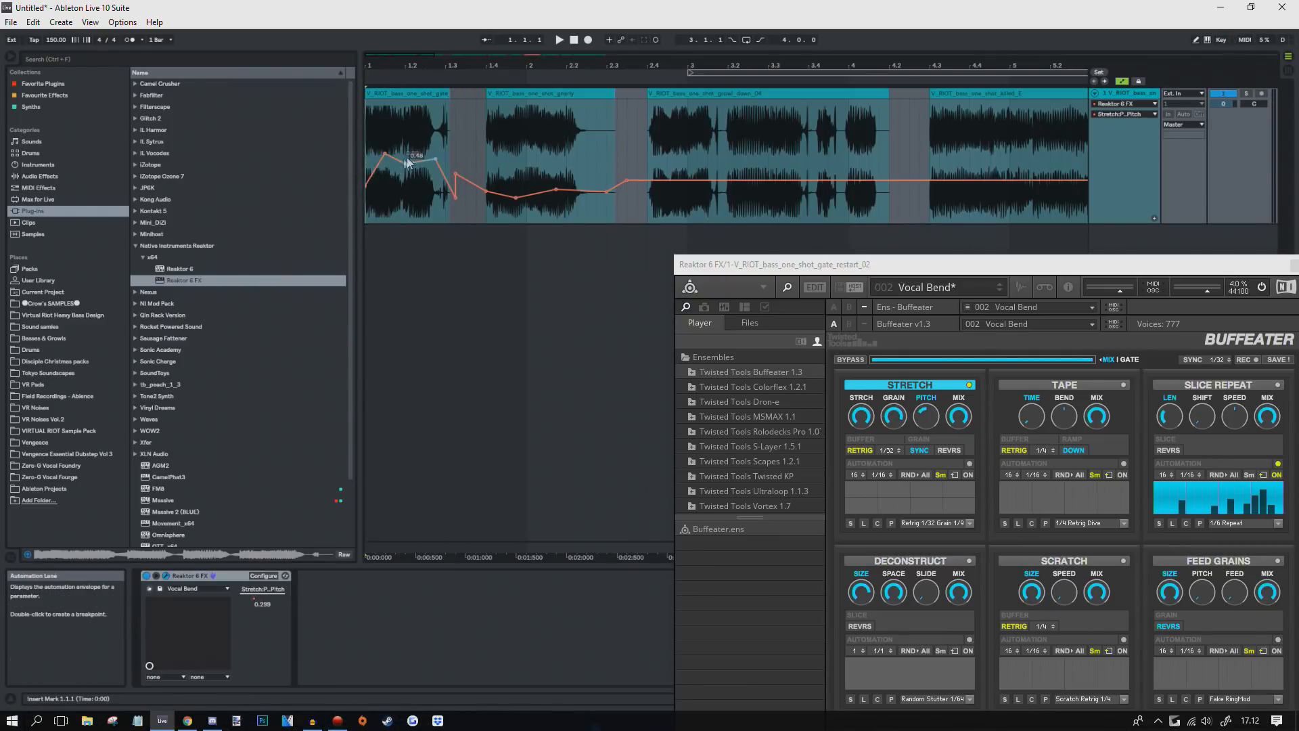
{"action": "left_click", "coordinate": [464, 134], "text": "shift"}
{"action": "left_click", "coordinate": [438, 139]}
{"action": "left_click", "coordinate": [375, 130]}
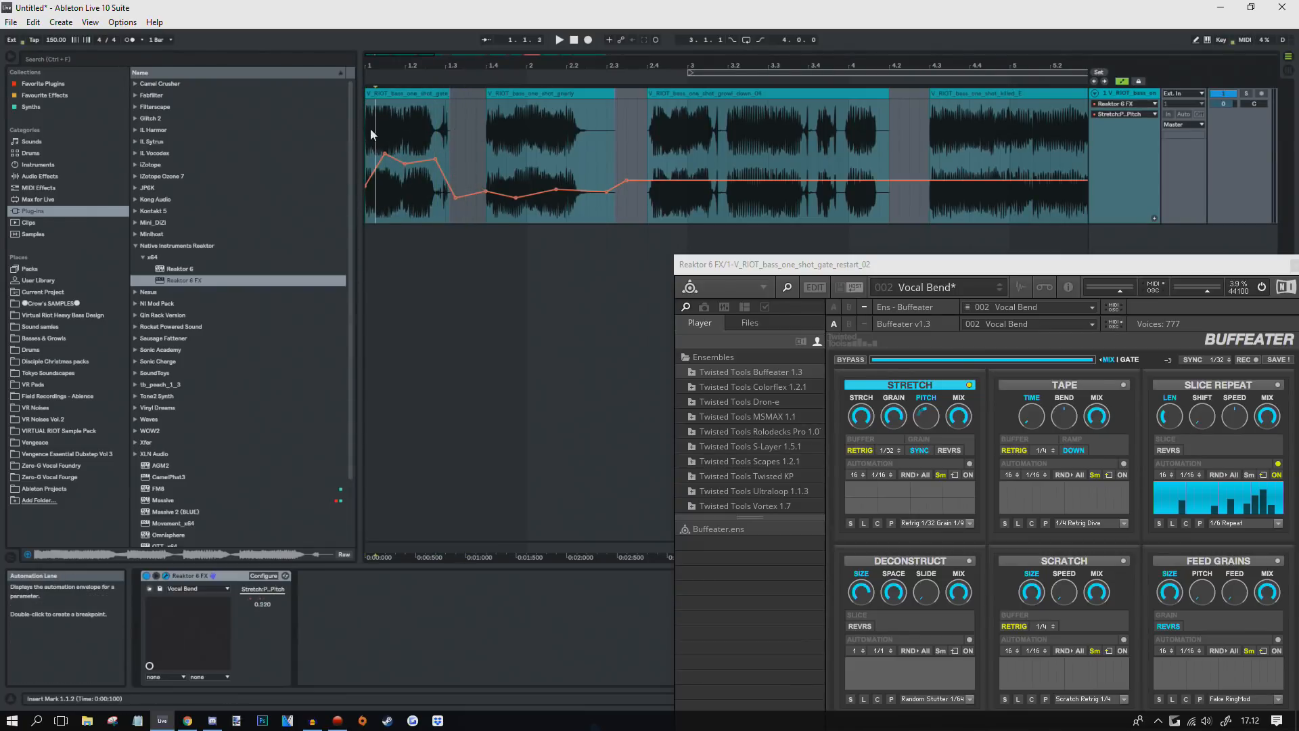
{"action": "left_click", "coordinate": [366, 135]}
{"action": "key", "text": "space"}
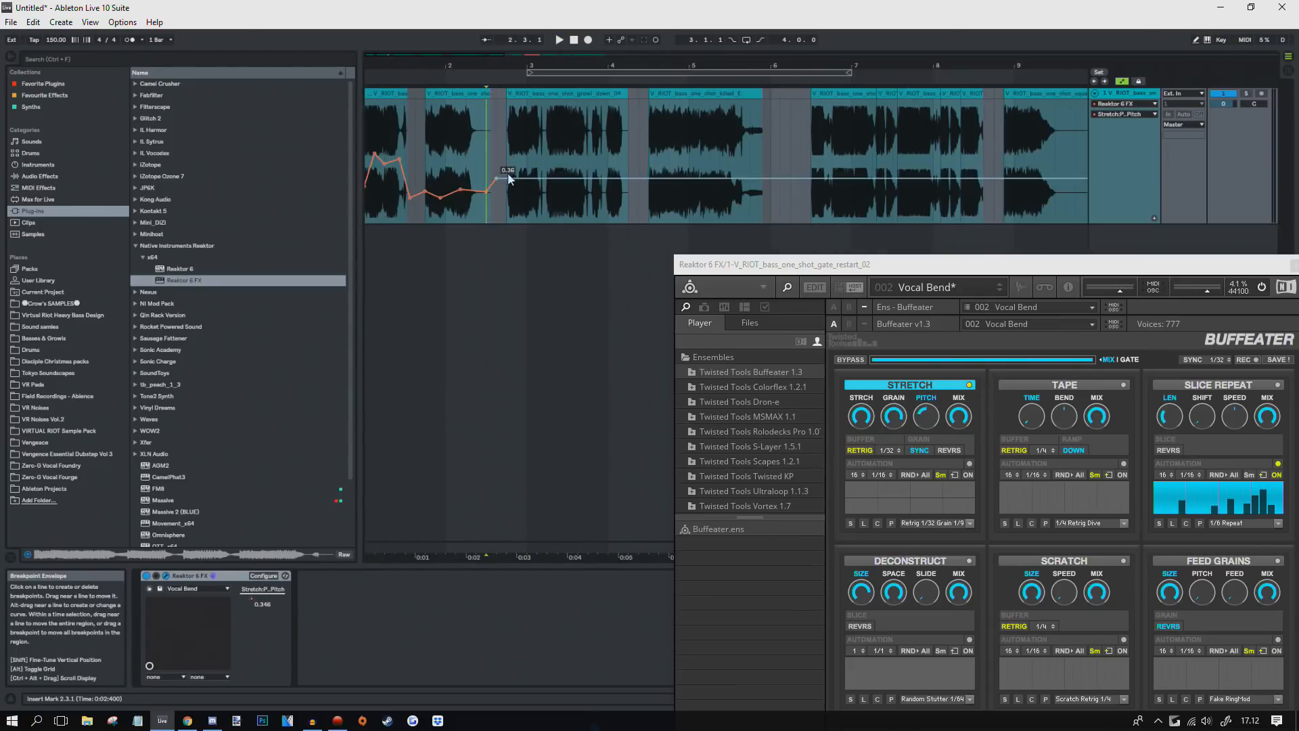
Step: Shape the pitch curve up to 0.63, repeat it with Ctrl+D, delete past 16.2.1, then target Stretch amount
{"action": "left_click_drag", "start_coordinate": [497, 180], "coordinate": [506, 141]}
{"action": "left_click_drag", "start_coordinate": [628, 125], "coordinate": [366, 124]}
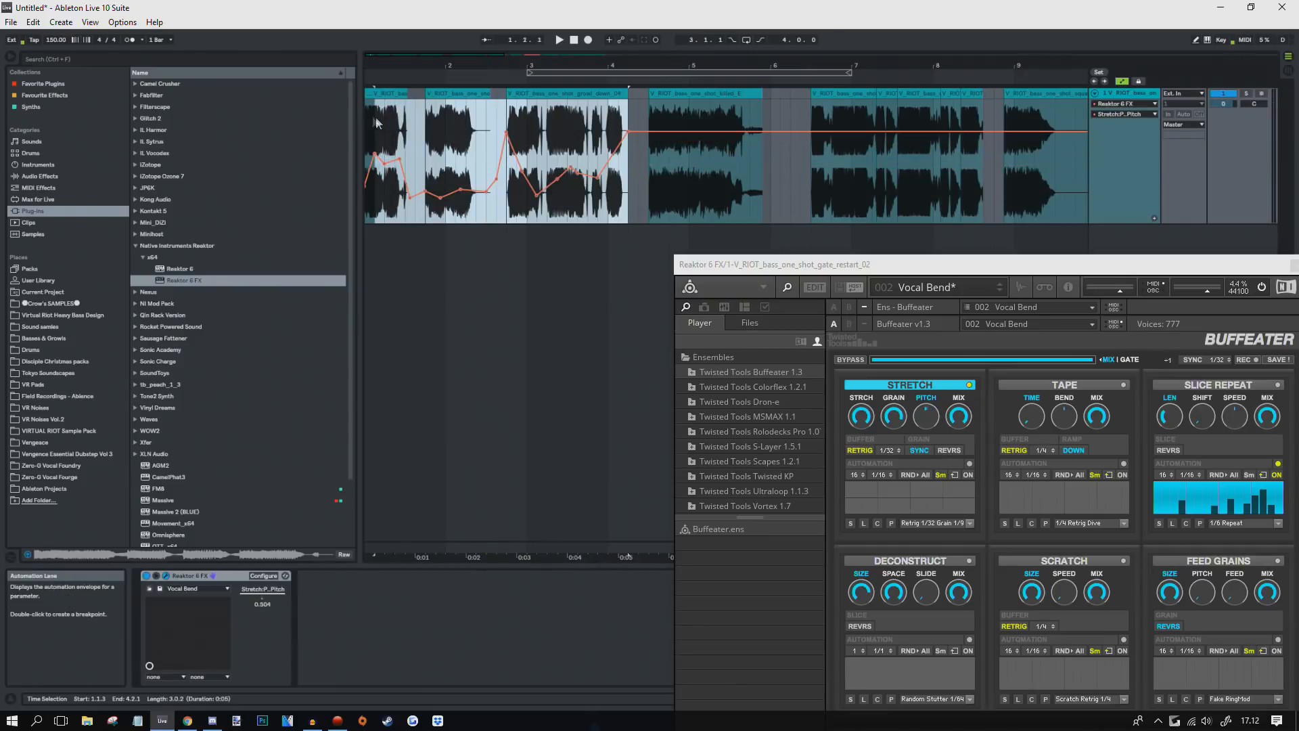
{"action": "mouse_move", "coordinate": [385, 65]}
{"action": "left_mouse_down"}
{"action": "mouse_move", "coordinate": [384, 24]}
{"action": "mouse_move", "coordinate": [384, 98]}
{"action": "mouse_move", "coordinate": [385, 84]}
{"action": "left_mouse_up"}
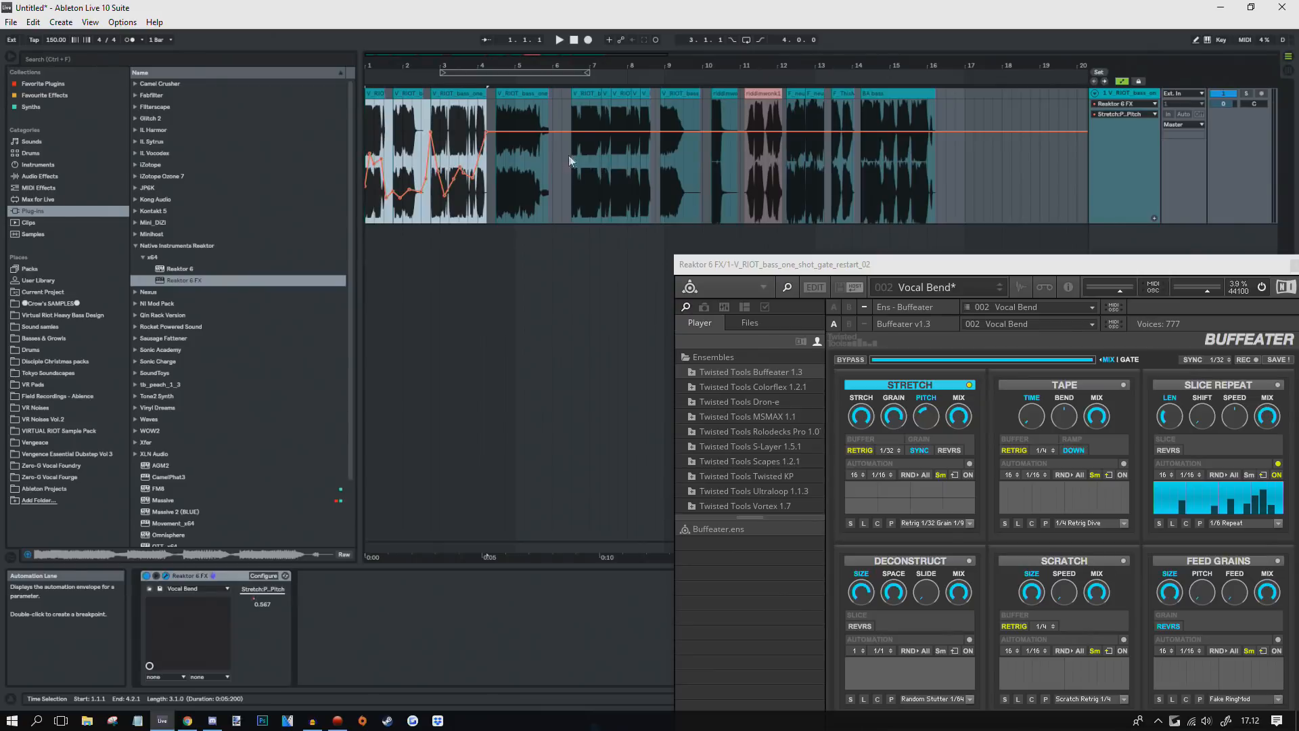
{"action": "key", "text": "ctrl+d"}
{"action": "key", "text": "ctrl+d"}
{"action": "key", "text": "ctrl+d"}
{"action": "key", "text": "ctrl+d"}
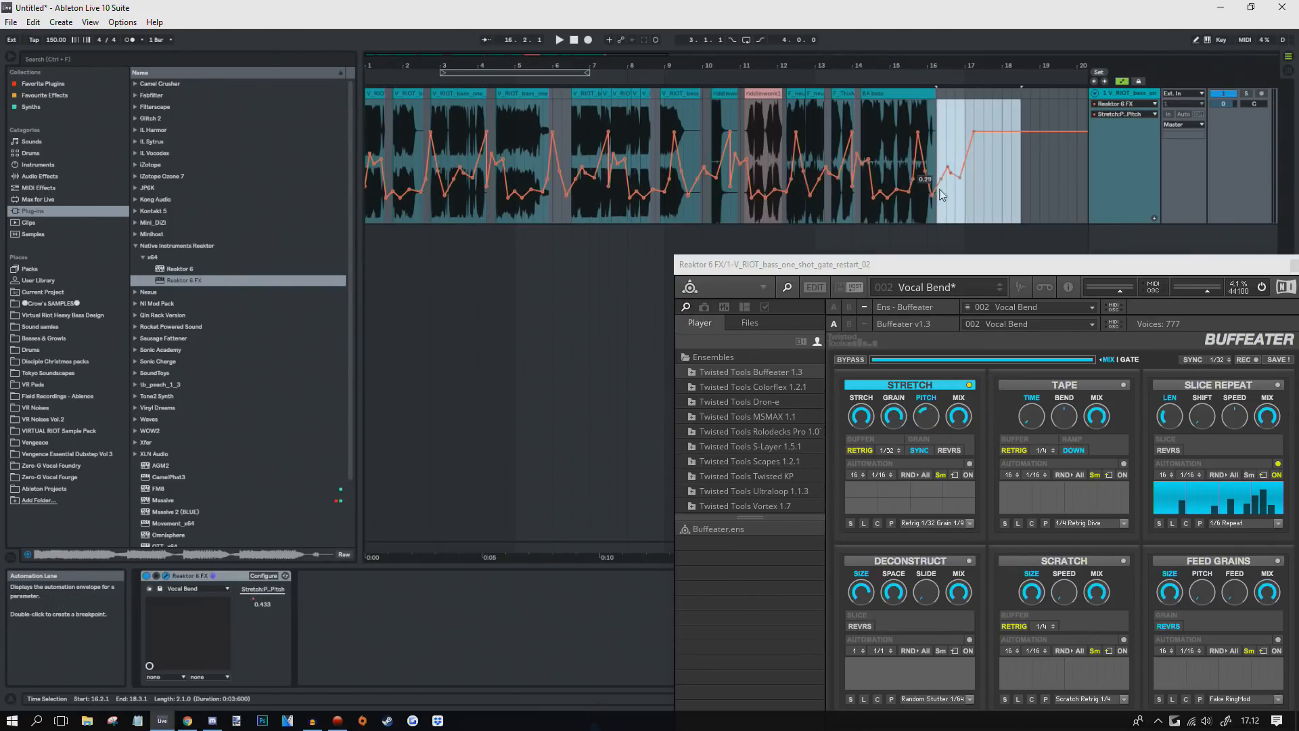
{"action": "key", "text": "Delete"}
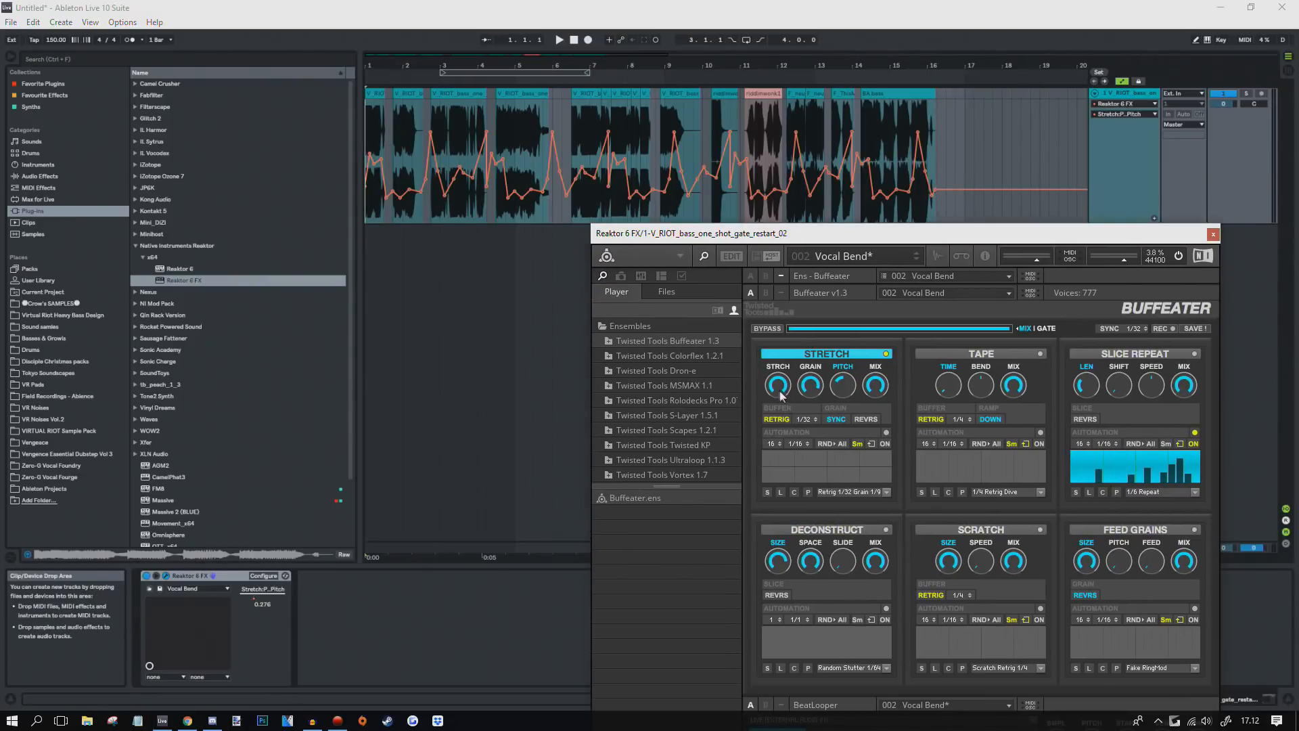
{"action": "left_click", "coordinate": [780, 391]}
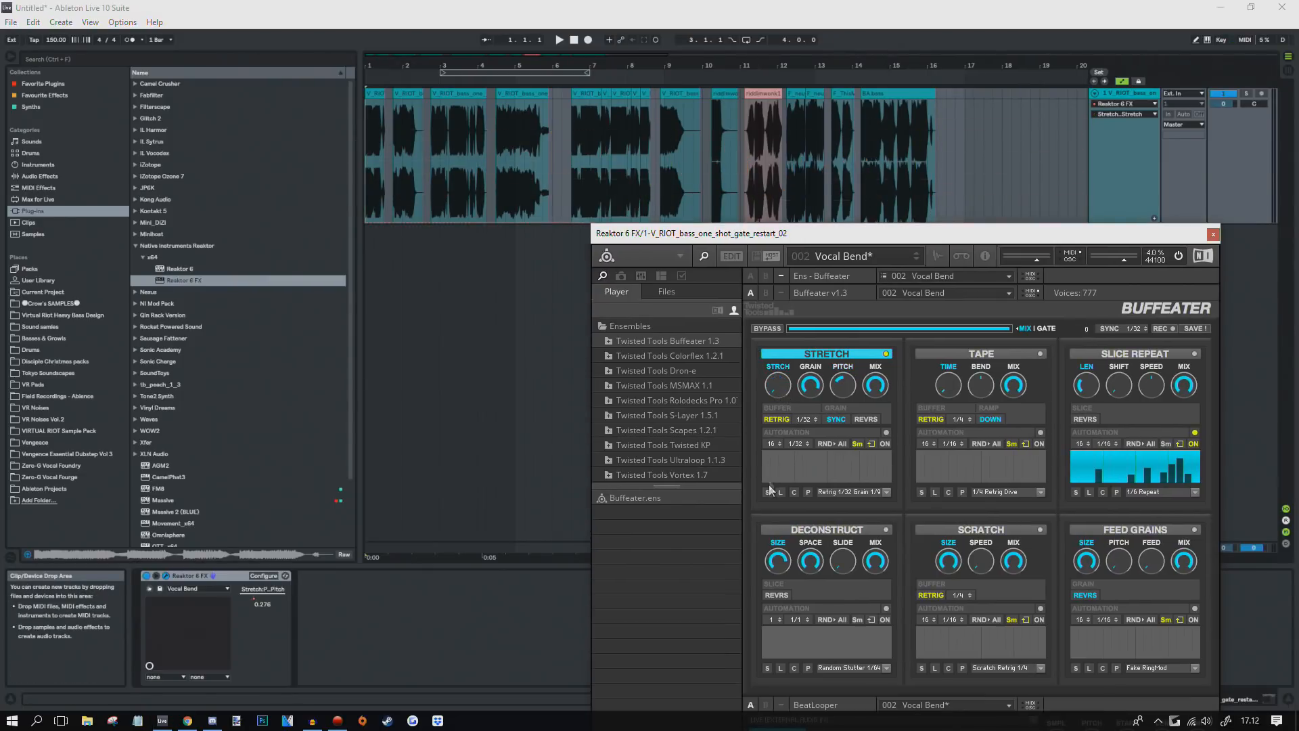
Step: Turn up Buffeater's Stretch amount and play from bar 2.4.1 to hear it
{"action": "left_click_drag", "start_coordinate": [760, 391], "coordinate": [717, 473]}
{"action": "key", "text": "space"}
{"action": "key", "text": "space"}
{"action": "scroll", "coordinate": [758, 176], "scroll_direction": "up", "scroll_amount": 5}
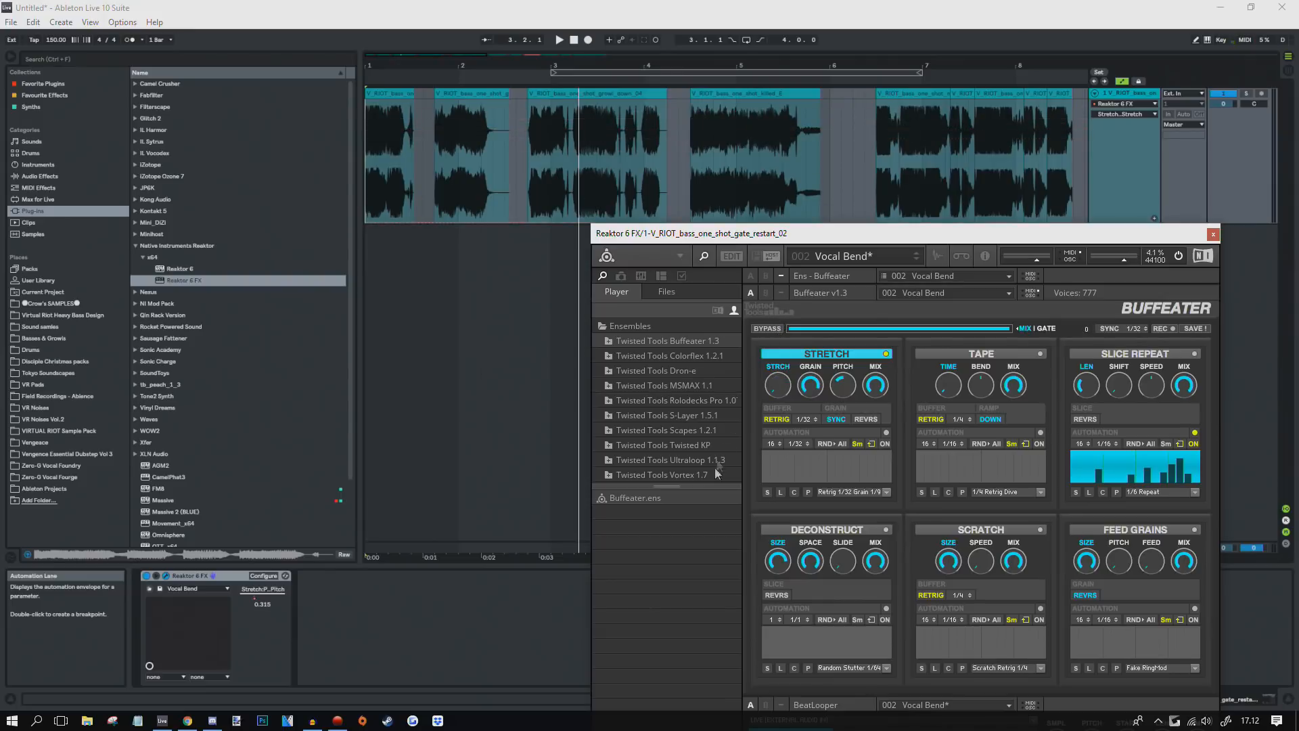
{"action": "left_click", "coordinate": [530, 144]}
{"action": "key", "text": "space"}
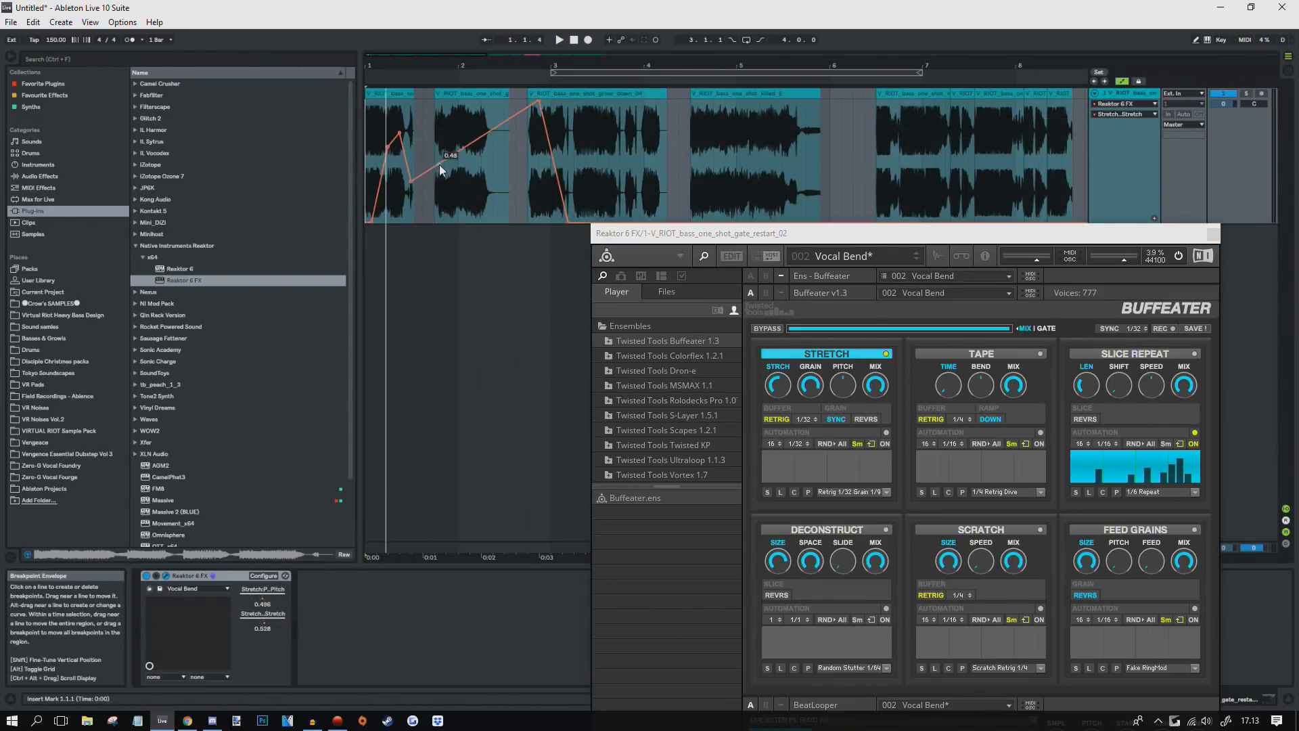
Step: Add zigzag Stretch breakpoints, one raised to 0.67, and turn Stretch Grain to maximum
{"action": "left_click", "coordinate": [437, 166]}
{"action": "left_click_drag", "start_coordinate": [446, 159], "coordinate": [446, 140]}
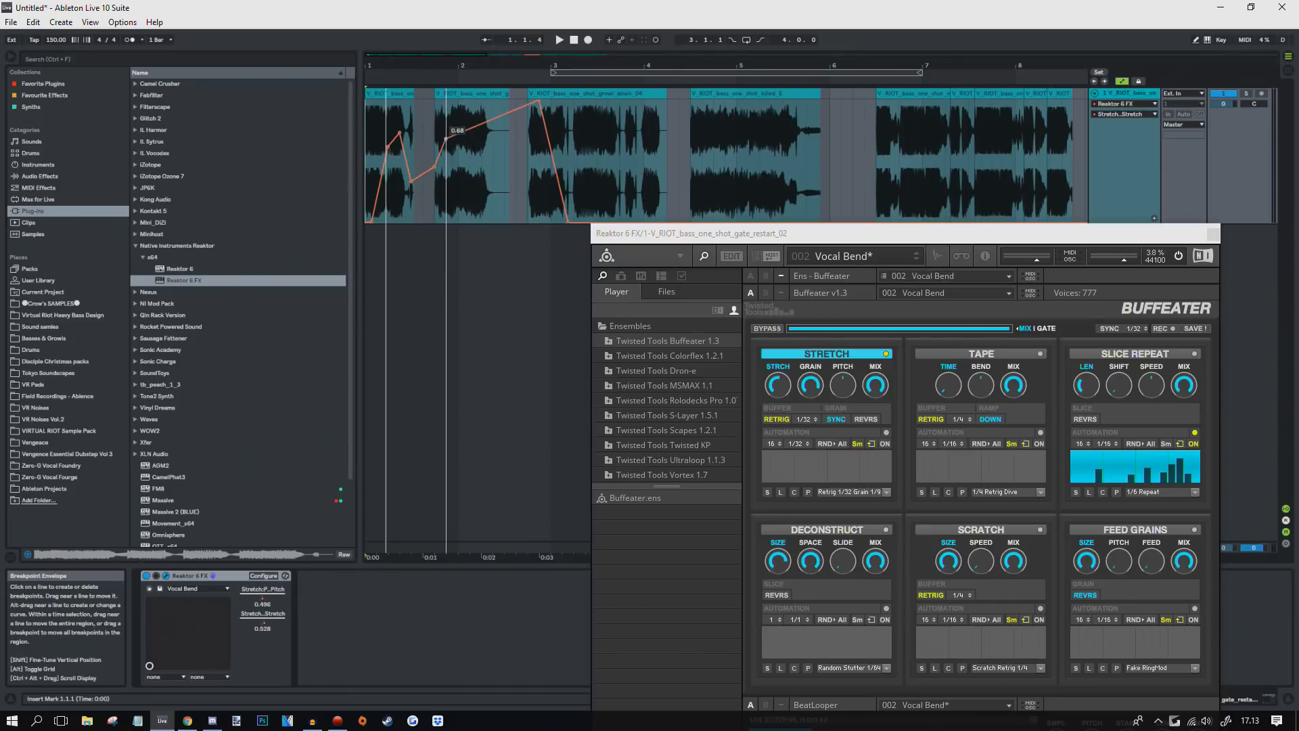
{"action": "left_click_drag", "start_coordinate": [458, 134], "coordinate": [459, 170]}
{"action": "left_click_drag", "start_coordinate": [475, 155], "coordinate": [475, 136]}
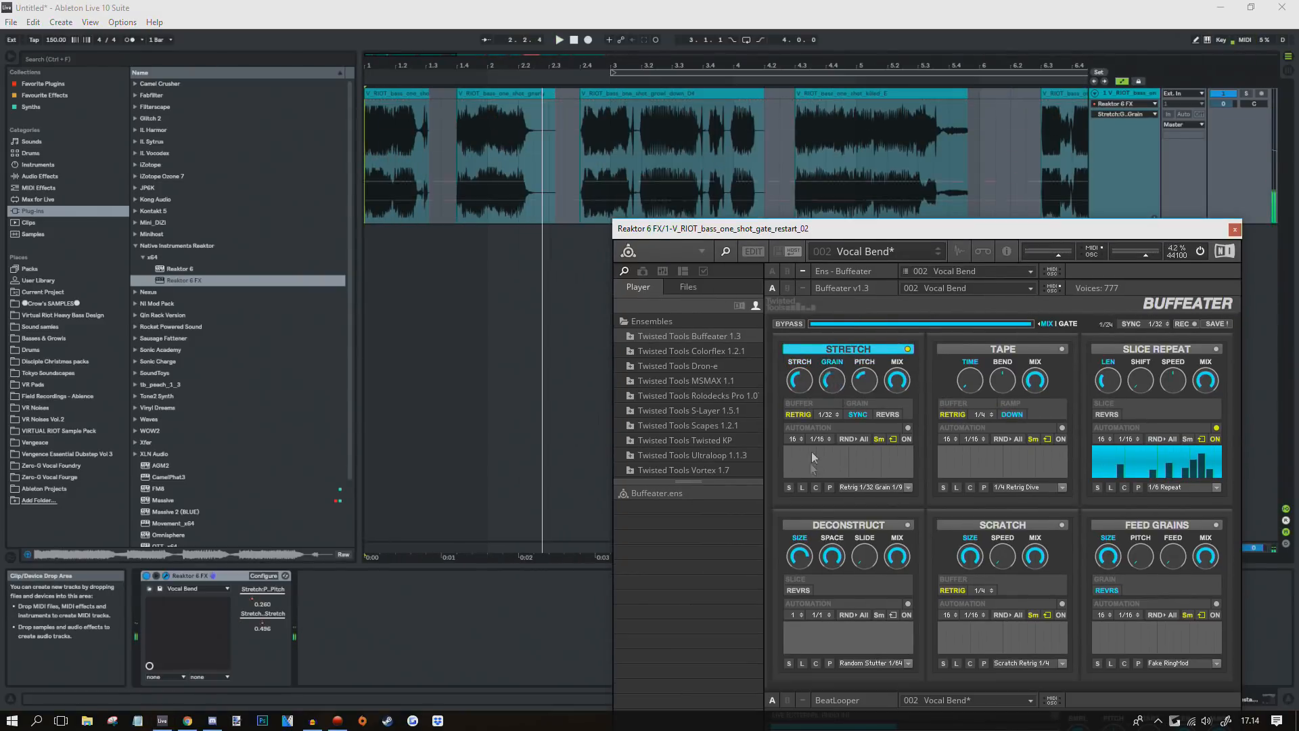
{"action": "left_click_drag", "start_coordinate": [811, 453], "coordinate": [878, 300]}
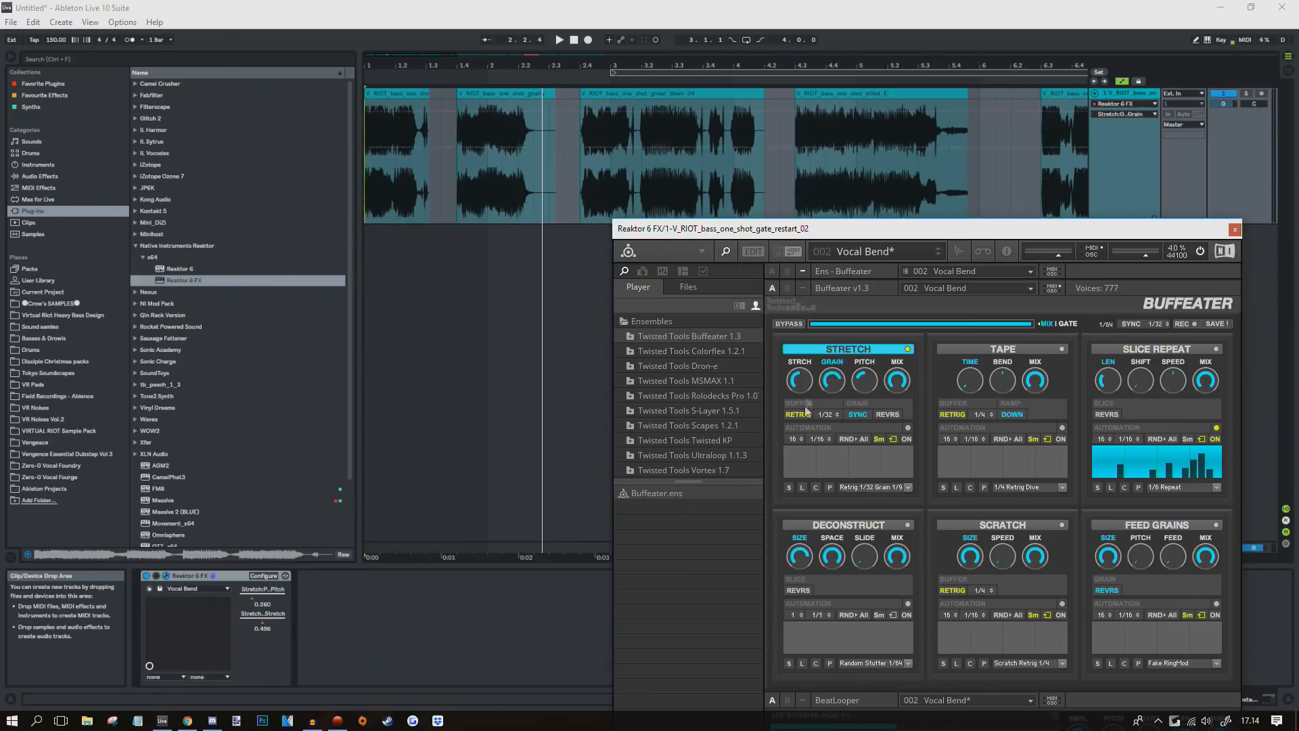
Step: Drop the Grain line to 0, draw a zigzag, repeat it with Ctrl+D, and delete after bar 16
{"action": "left_click_drag", "start_coordinate": [369, 148], "coordinate": [371, 222]}
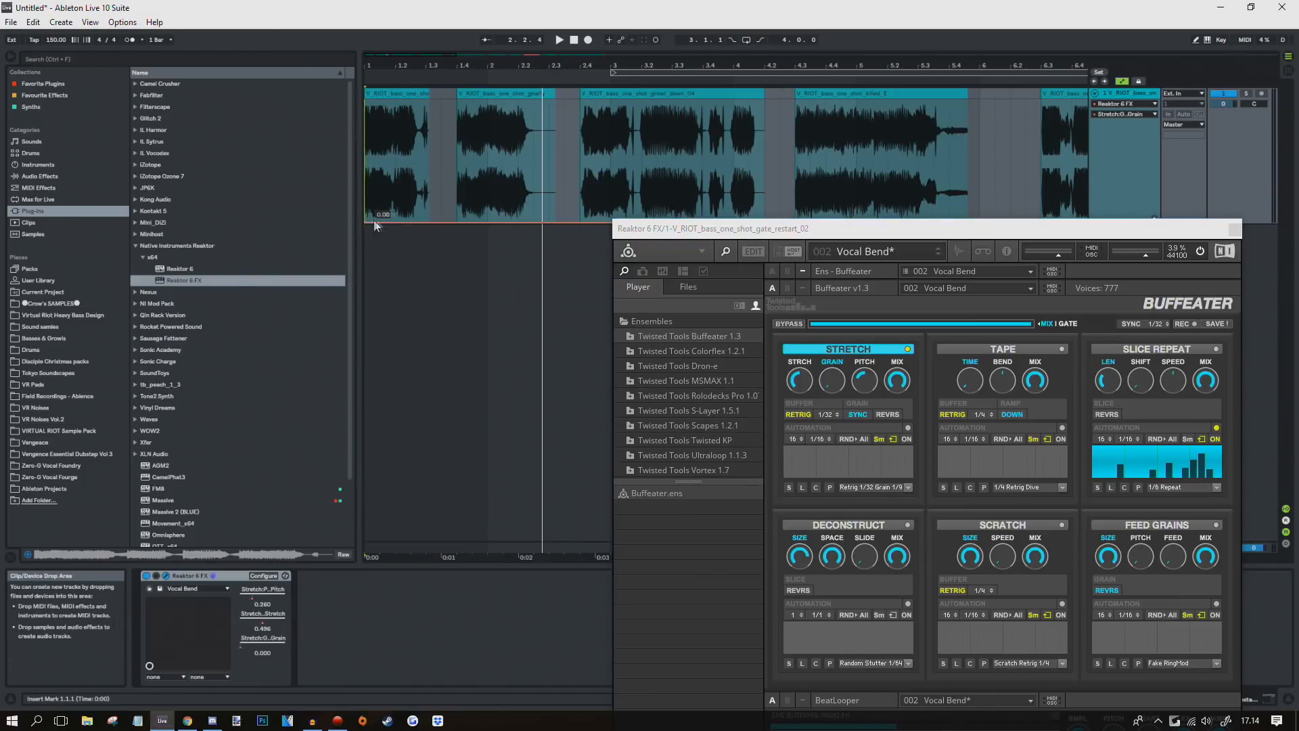
{"action": "mouse_move", "coordinate": [379, 165]}
{"action": "left_mouse_down"}
{"action": "mouse_move", "coordinate": [764, 157]}
{"action": "mouse_move", "coordinate": [356, 121]}
{"action": "mouse_move", "coordinate": [408, 131]}
{"action": "mouse_move", "coordinate": [369, 173]}
{"action": "mouse_move", "coordinate": [586, 150]}
{"action": "left_mouse_up"}
{"action": "scroll", "coordinate": [417, 129], "scroll_direction": "down", "scroll_amount": 5}
{"action": "key", "text": "ctrl+d"}
{"action": "left_click_drag", "start_coordinate": [689, 117], "coordinate": [630, 123]}
{"action": "key", "text": "Delete"}
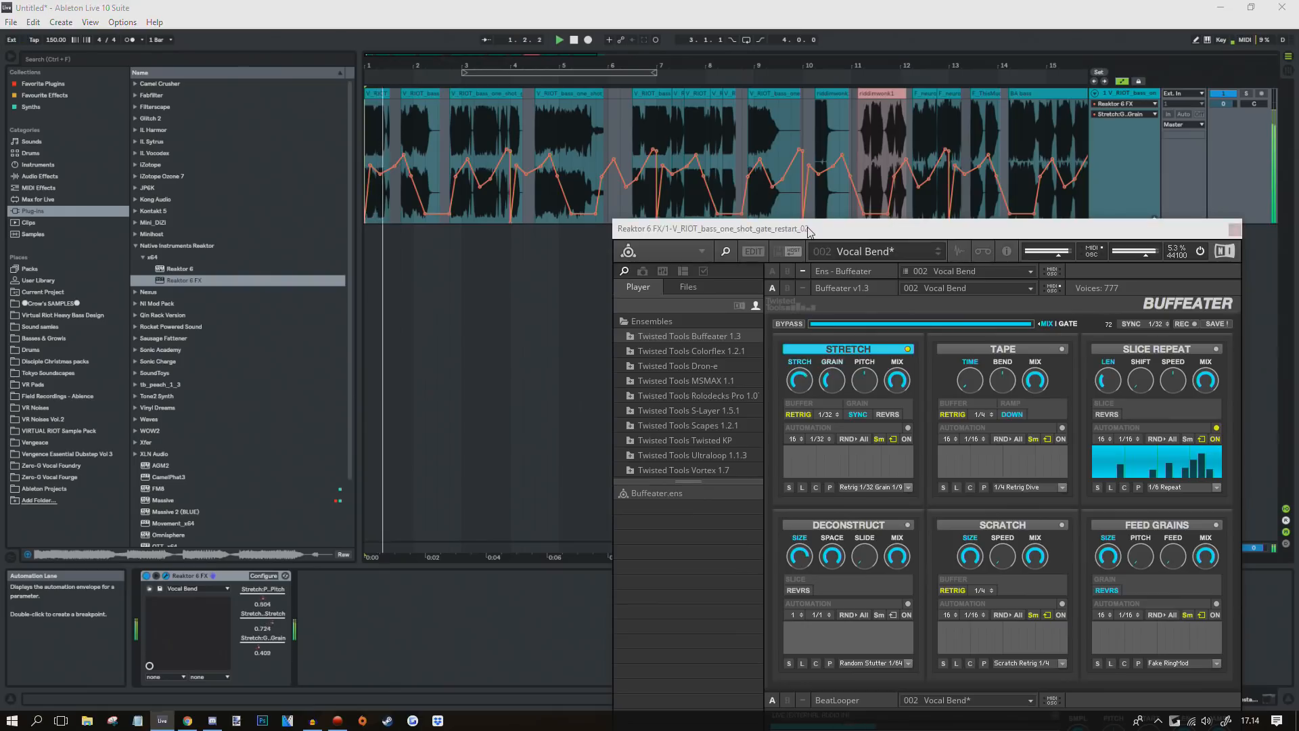
{"action": "left_click_drag", "start_coordinate": [677, 220], "coordinate": [495, 264]}
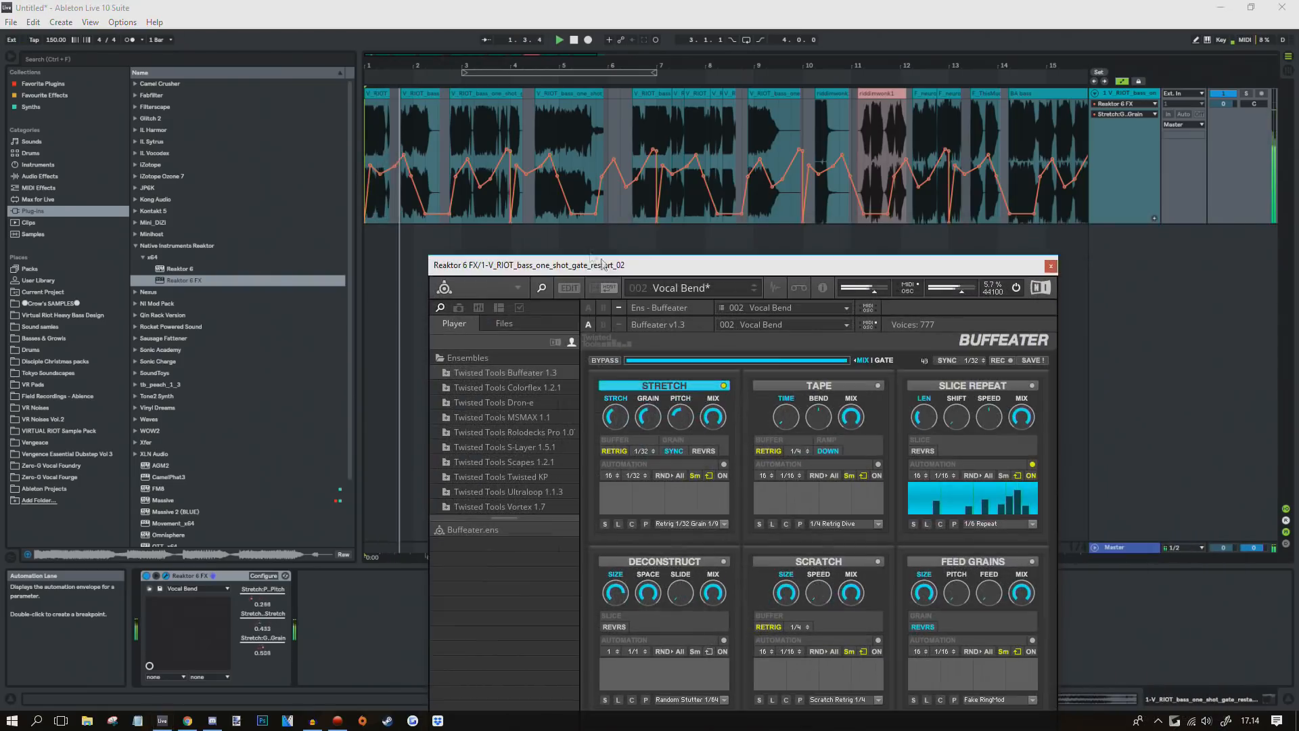
Step: Jump playback through bars 2.4.1, 11, 12.2.1, 13.2.3 and 14.2.1 to audition the automation
{"action": "left_click", "coordinate": [467, 128]}
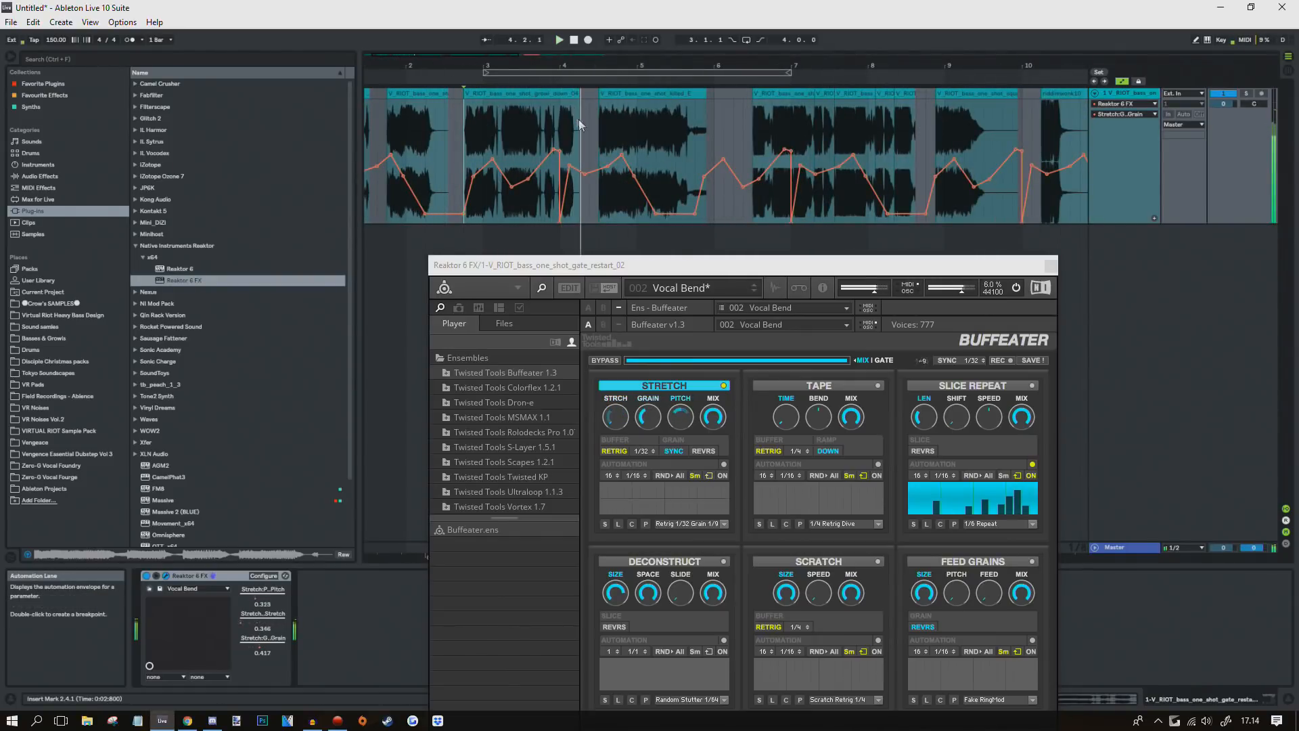
{"action": "left_click", "coordinate": [600, 117]}
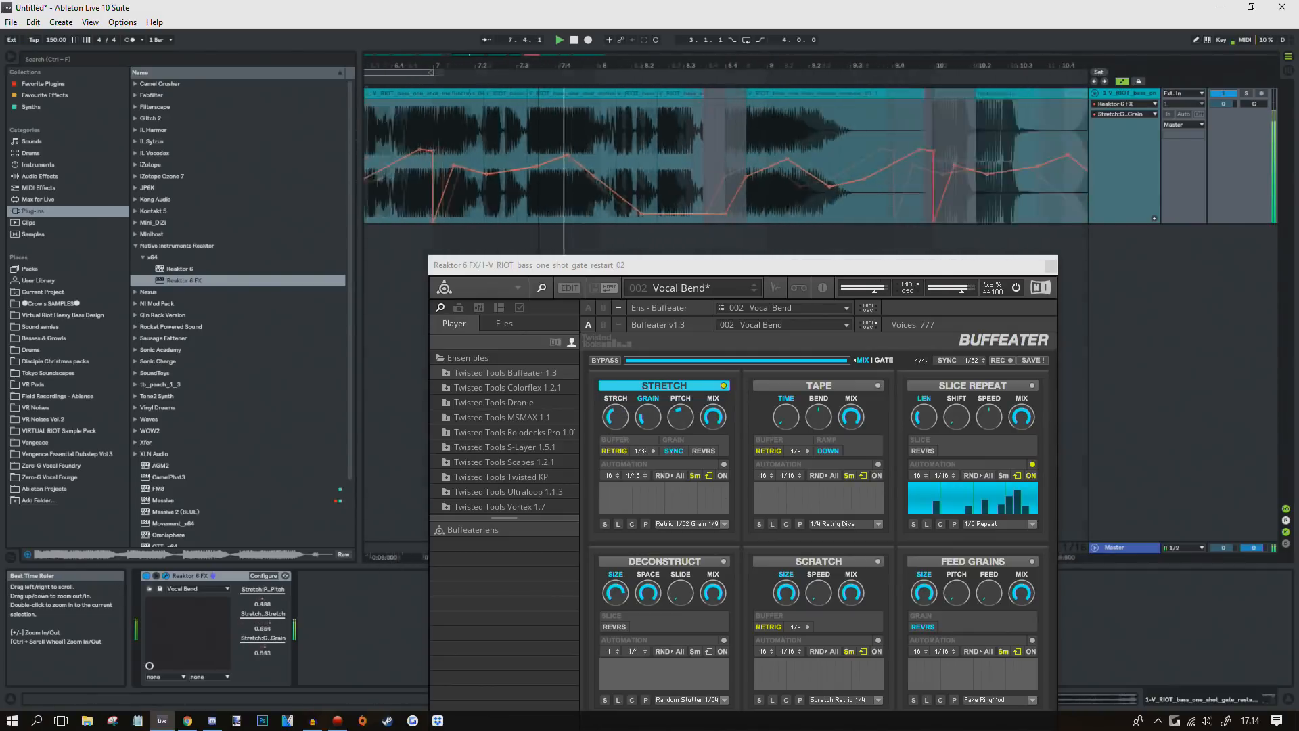
{"action": "left_click", "coordinate": [559, 144]}
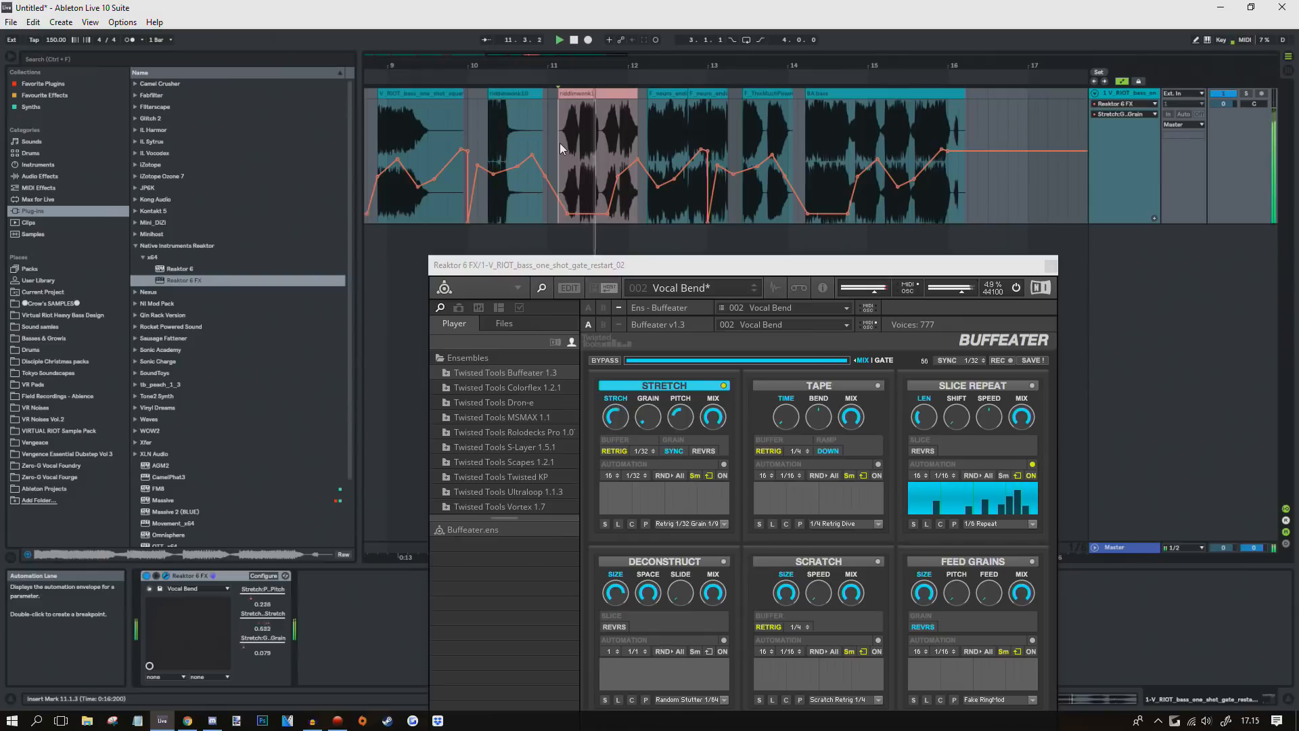
{"action": "left_click", "coordinate": [648, 129]}
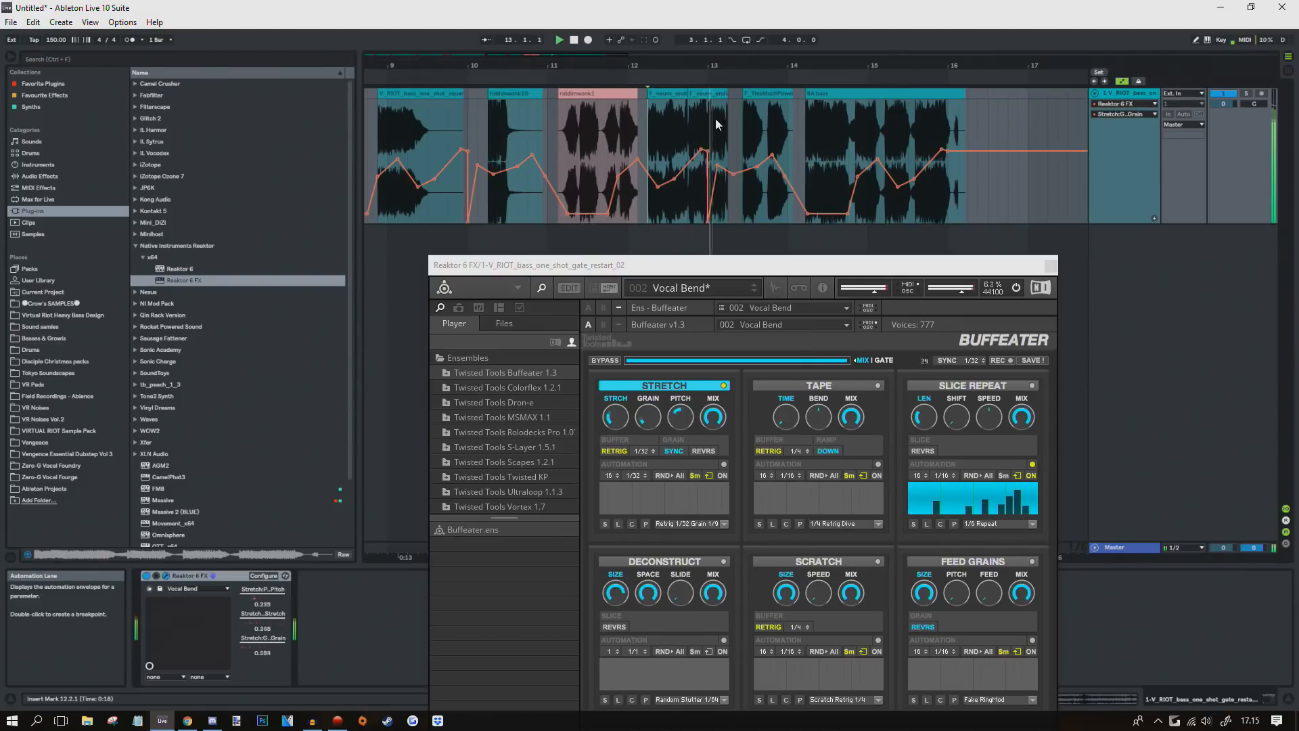
{"action": "left_click", "coordinate": [739, 130]}
{"action": "left_click", "coordinate": [808, 144]}
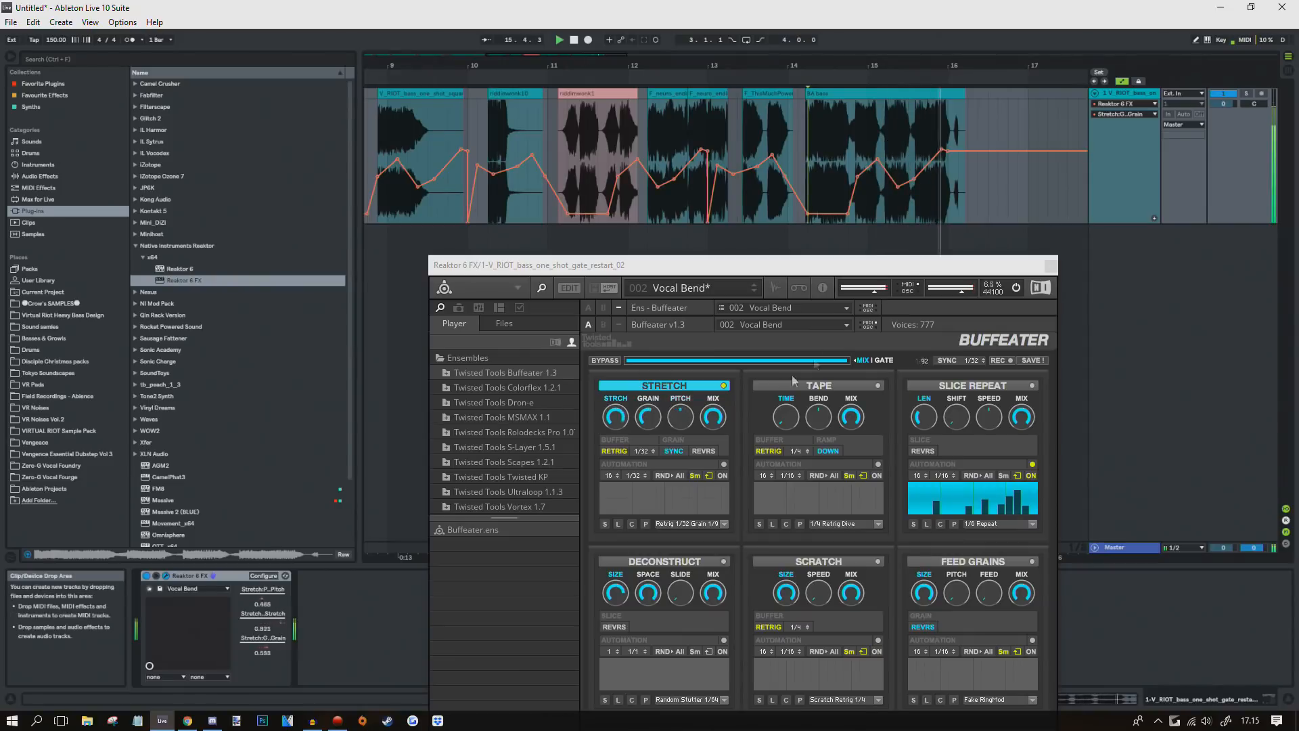
Step: Raise the Stretch pitch envelope around bar 15, then play from bar 9 zoomed out to bars 1–23
{"action": "left_click", "coordinate": [672, 420]}
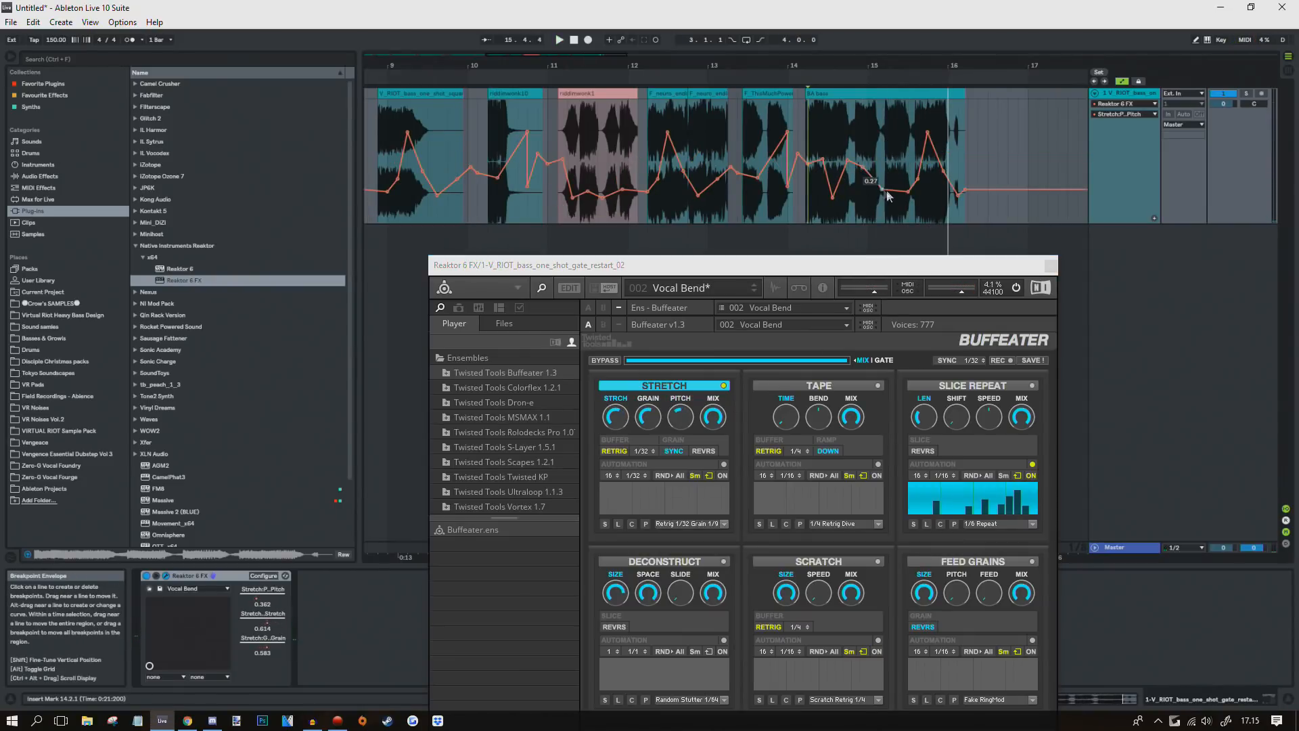
{"action": "left_click_drag", "start_coordinate": [882, 169], "coordinate": [882, 132]}
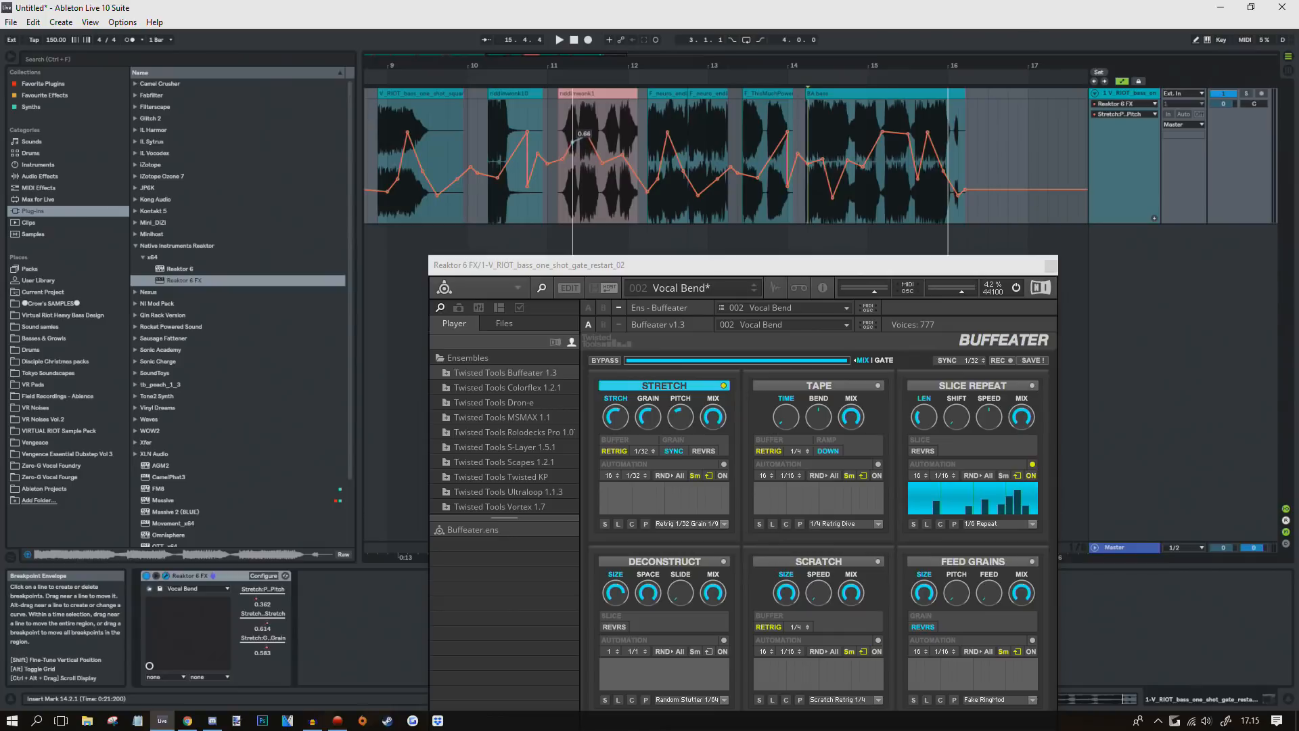
{"action": "left_click", "coordinate": [400, 112]}
{"action": "key", "text": "space"}
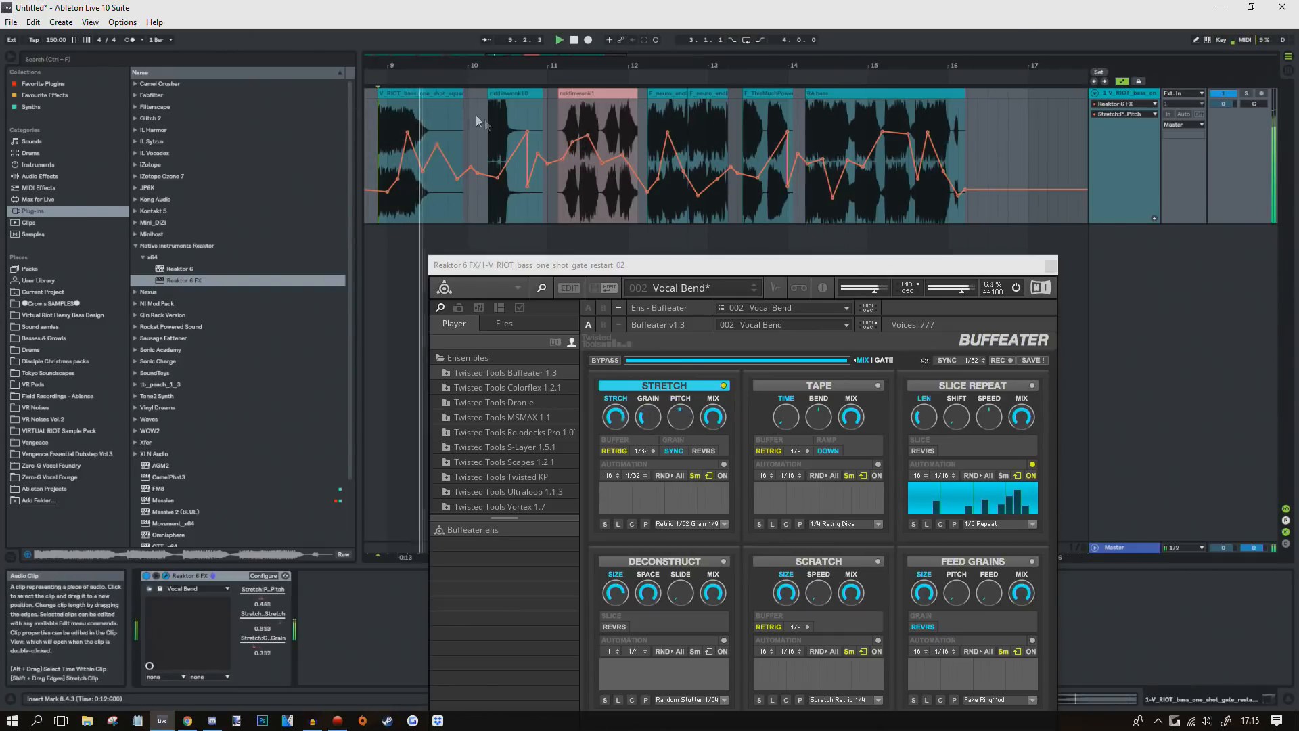
{"action": "mouse_move", "coordinate": [489, 66]}
{"action": "left_mouse_down"}
{"action": "mouse_move", "coordinate": [489, 51]}
{"action": "mouse_move", "coordinate": [488, 85]}
{"action": "left_mouse_up"}
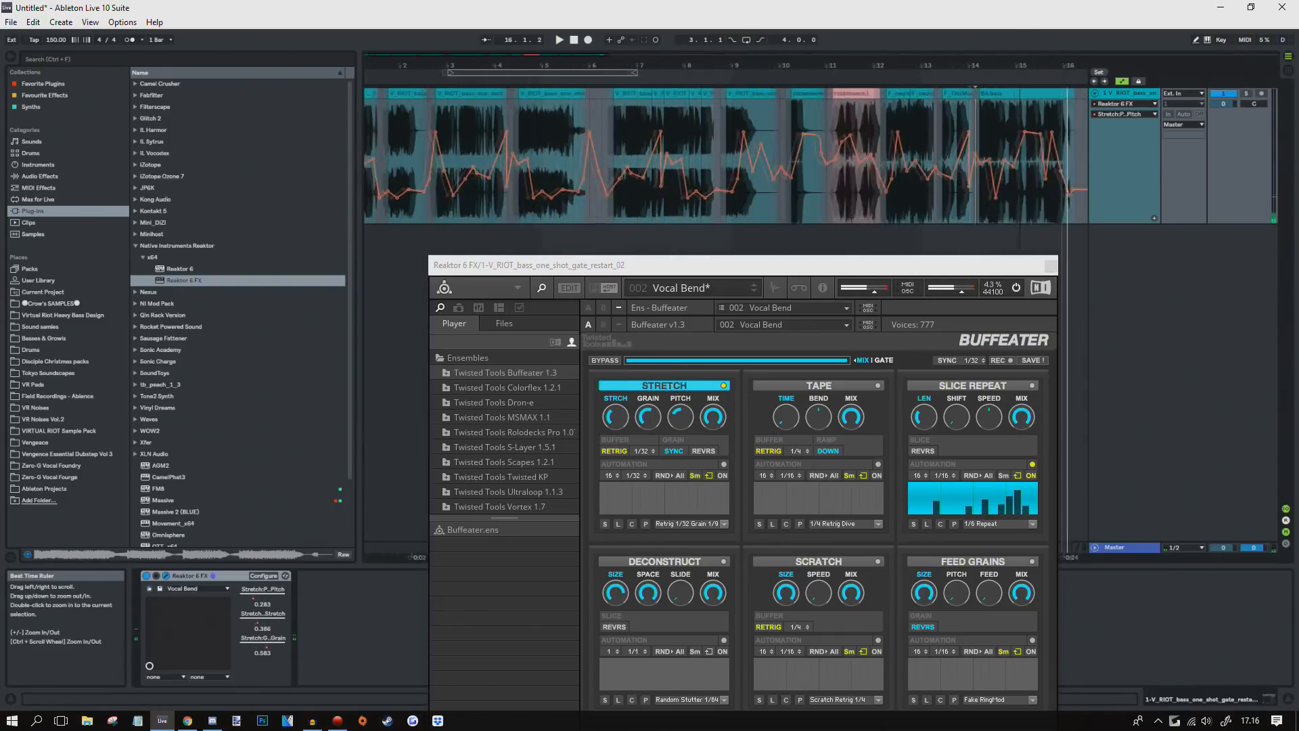
{"action": "left_click_drag", "start_coordinate": [813, 61], "coordinate": [814, 42]}
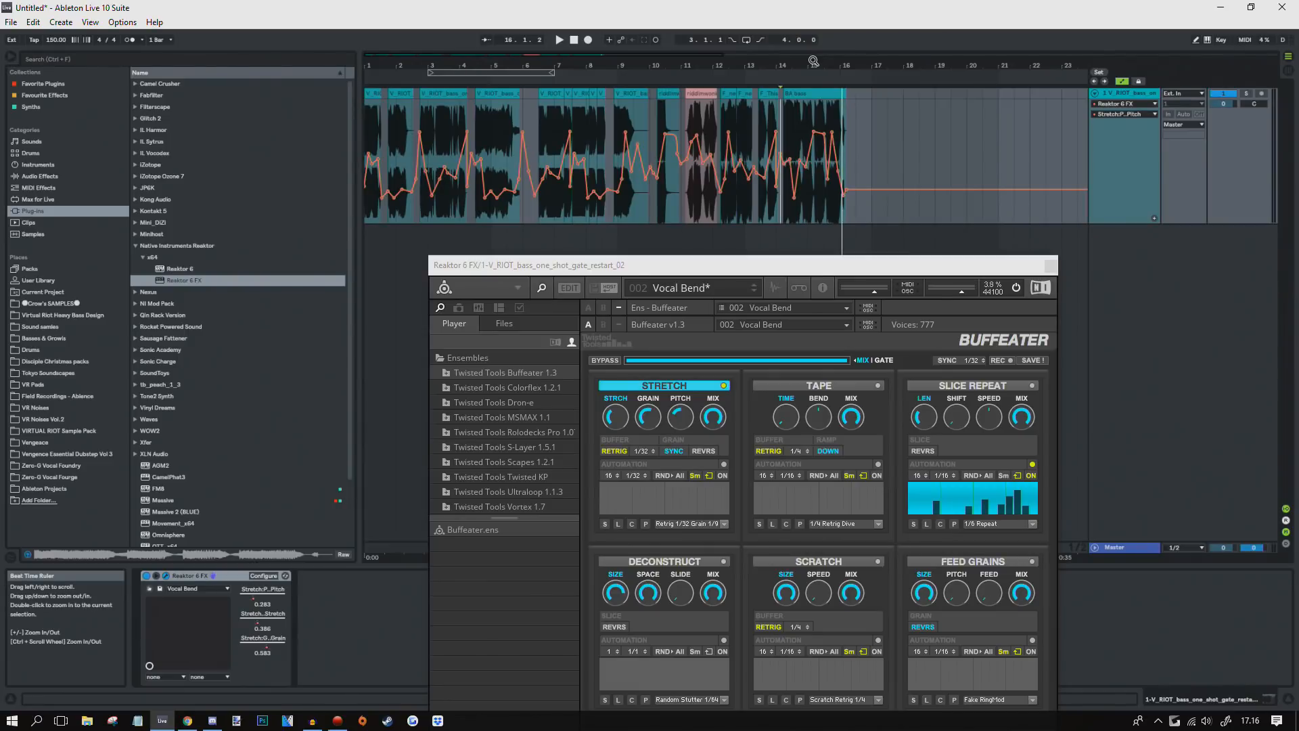
Step: Shift the Reaktor 6 FX window to reveal BeatLooper, then close it
{"action": "left_click_drag", "start_coordinate": [722, 268], "coordinate": [728, 169]}
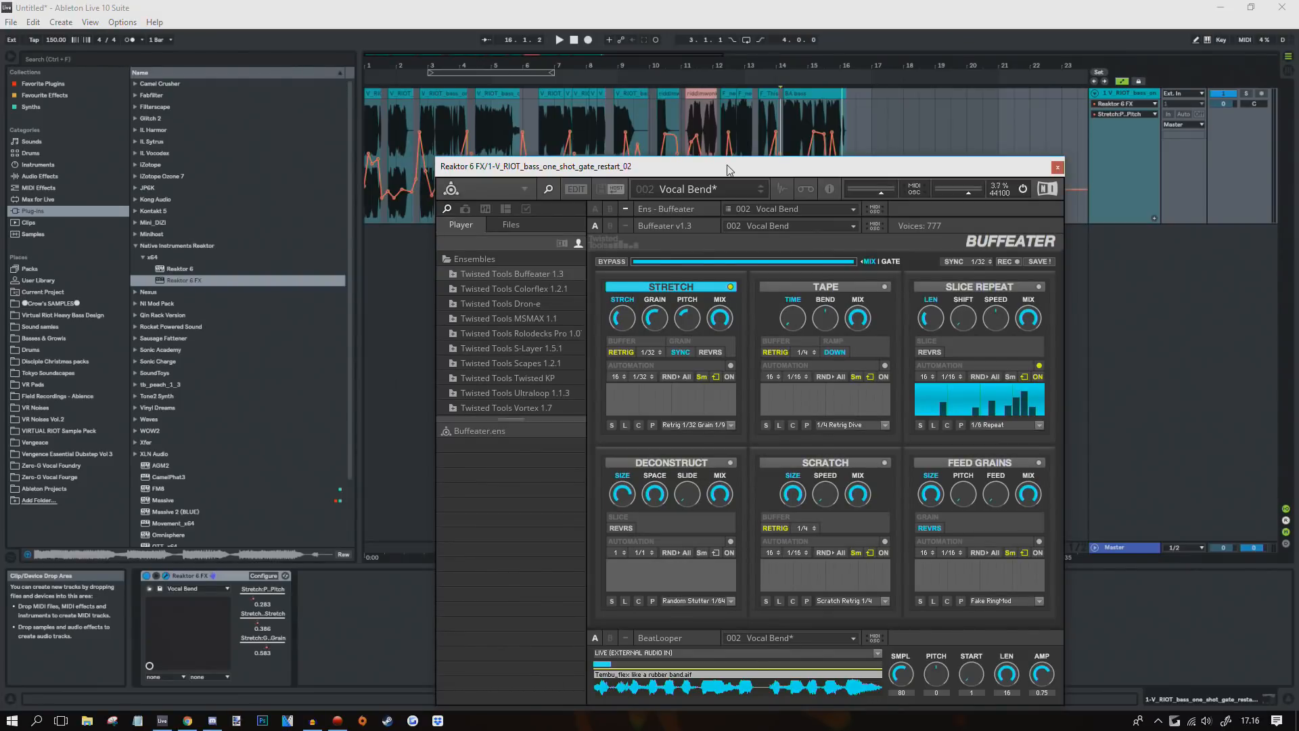
{"action": "left_click_drag", "start_coordinate": [729, 169], "coordinate": [751, 144]}
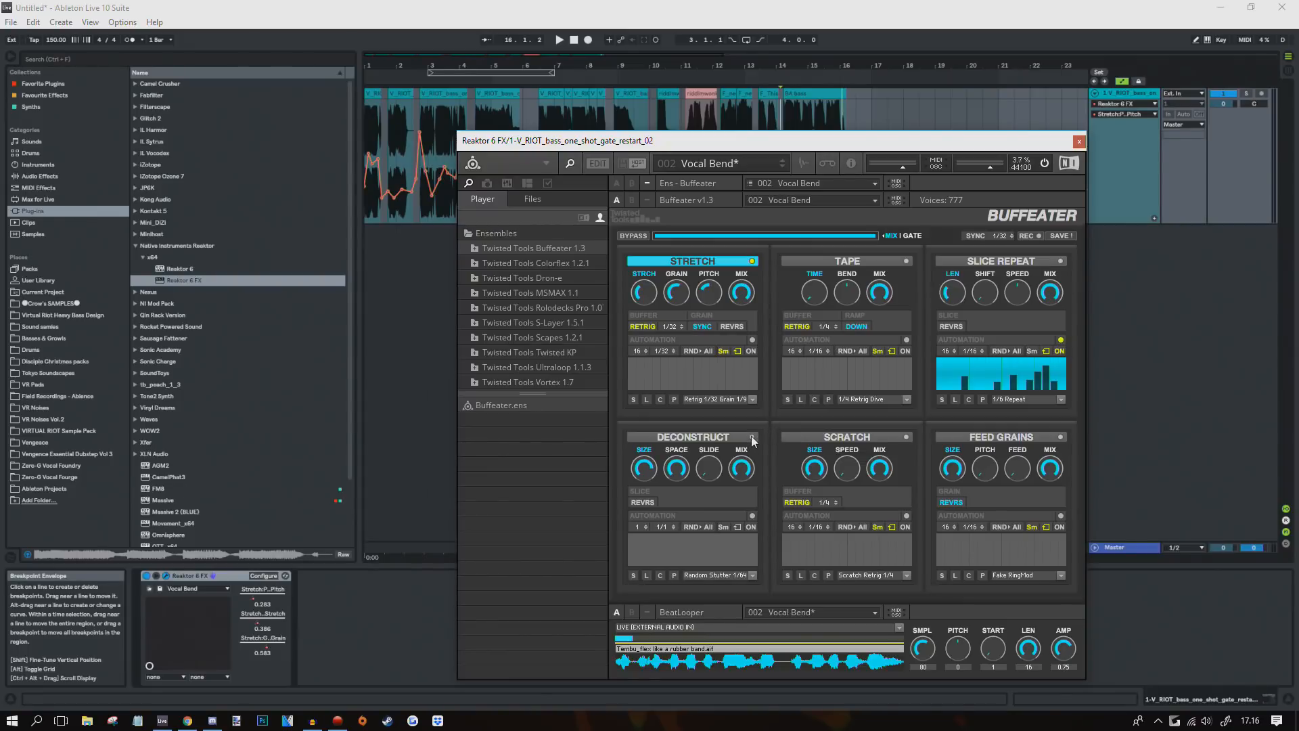
{"action": "left_click_drag", "start_coordinate": [502, 140], "coordinate": [617, 117]}
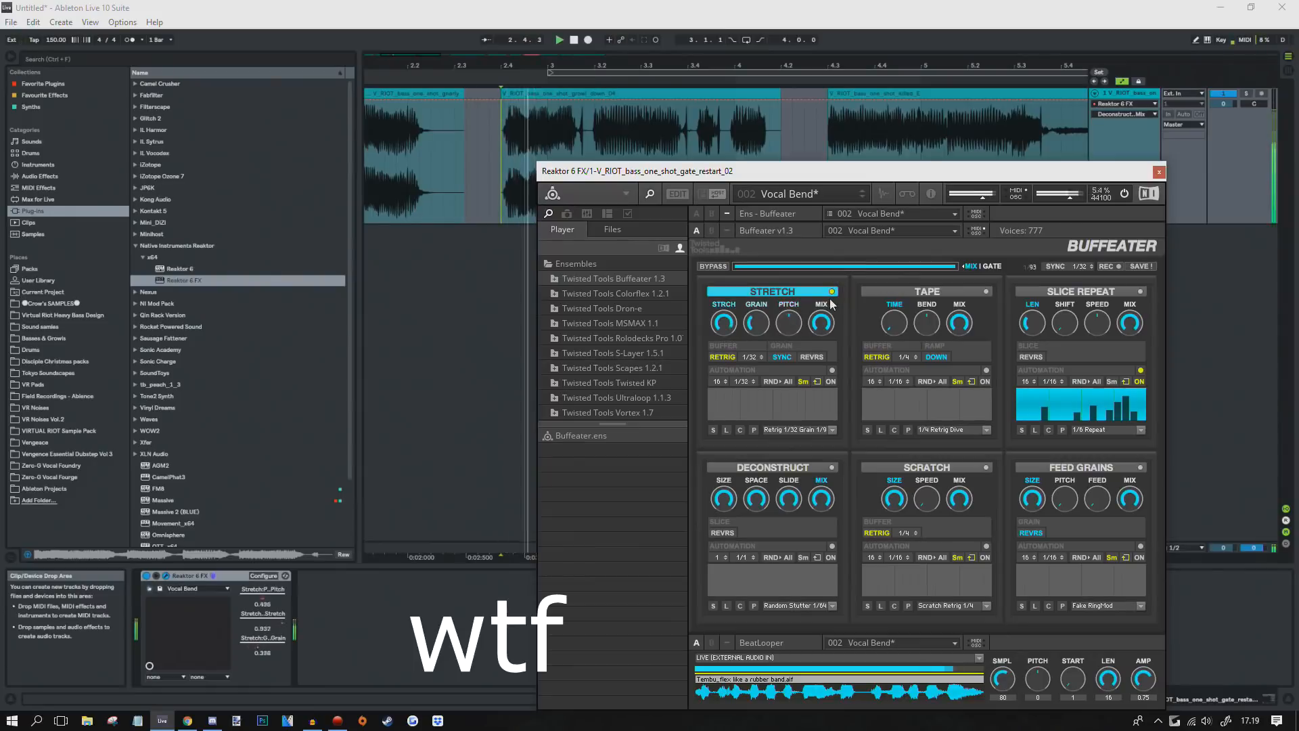
{"action": "left_click", "coordinate": [1160, 171]}
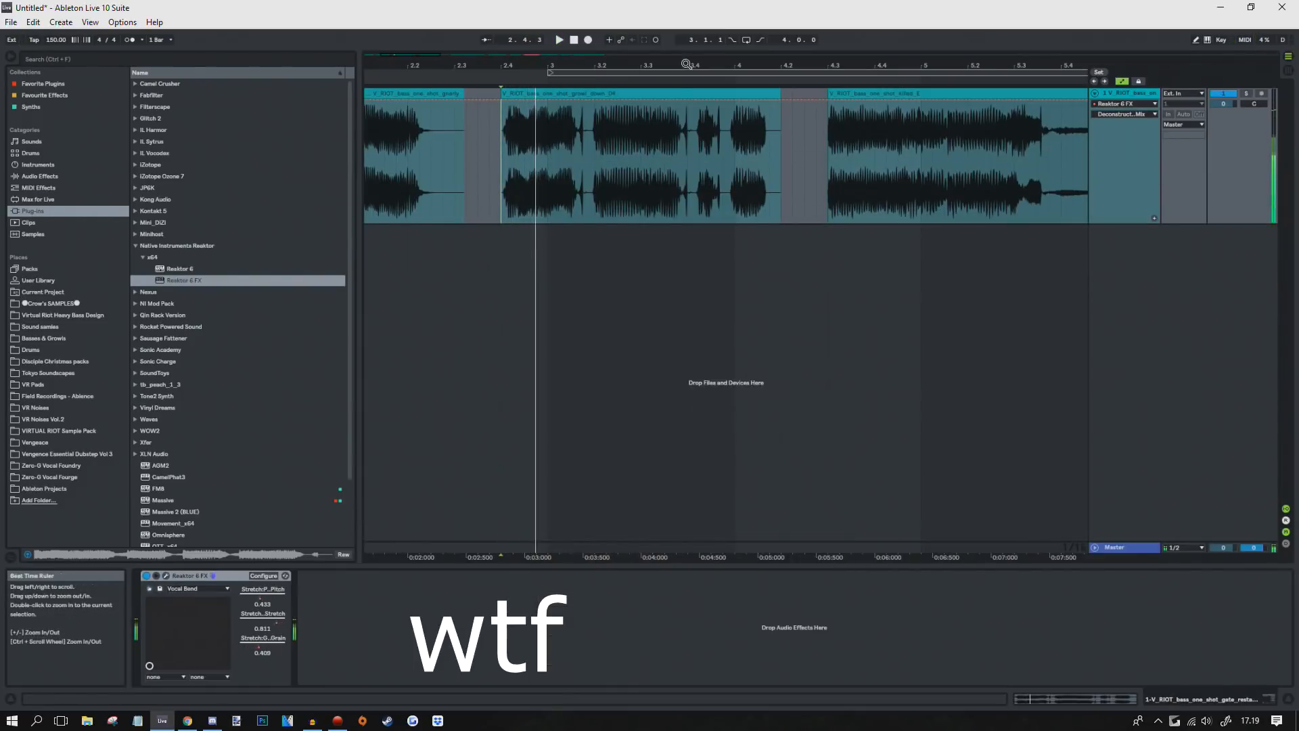
Step: Route track 1 to 2-Audio with track 2 monitoring In, adding new audio tracks
{"action": "key", "text": "ctrl+t"}
{"action": "left_click_drag", "start_coordinate": [1239, 278], "coordinate": [1239, 303]}
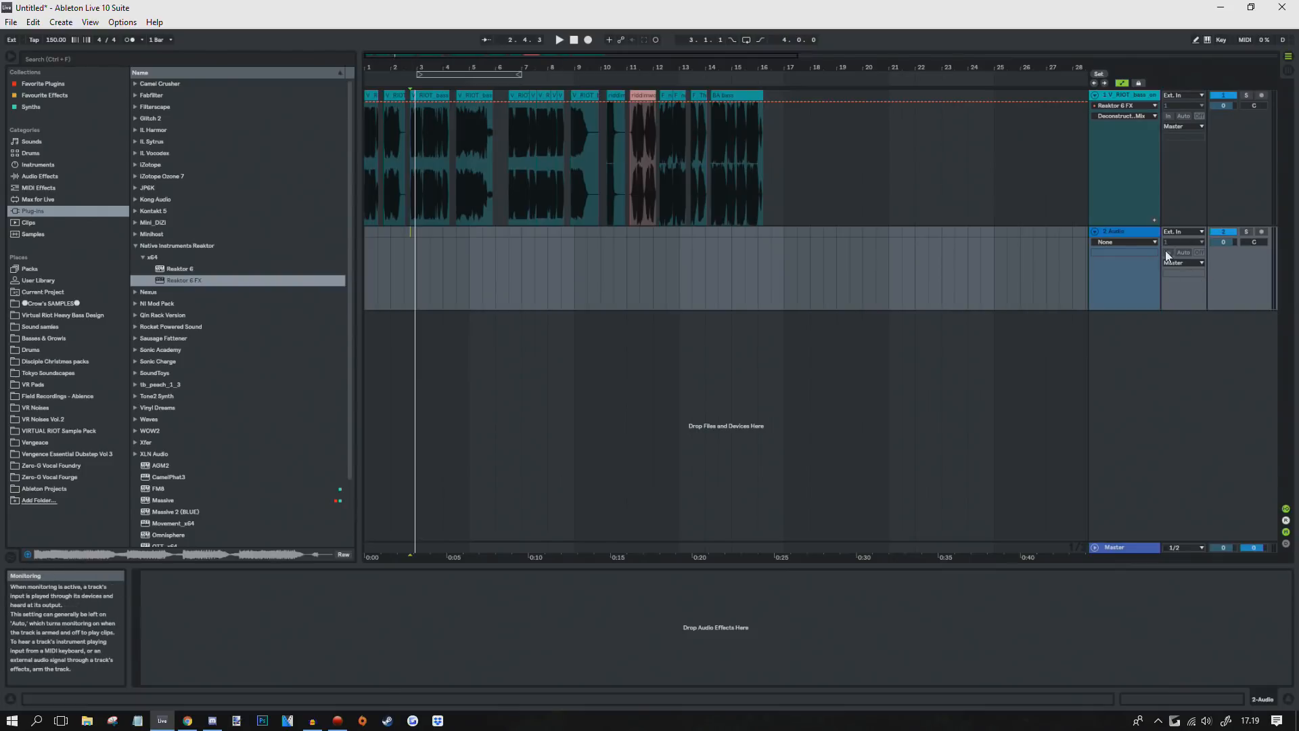
{"action": "left_click", "coordinate": [1183, 128]}
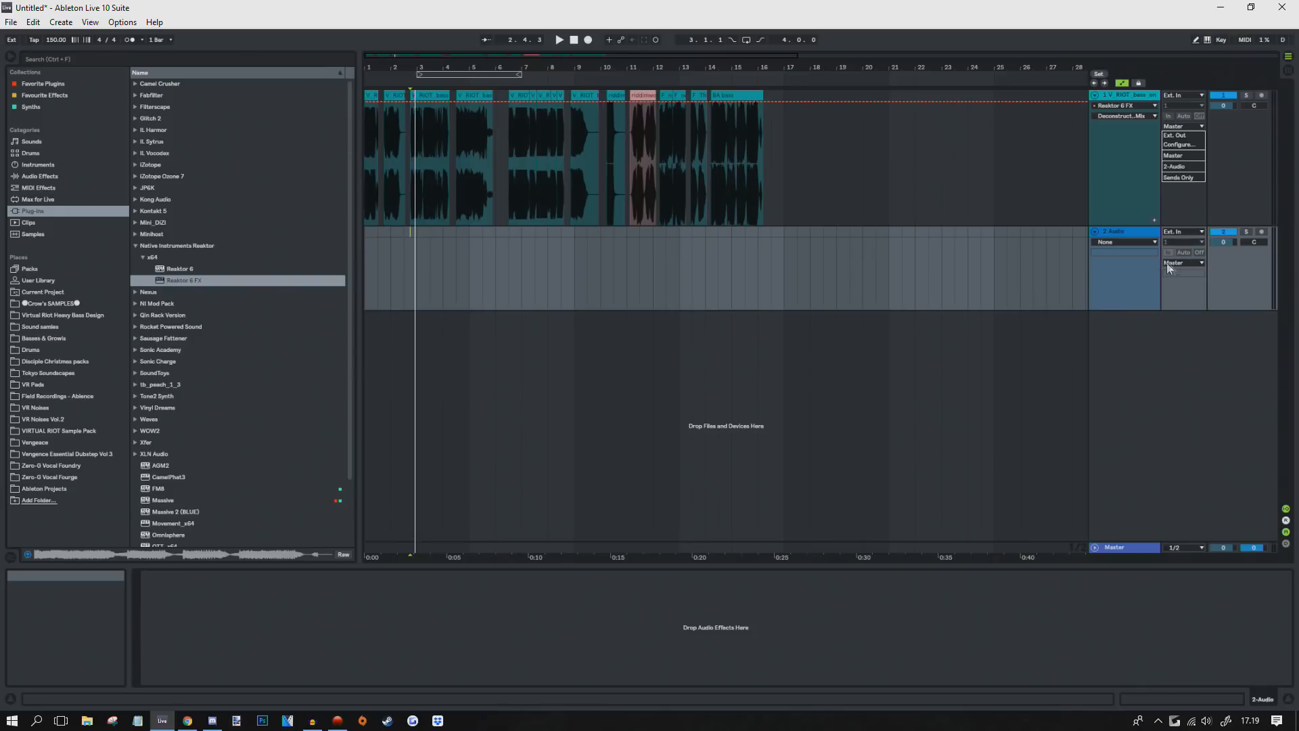
{"action": "left_click", "coordinate": [1182, 167]}
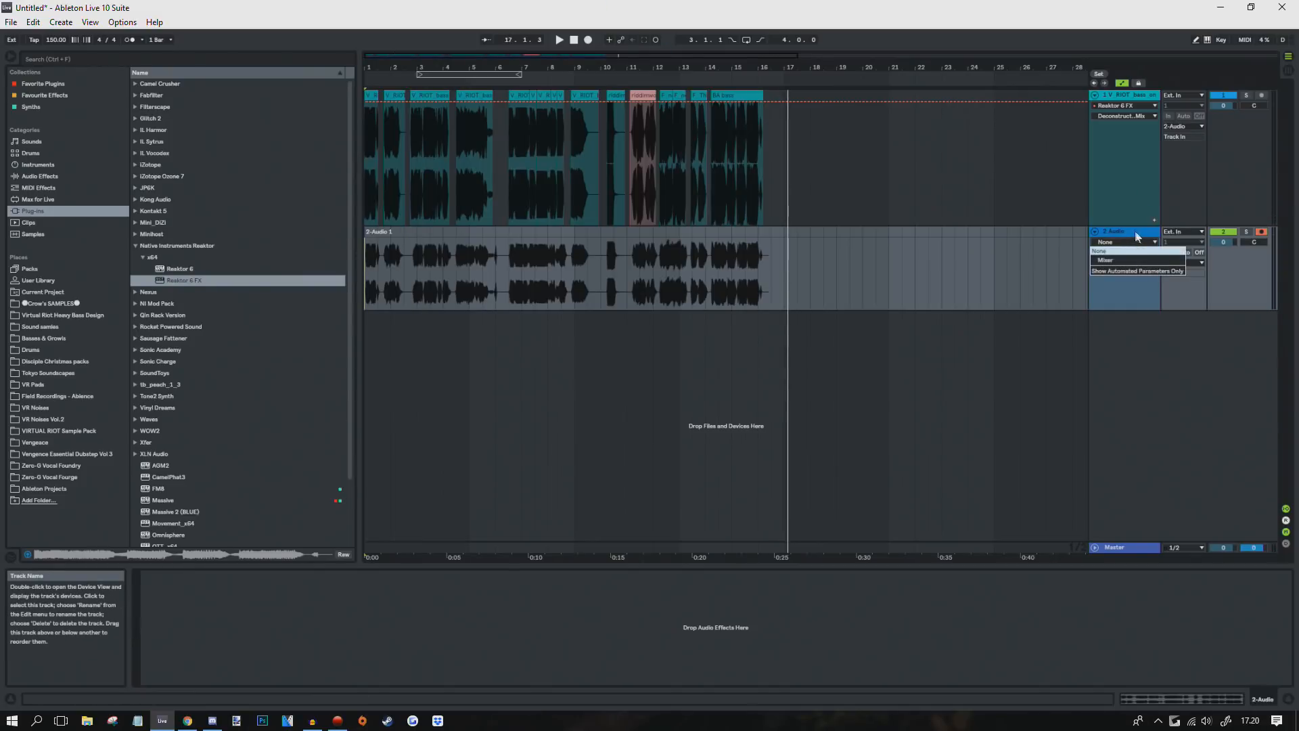
{"action": "key", "text": "ctrl+t"}
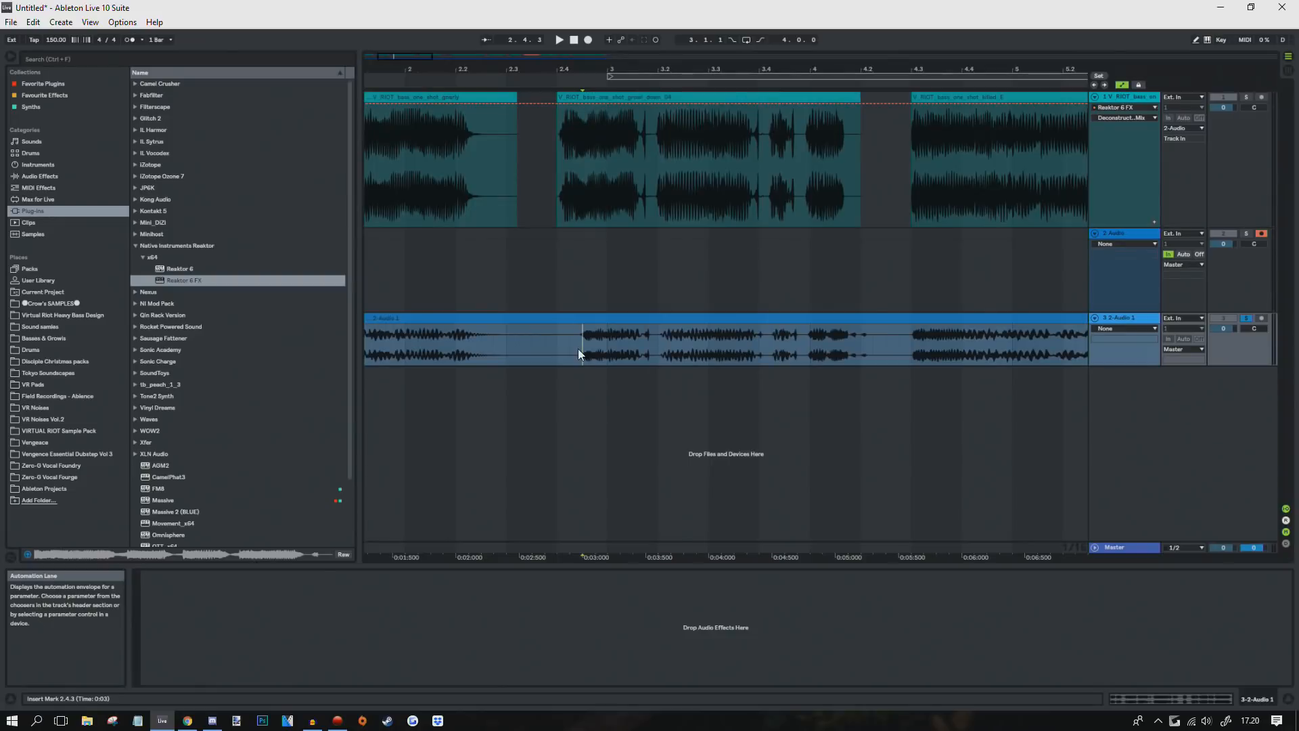
Step: Split a marked section of the track 3 clip into its own clip
{"action": "left_click_drag", "start_coordinate": [576, 348], "coordinate": [647, 353]}
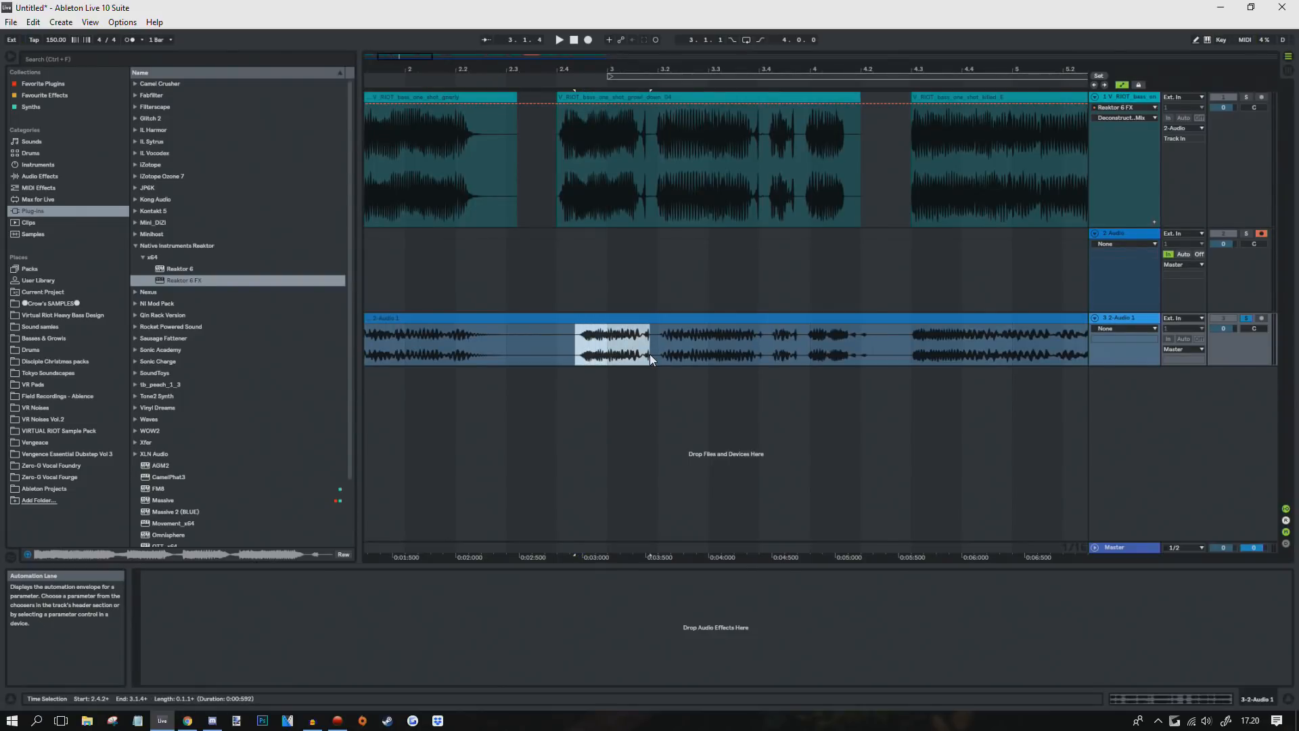
{"action": "key", "text": "ctrl+e"}
{"action": "left_click_drag", "start_coordinate": [608, 69], "coordinate": [619, 31]}
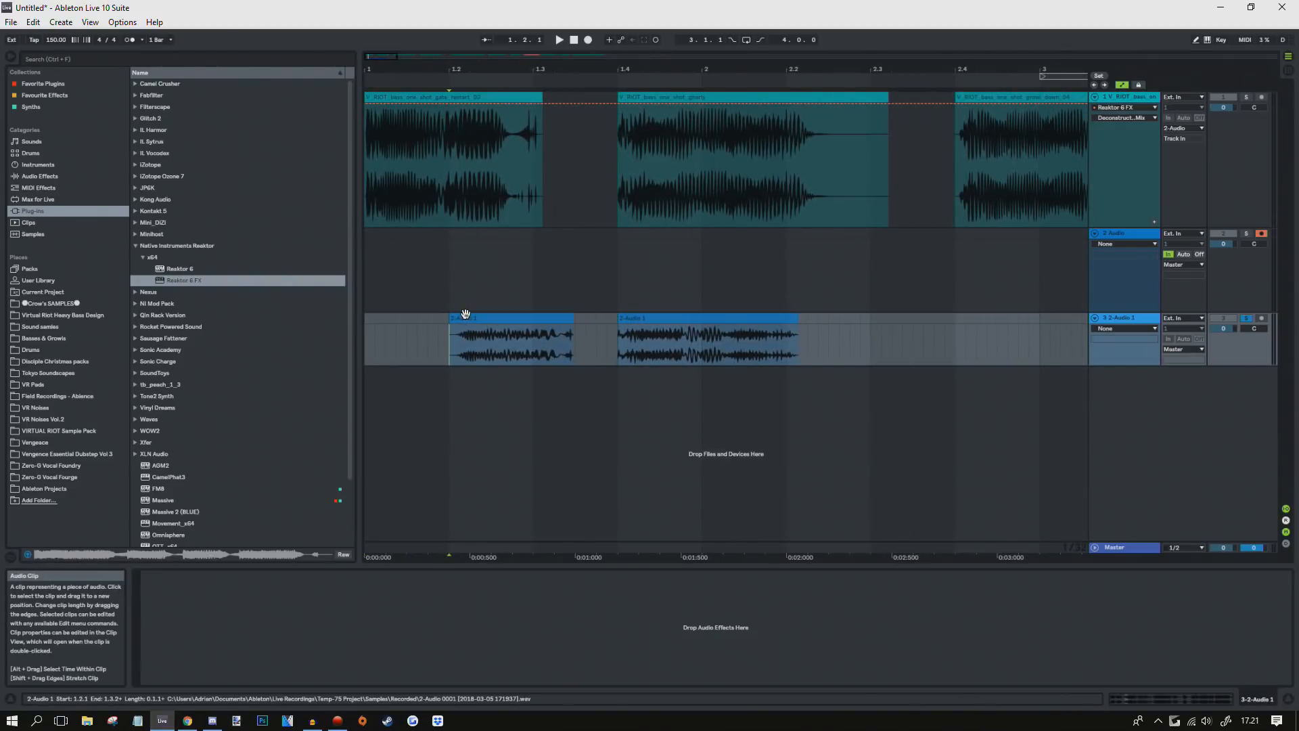
{"action": "left_click_drag", "start_coordinate": [505, 69], "coordinate": [504, 78]}
{"action": "left_click_drag", "start_coordinate": [376, 77], "coordinate": [376, 72]}
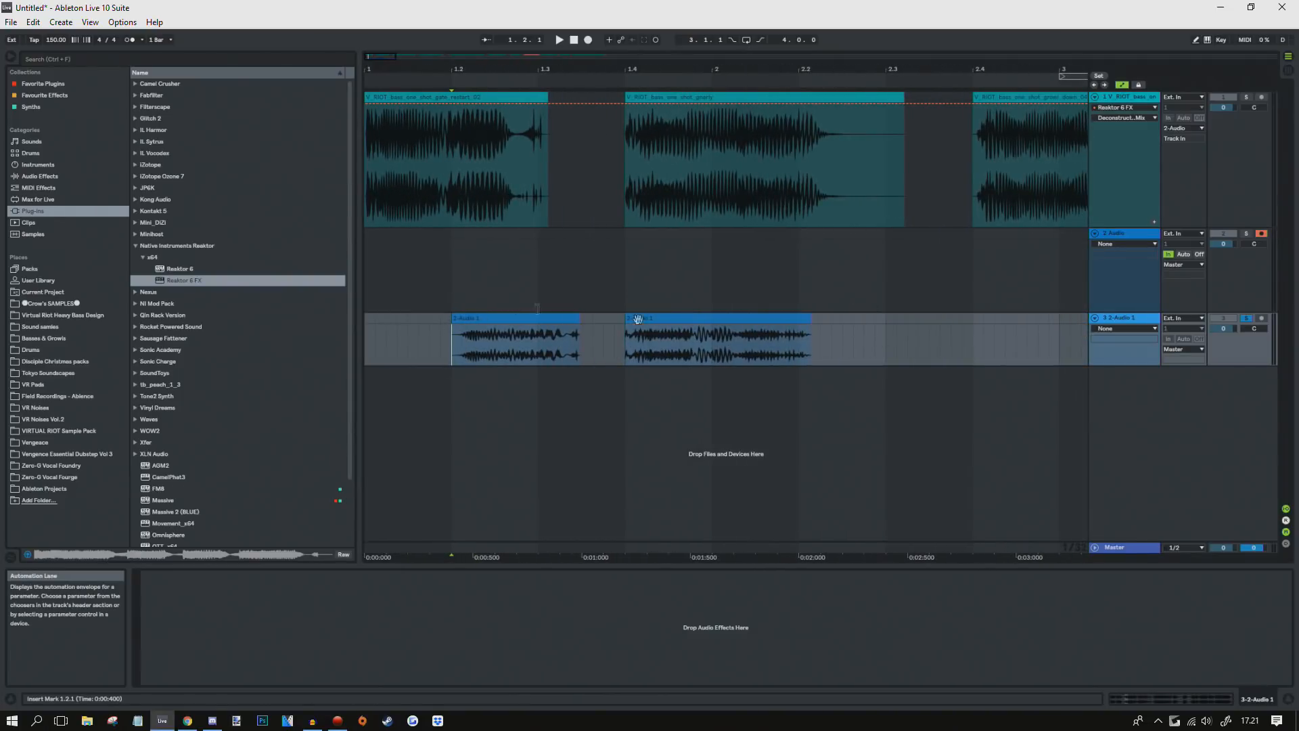
Step: Audition the trimmed clips on track 3, then show track 1's Reaktor 6 FX window
{"action": "left_click", "coordinate": [442, 342]}
{"action": "key", "text": "space"}
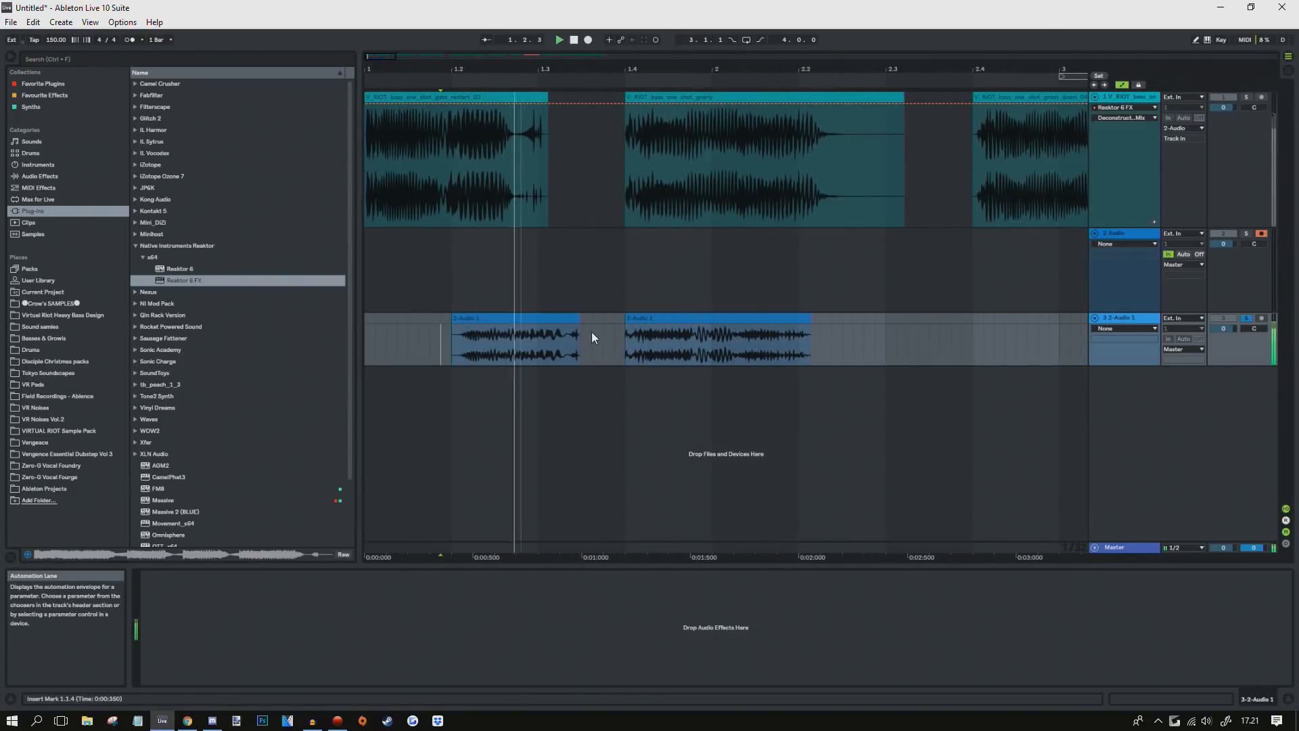
{"action": "key", "text": "space"}
{"action": "left_click", "coordinate": [457, 330]}
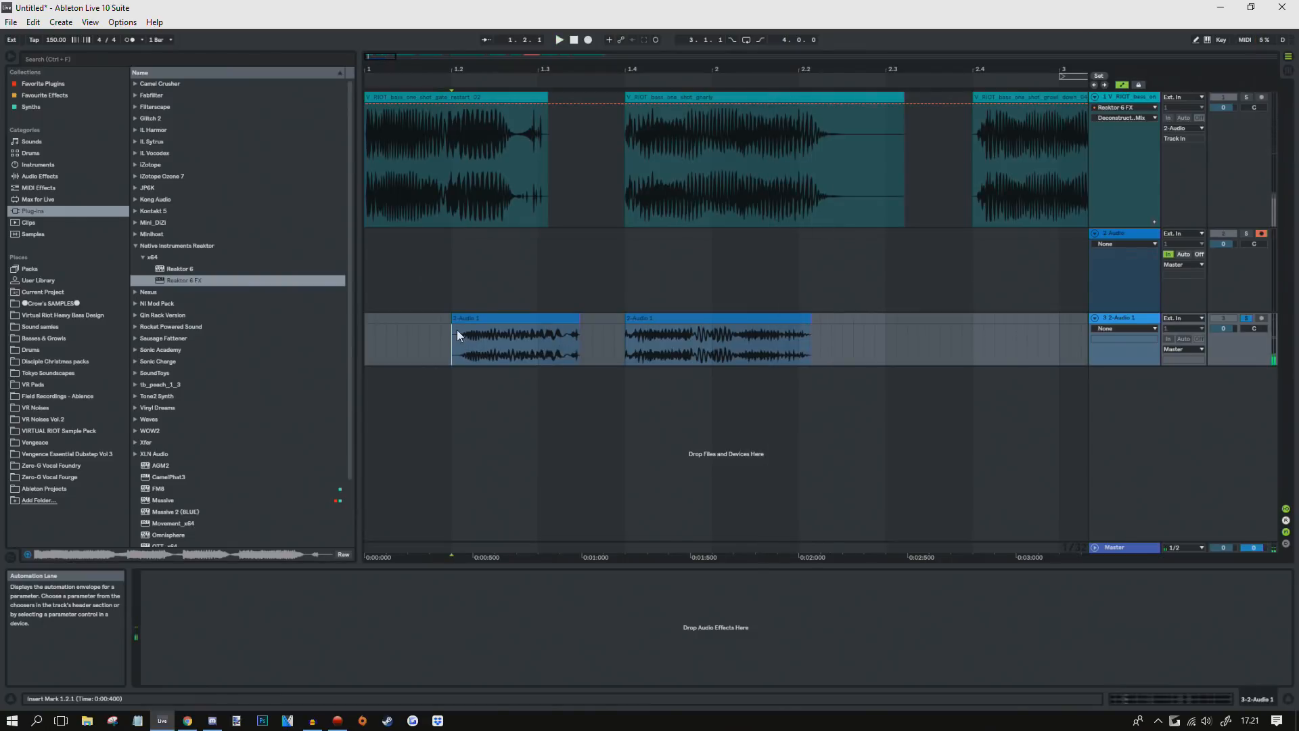
{"action": "left_click", "coordinate": [1123, 100]}
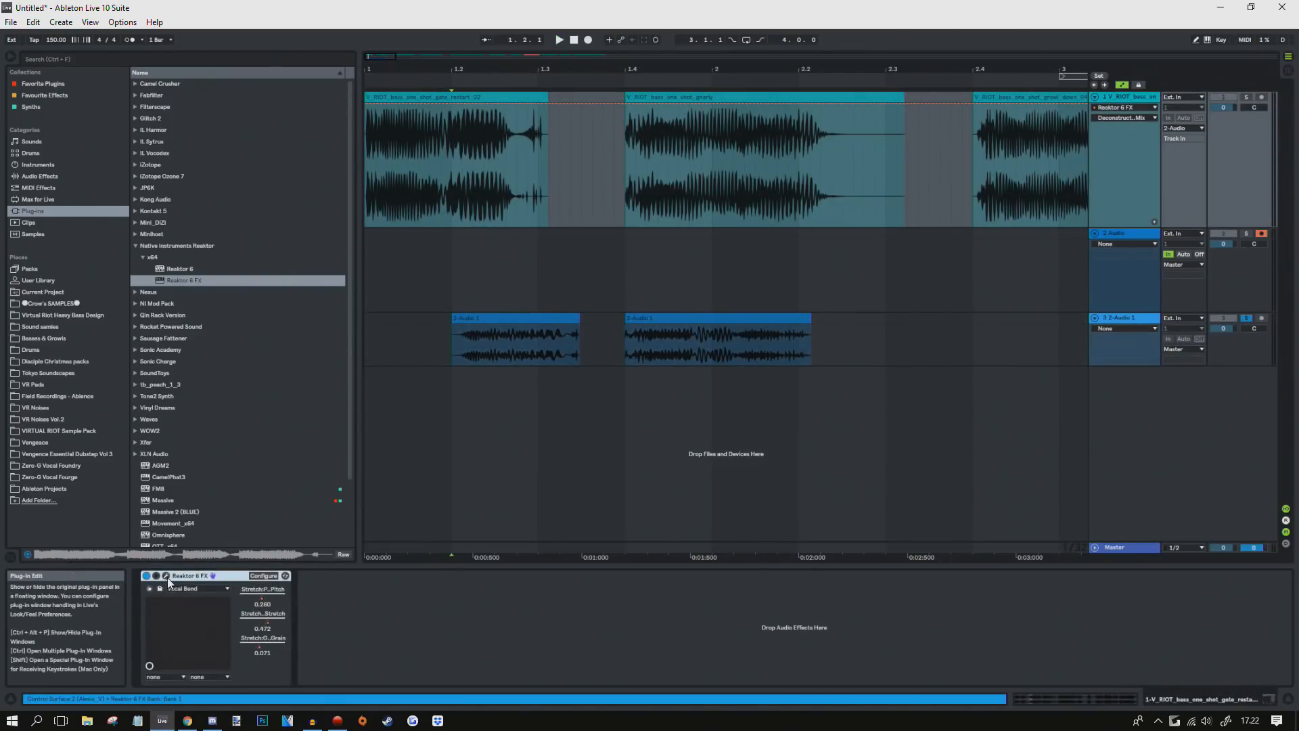
{"action": "left_click", "coordinate": [166, 576]}
Step: Move the Reaktor 6 FX window aside and set the start point at 1.2.1
{"action": "left_click_drag", "start_coordinate": [867, 215], "coordinate": [785, 259]}
{"action": "left_click_drag", "start_coordinate": [595, 59], "coordinate": [595, 27]}
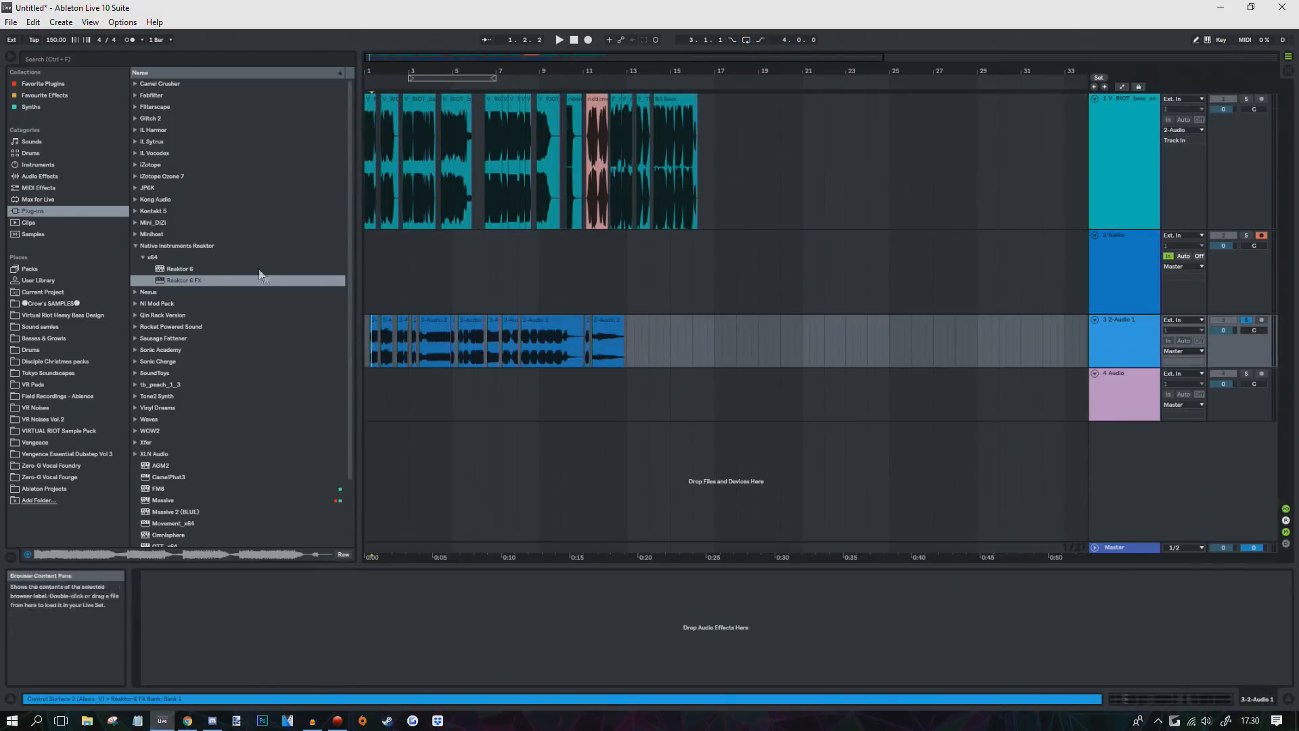
{"action": "key", "text": "plus"}
{"action": "key", "text": "plus"}
{"action": "key", "text": "plus"}
{"action": "key", "text": "plus"}
{"action": "key", "text": "plus"}
{"action": "key", "text": "plus"}
{"action": "key", "text": "plus"}
{"action": "key", "text": "plus"}
{"action": "key", "text": "plus"}
{"action": "key", "text": "plus"}
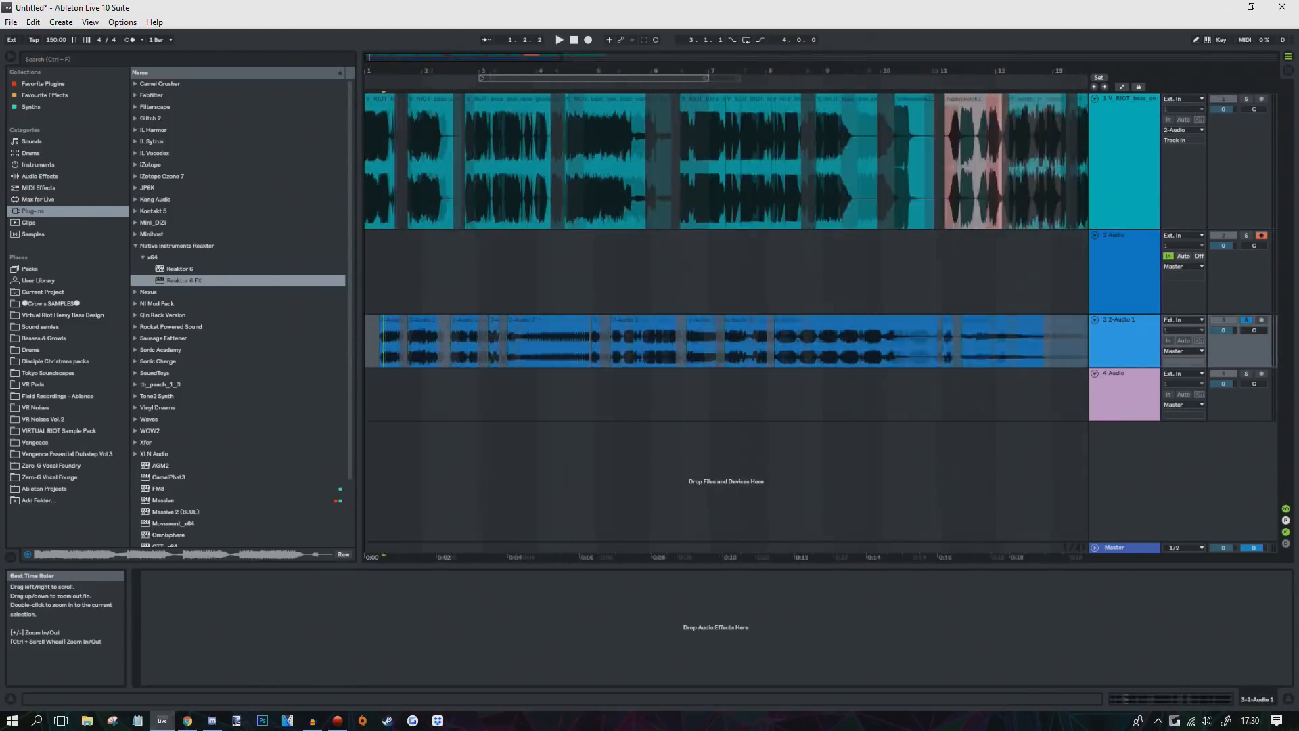
{"action": "key", "text": "minus"}
{"action": "left_click", "coordinate": [387, 349]}
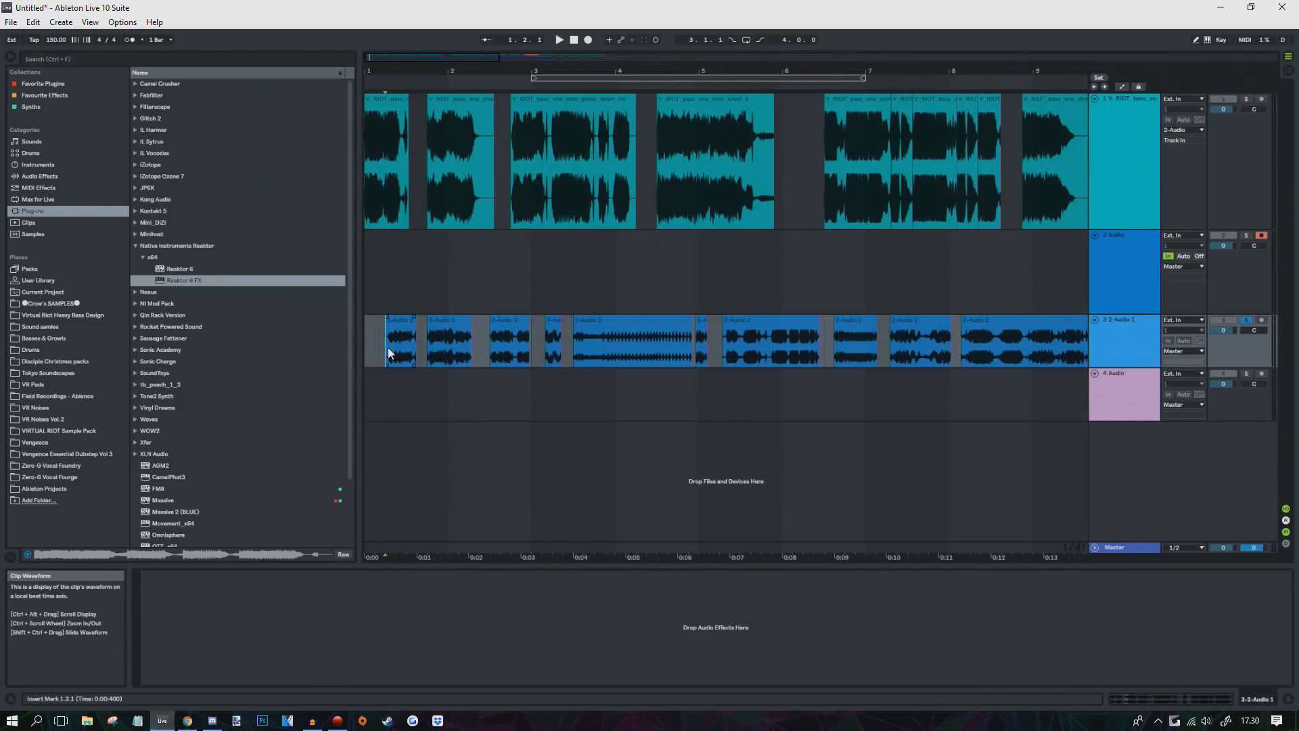
{"action": "left_click", "coordinate": [33, 165]}
Step: Load PHAT RACK 2 from Favourite Effects onto track 3 and show its devices
{"action": "left_click", "coordinate": [39, 87]}
{"action": "left_click", "coordinate": [44, 95]}
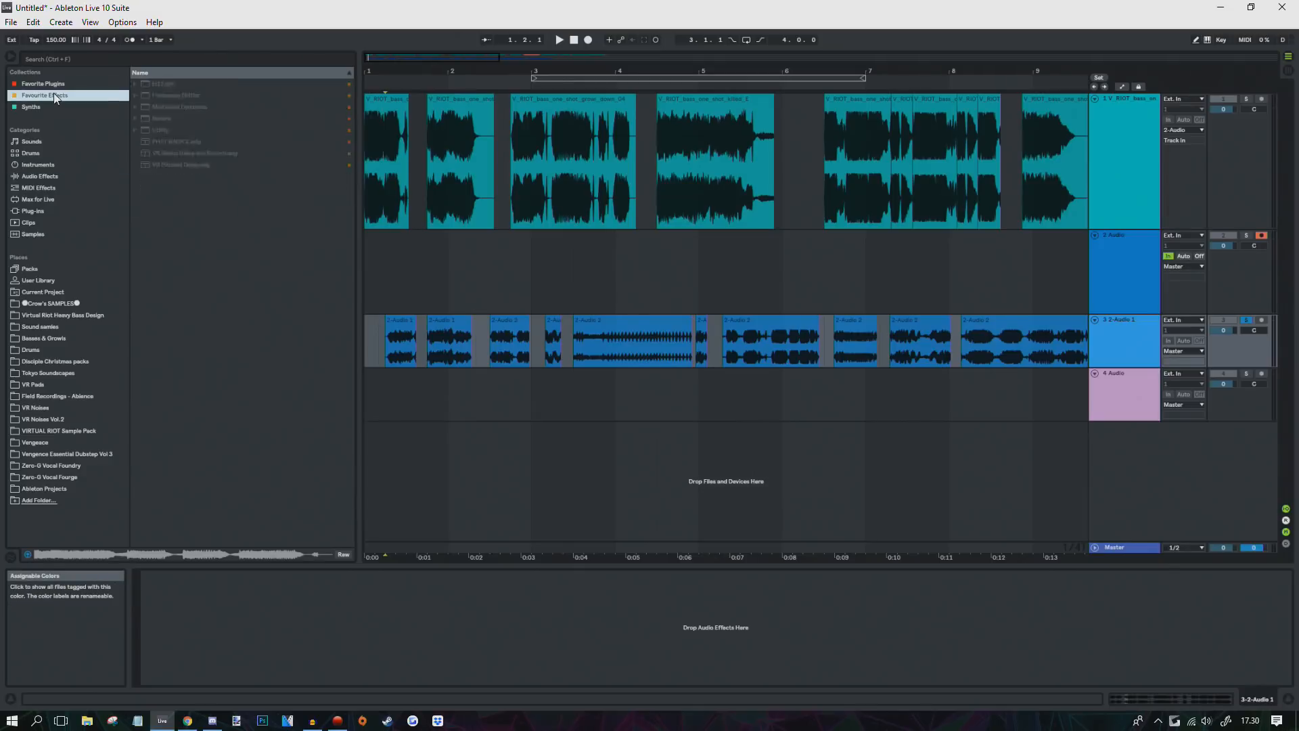
{"action": "left_click", "coordinate": [169, 143]}
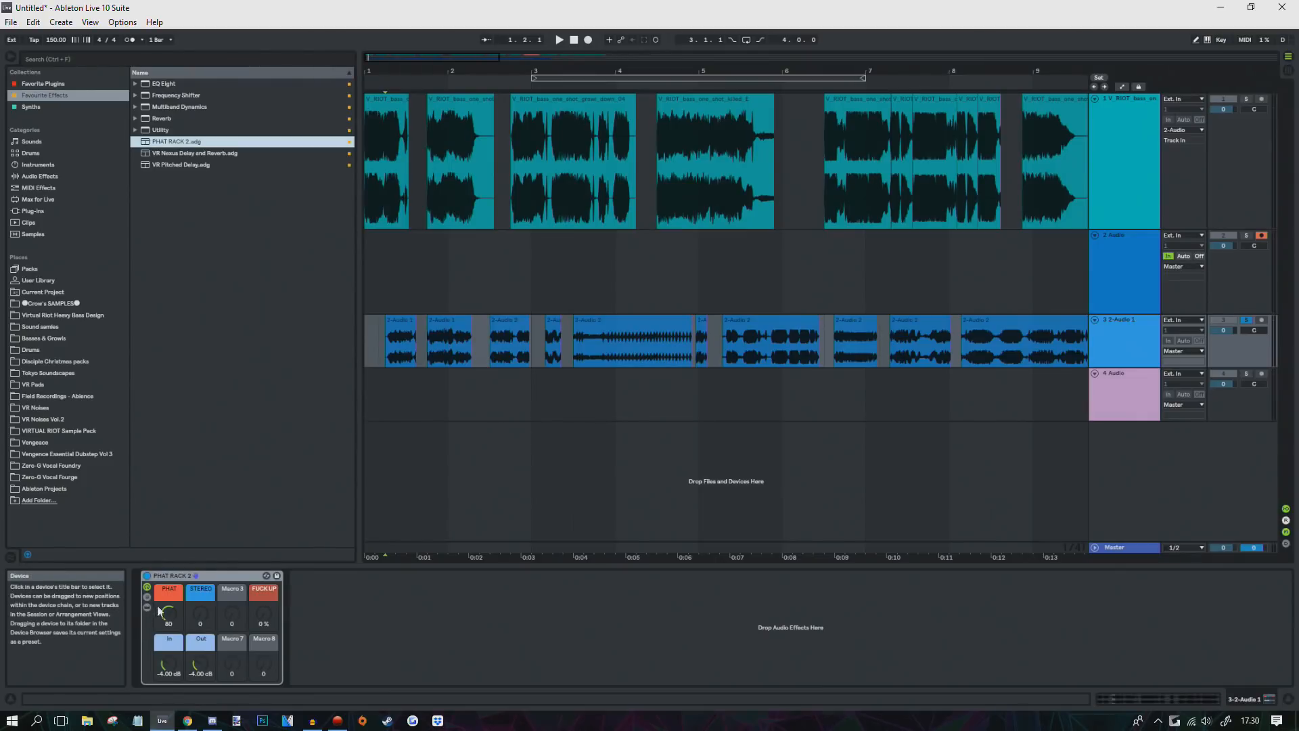
{"action": "left_click", "coordinate": [148, 606]}
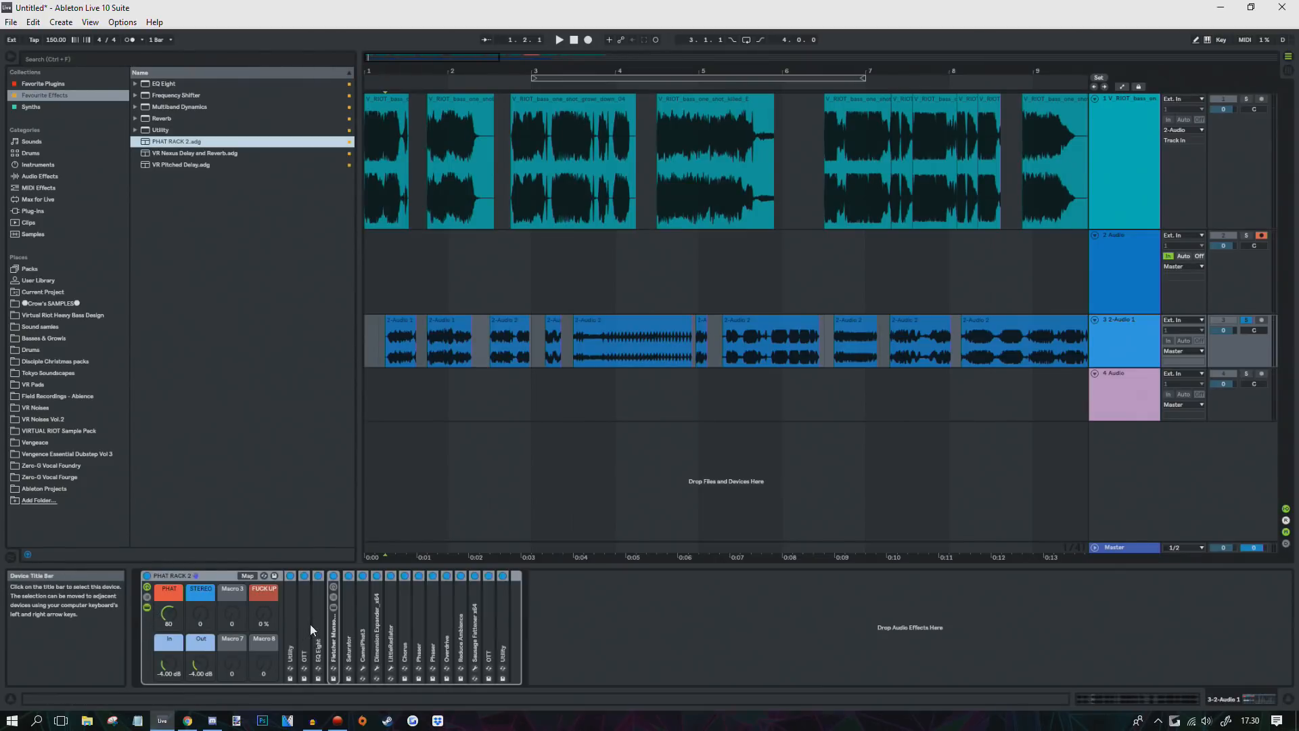
Step: Inspect the rack's EQ devices, open CamelPhat3 and raise the STEREO macro to 22
{"action": "left_click", "coordinate": [304, 628]}
{"action": "left_click", "coordinate": [318, 632]}
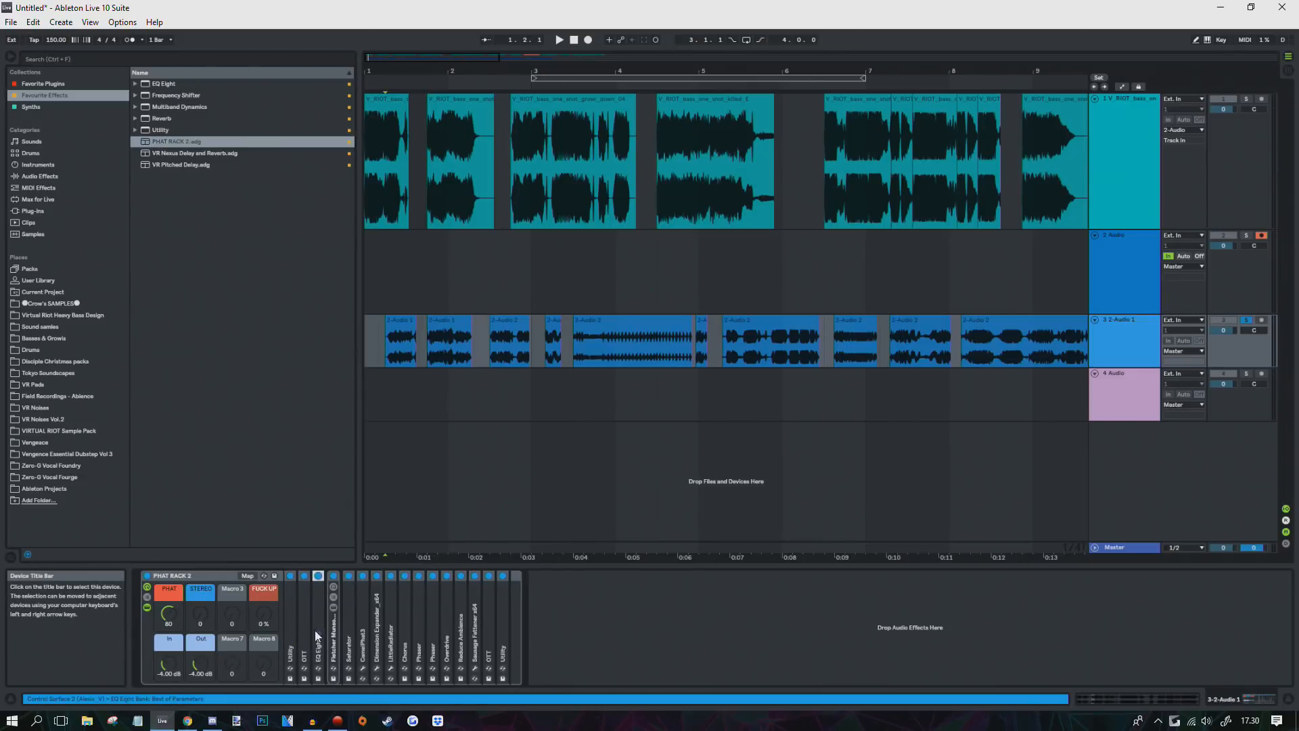
{"action": "double_click", "coordinate": [334, 636]}
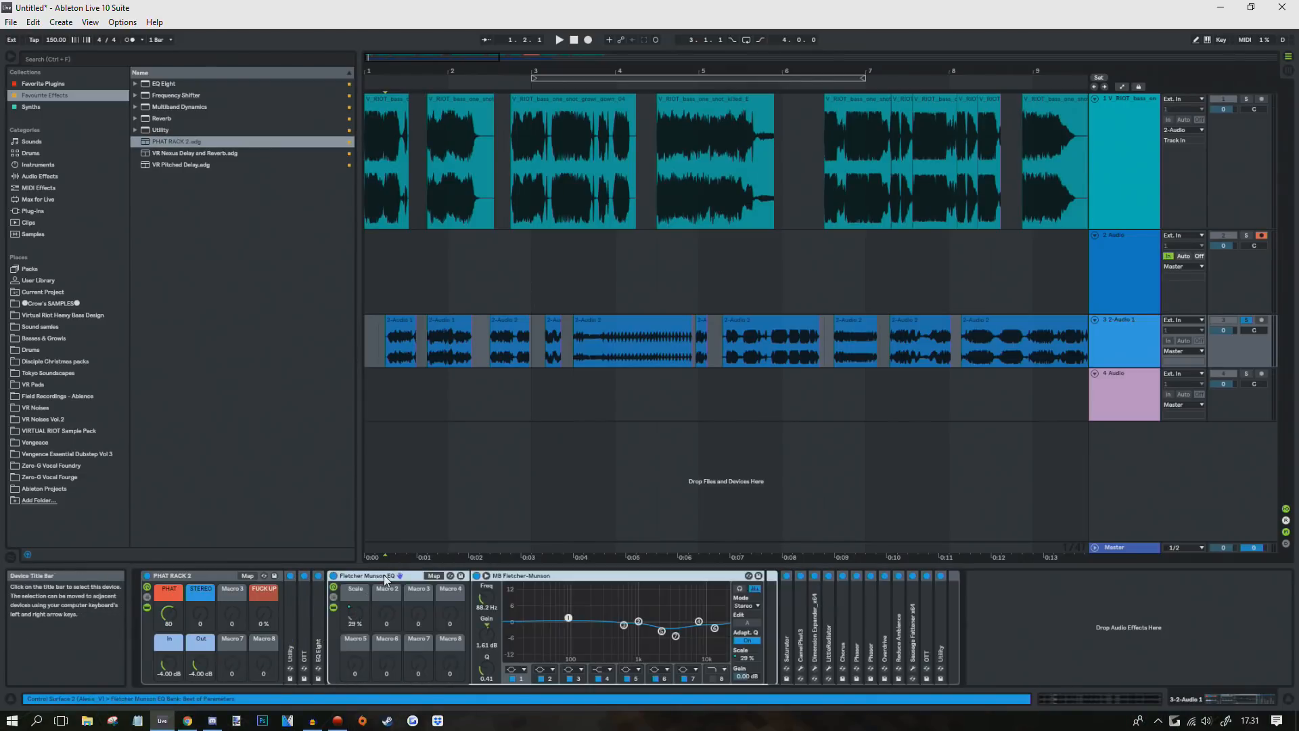
{"action": "double_click", "coordinate": [379, 576]}
{"action": "left_click", "coordinate": [364, 624]}
{"action": "double_click", "coordinate": [365, 624]}
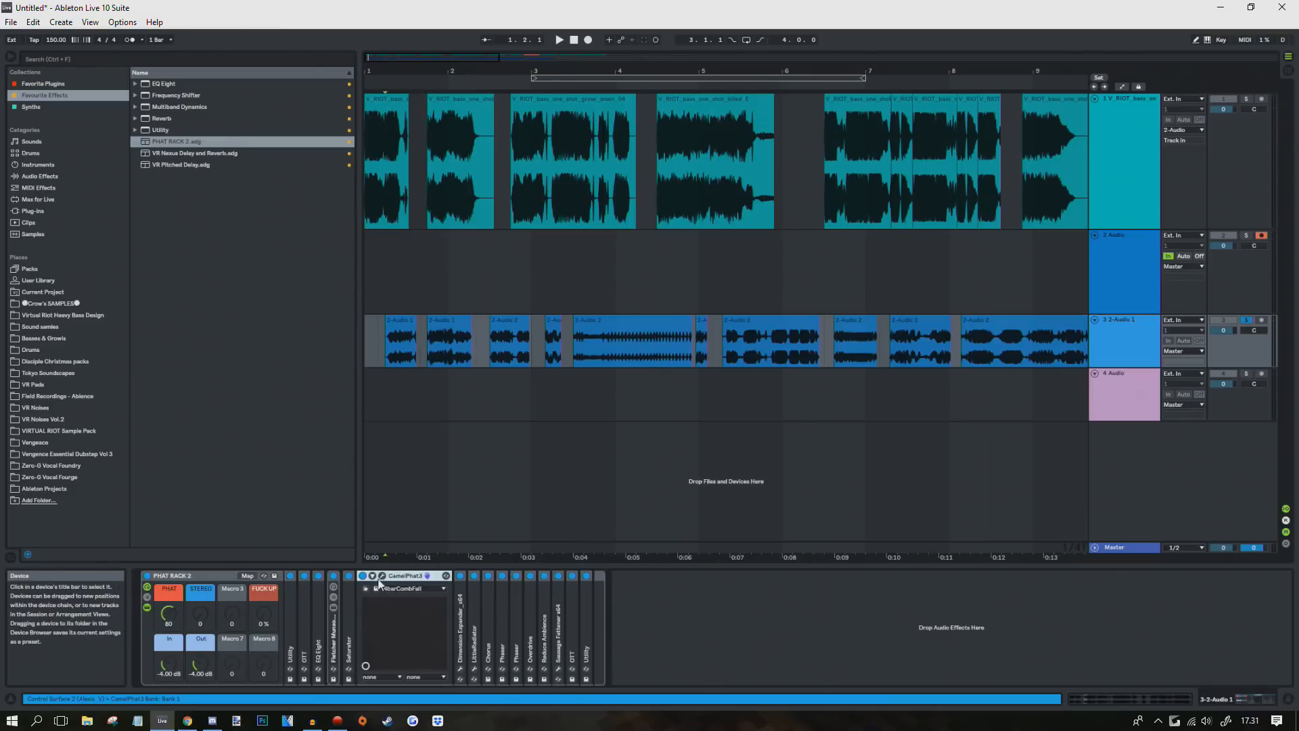
{"action": "left_click", "coordinate": [376, 577]}
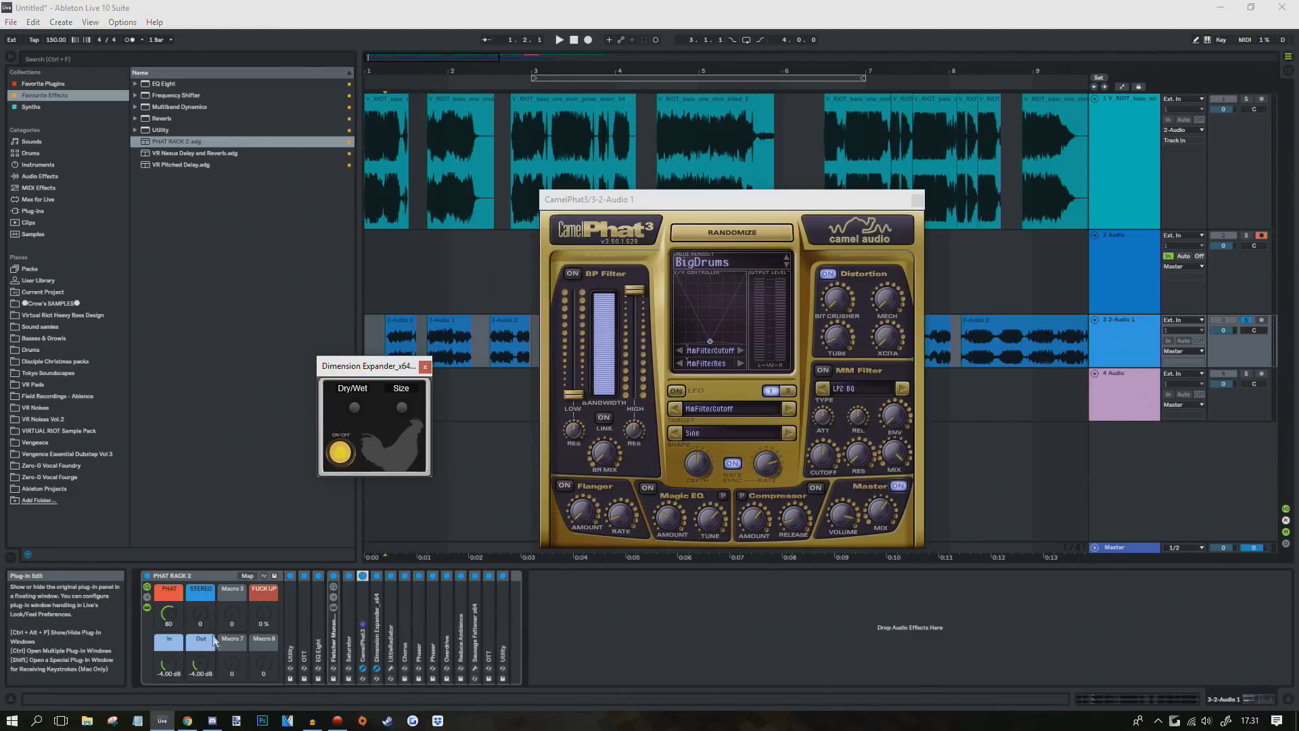
{"action": "left_click_drag", "start_coordinate": [200, 614], "coordinate": [200, 600]}
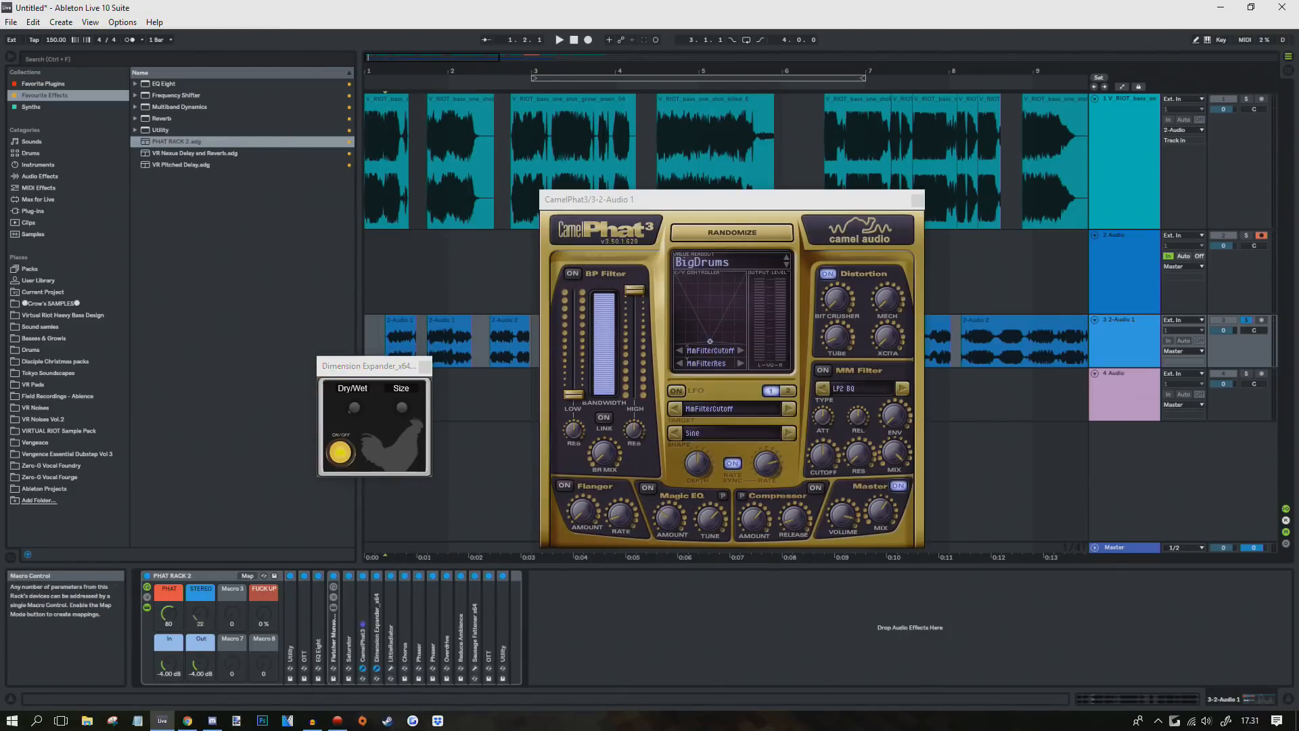
Step: Open the LittleRadiator plug-in window and move it to the left
{"action": "left_click", "coordinate": [391, 669]}
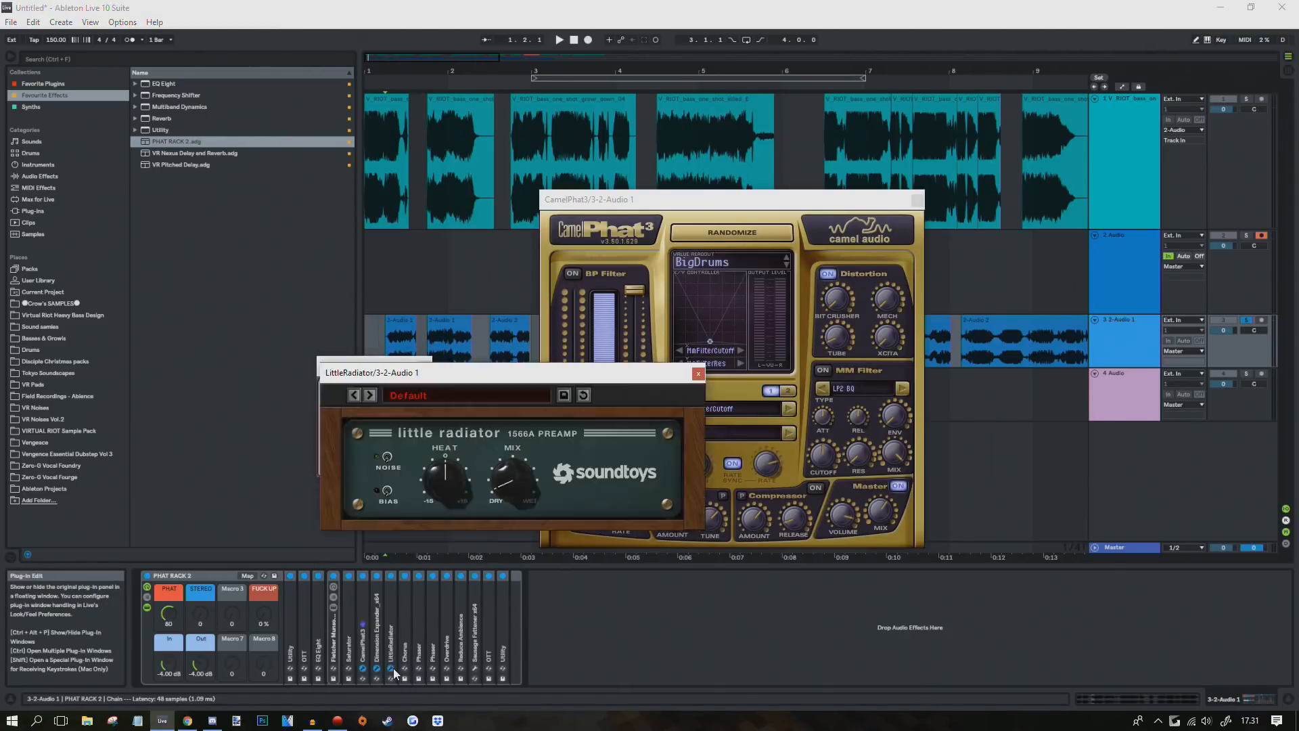
{"action": "left_click_drag", "start_coordinate": [444, 375], "coordinate": [331, 363]}
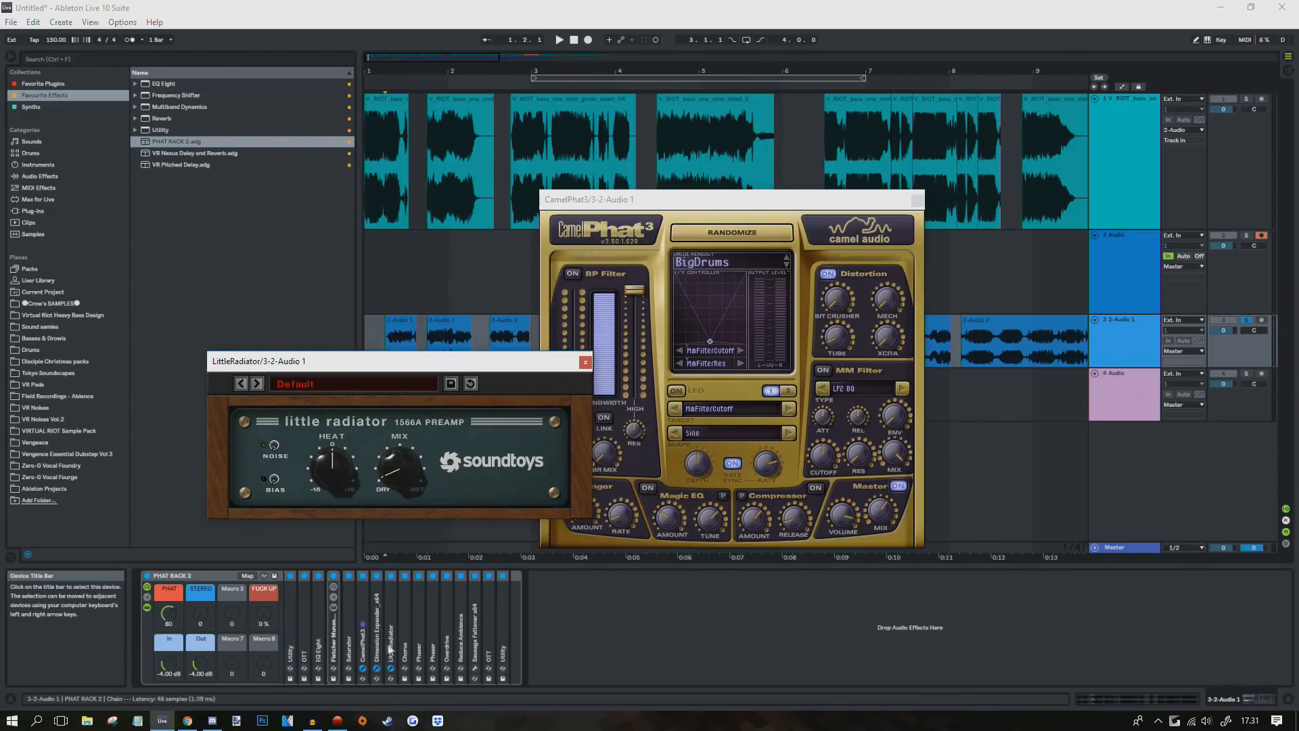
{"action": "left_click", "coordinate": [405, 678]}
Step: Inspect the Chorus, Phaser and Overdrive devices, resetting Overdrive's drive and macro to zero
{"action": "double_click", "coordinate": [407, 636]}
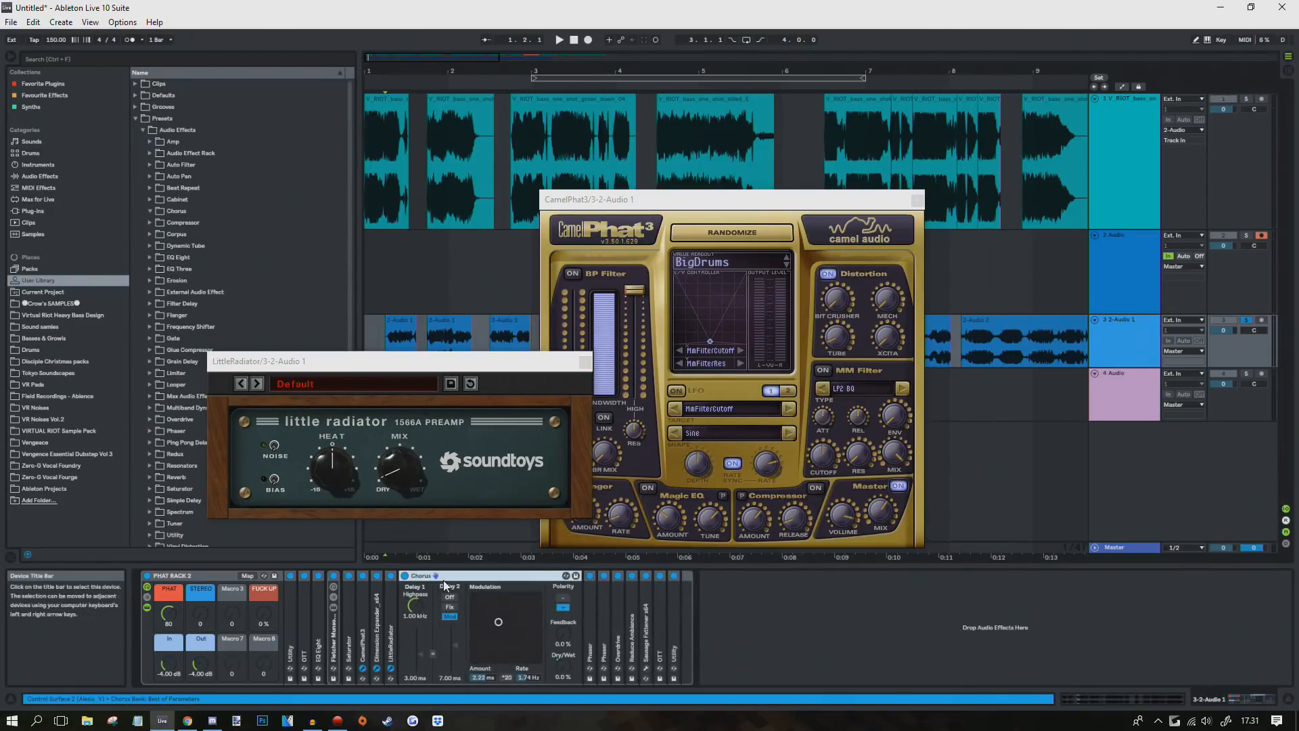
{"action": "double_click", "coordinate": [433, 577]}
{"action": "double_click", "coordinate": [422, 606]}
{"action": "double_click", "coordinate": [448, 577]}
{"action": "double_click", "coordinate": [449, 616]}
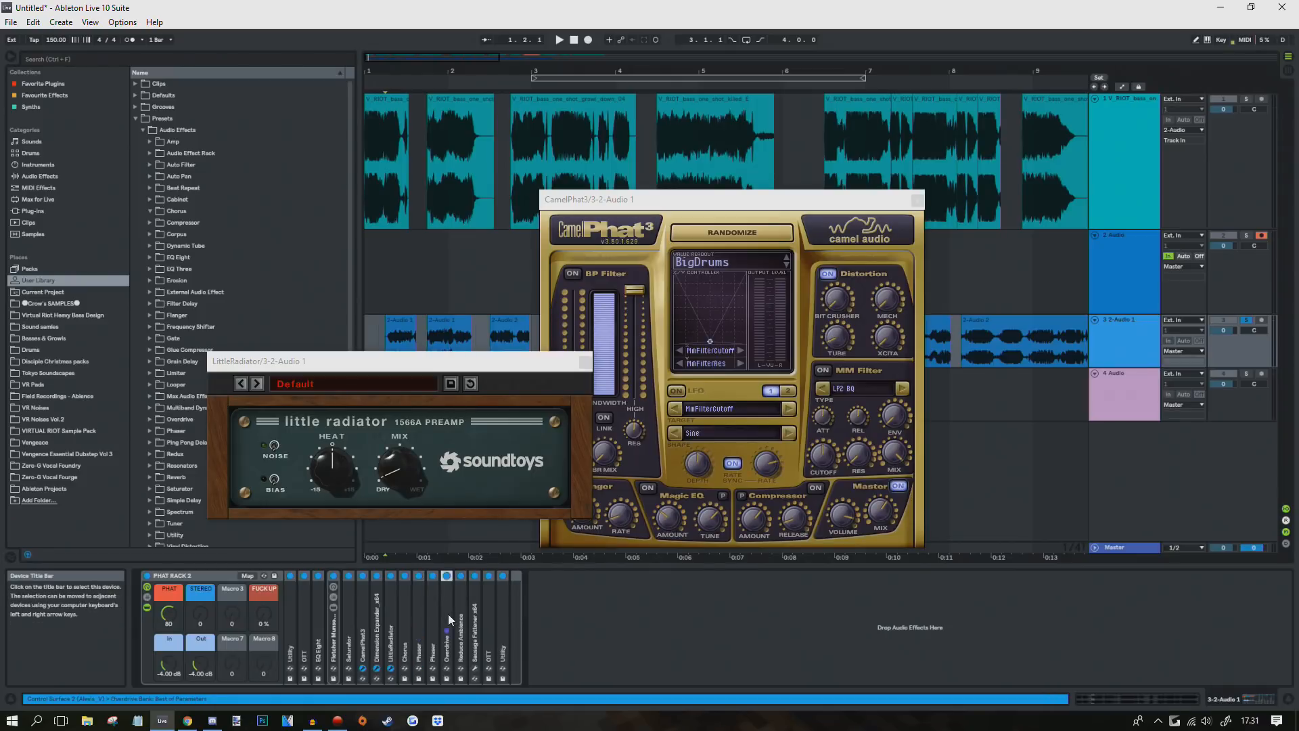
{"action": "double_click", "coordinate": [488, 575]}
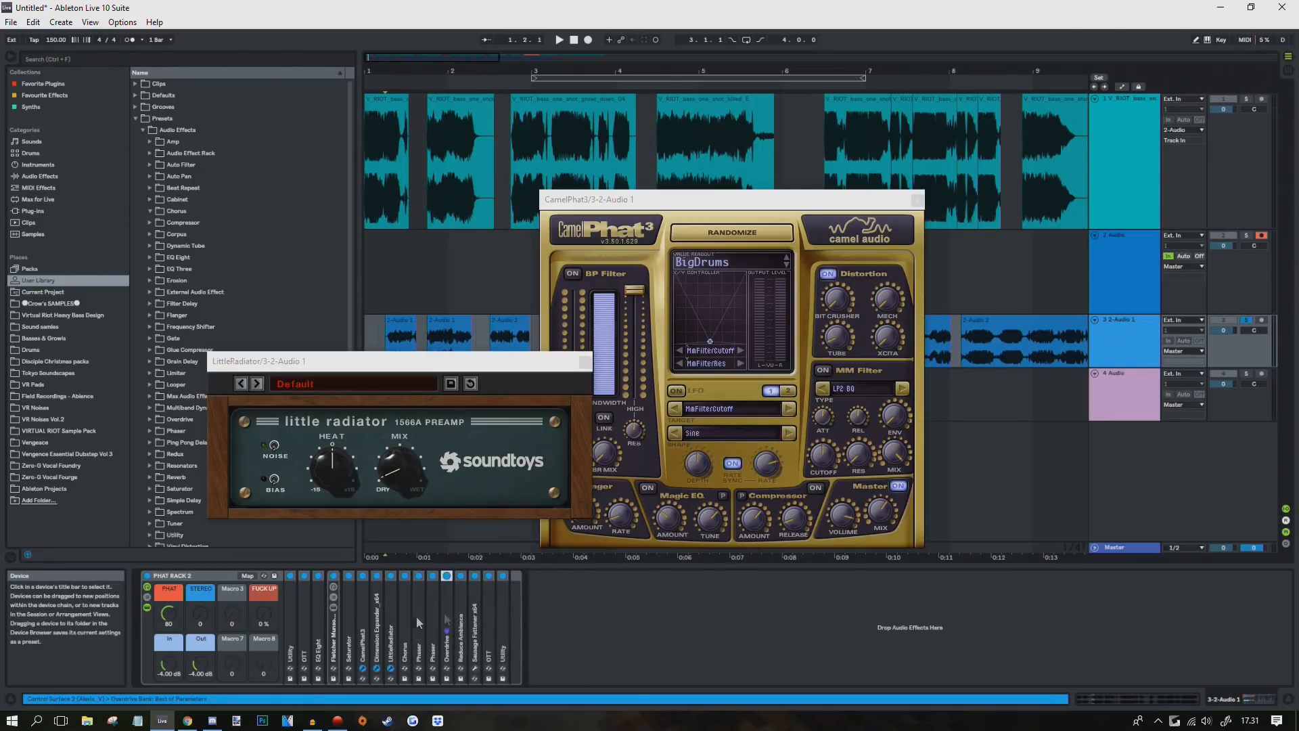
{"action": "double_click", "coordinate": [448, 634]}
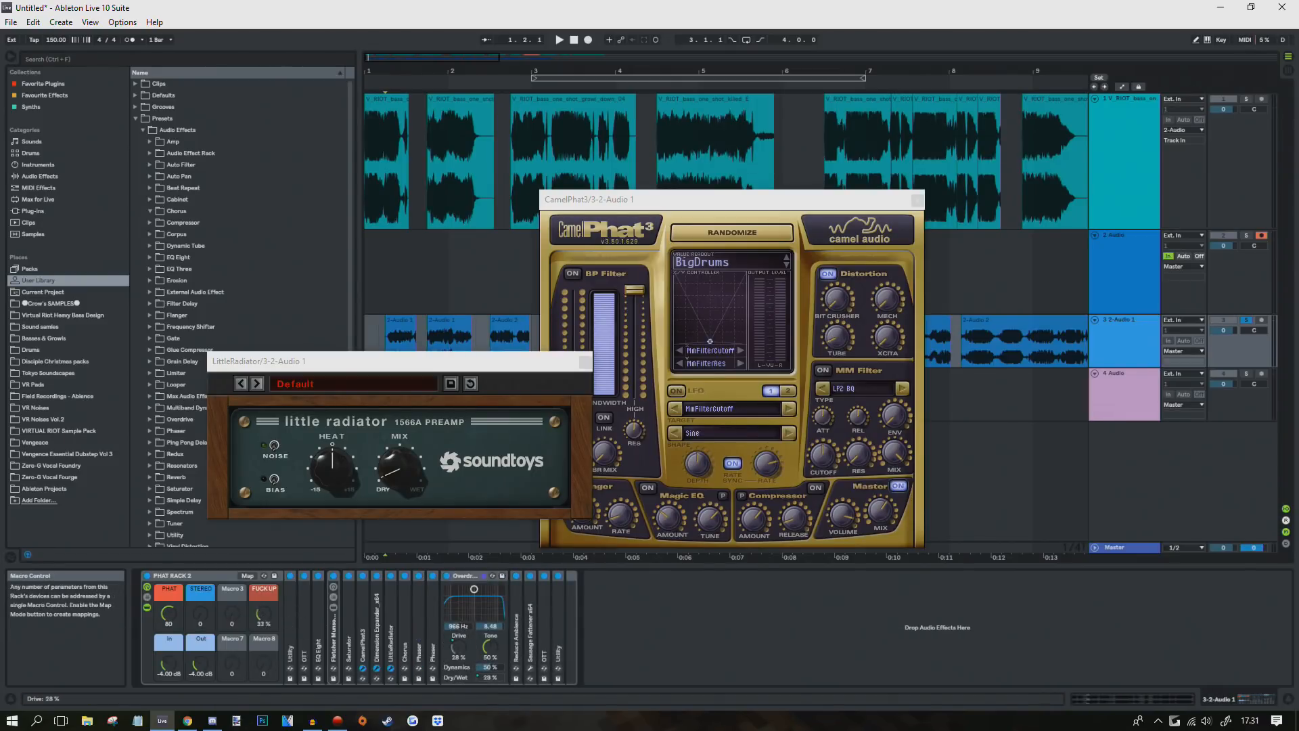
{"action": "left_click_drag", "start_coordinate": [459, 648], "coordinate": [459, 677]}
{"action": "double_click", "coordinate": [466, 576]}
{"action": "left_click", "coordinate": [464, 618]}
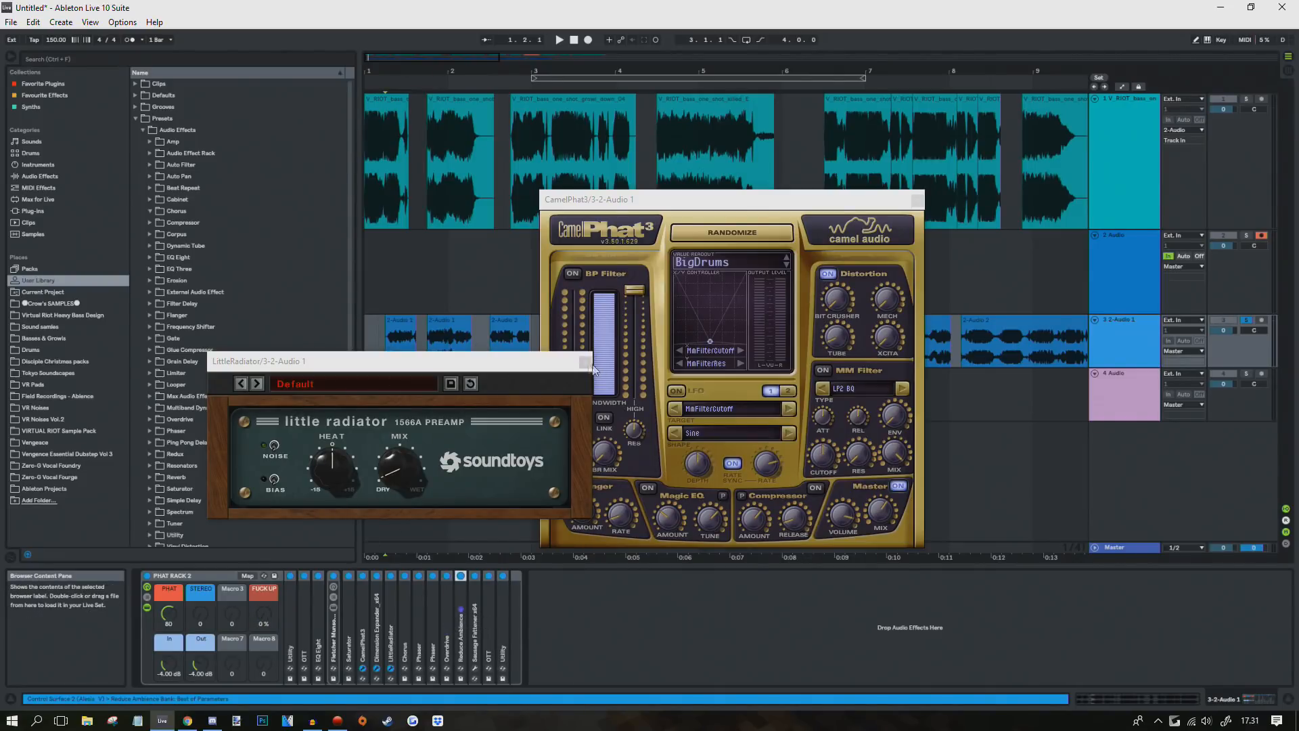
Step: Close the LittleRadiator, CamelPhat3 and Dimension Expander windows and open Sausage Fattener
{"action": "left_click", "coordinate": [586, 362]}
{"action": "left_click", "coordinate": [918, 201]}
{"action": "left_click", "coordinate": [425, 367]}
{"action": "double_click", "coordinate": [476, 595]}
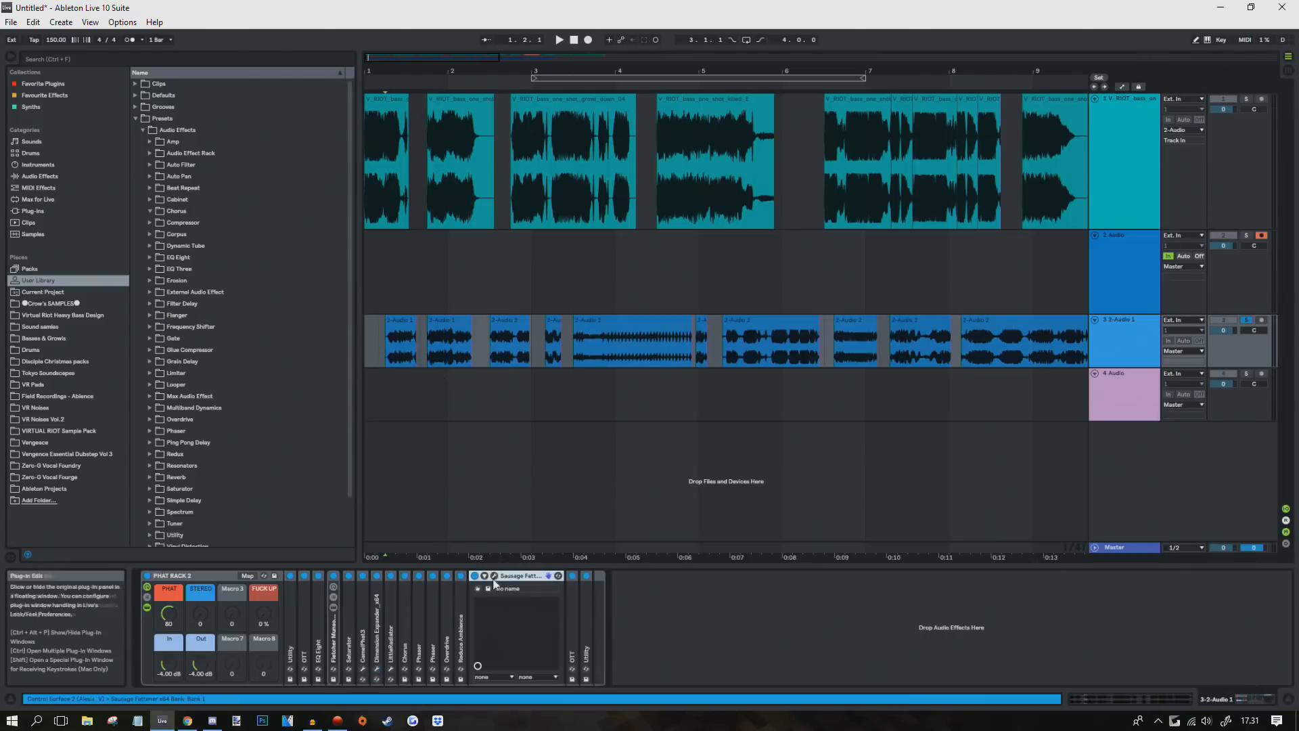
{"action": "left_click", "coordinate": [494, 576]}
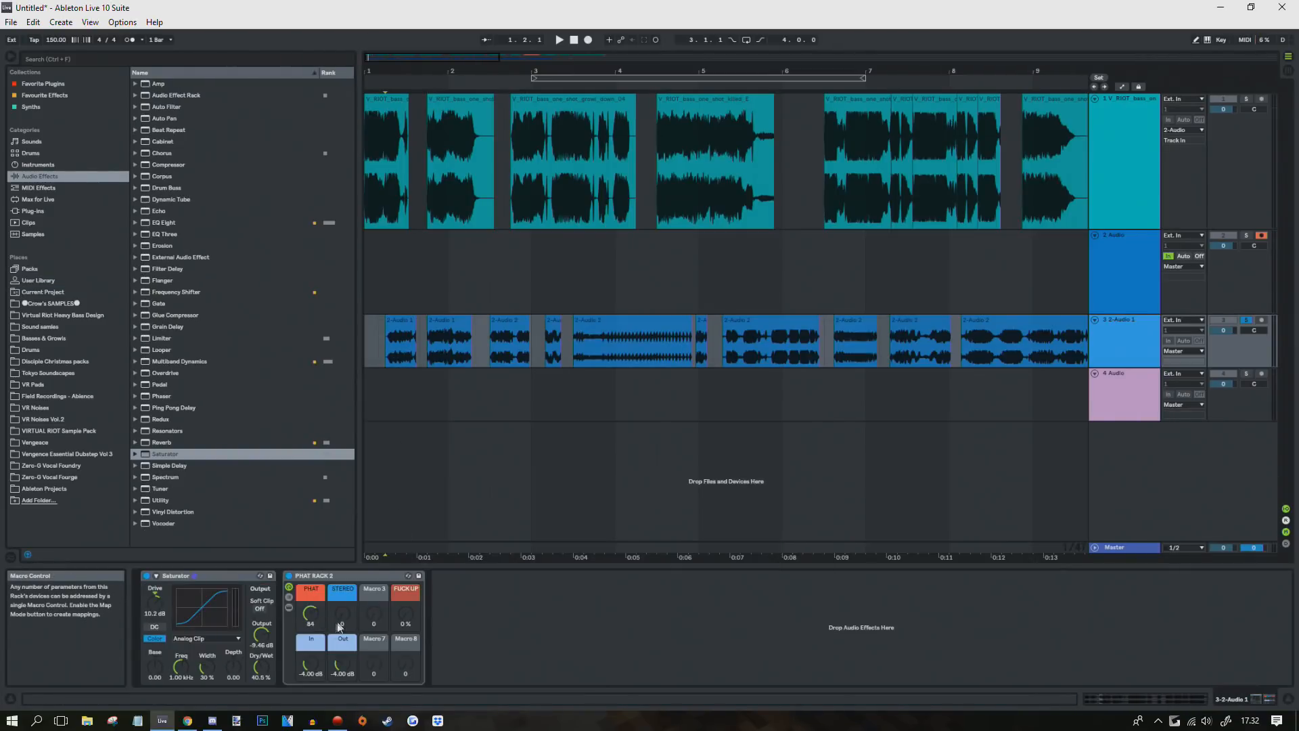
Step: Switch the Simple Delay's right channel to milliseconds at about 22 ms with 24% feedback
{"action": "key", "text": "space"}
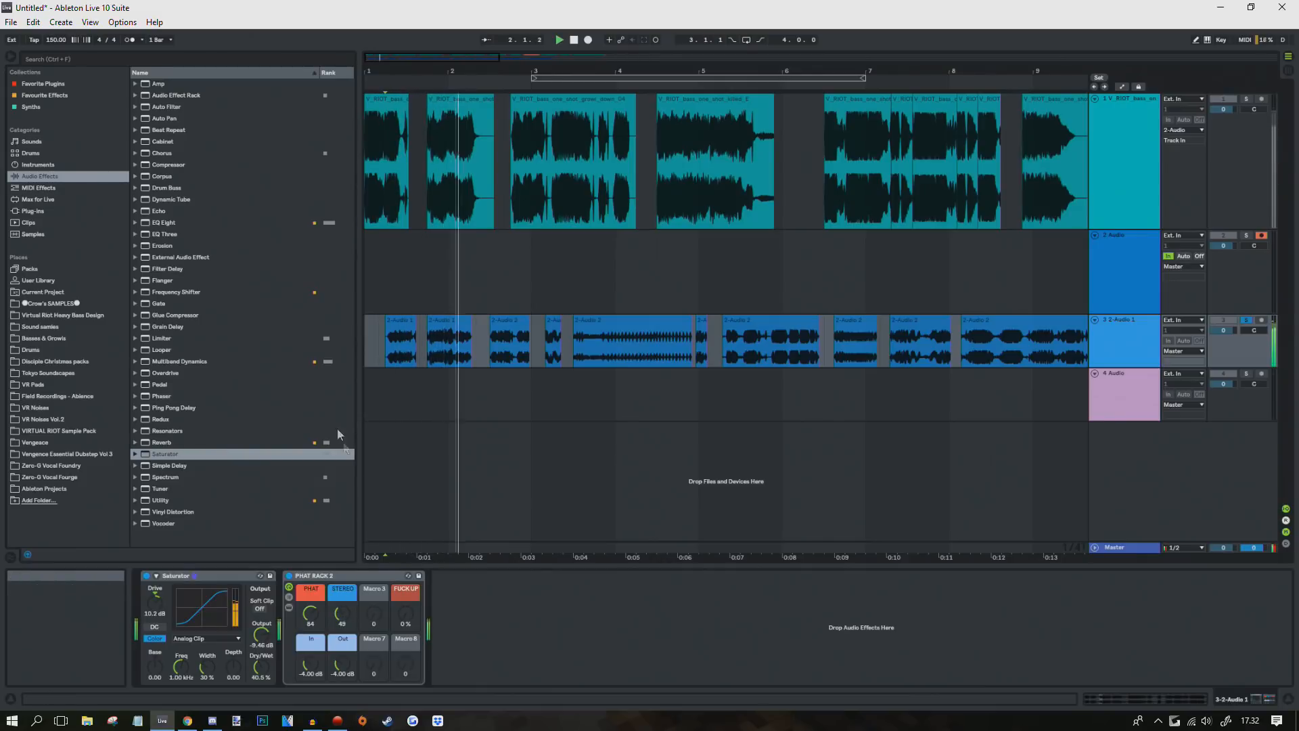
{"action": "left_click", "coordinate": [553, 341]}
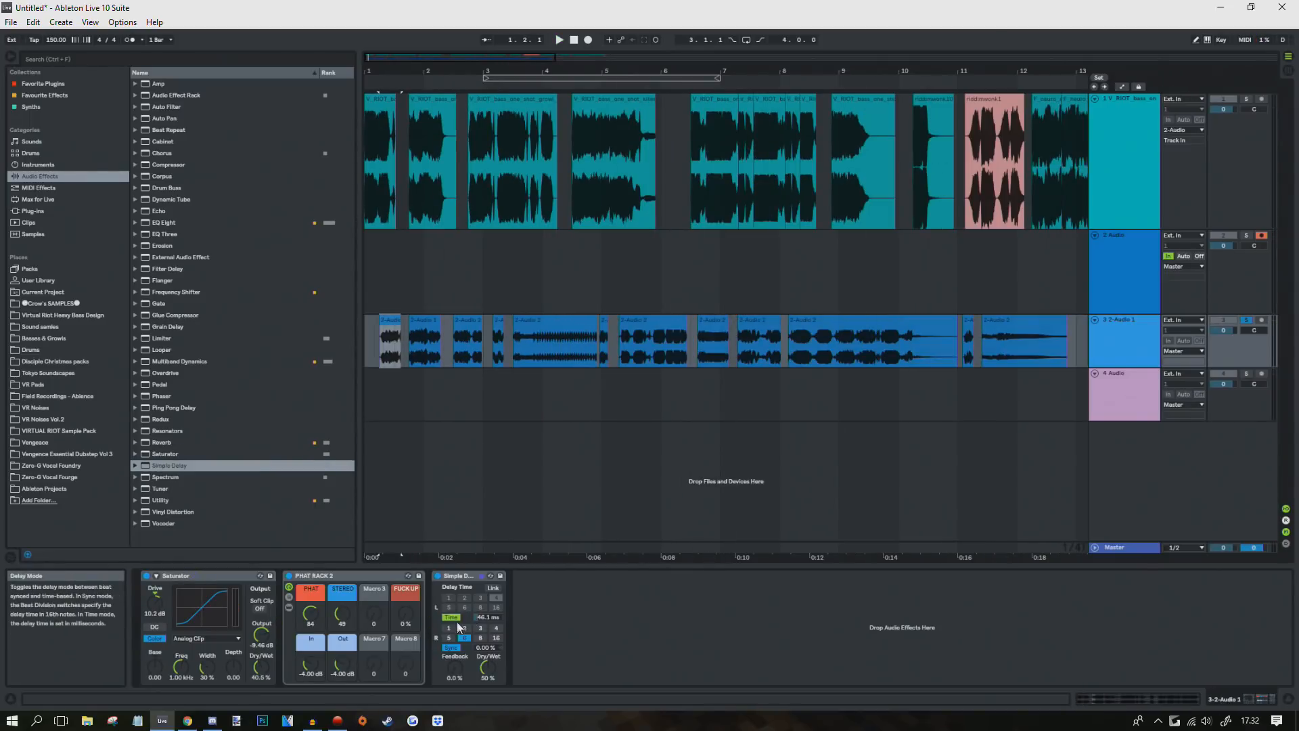
{"action": "left_click", "coordinate": [452, 648]}
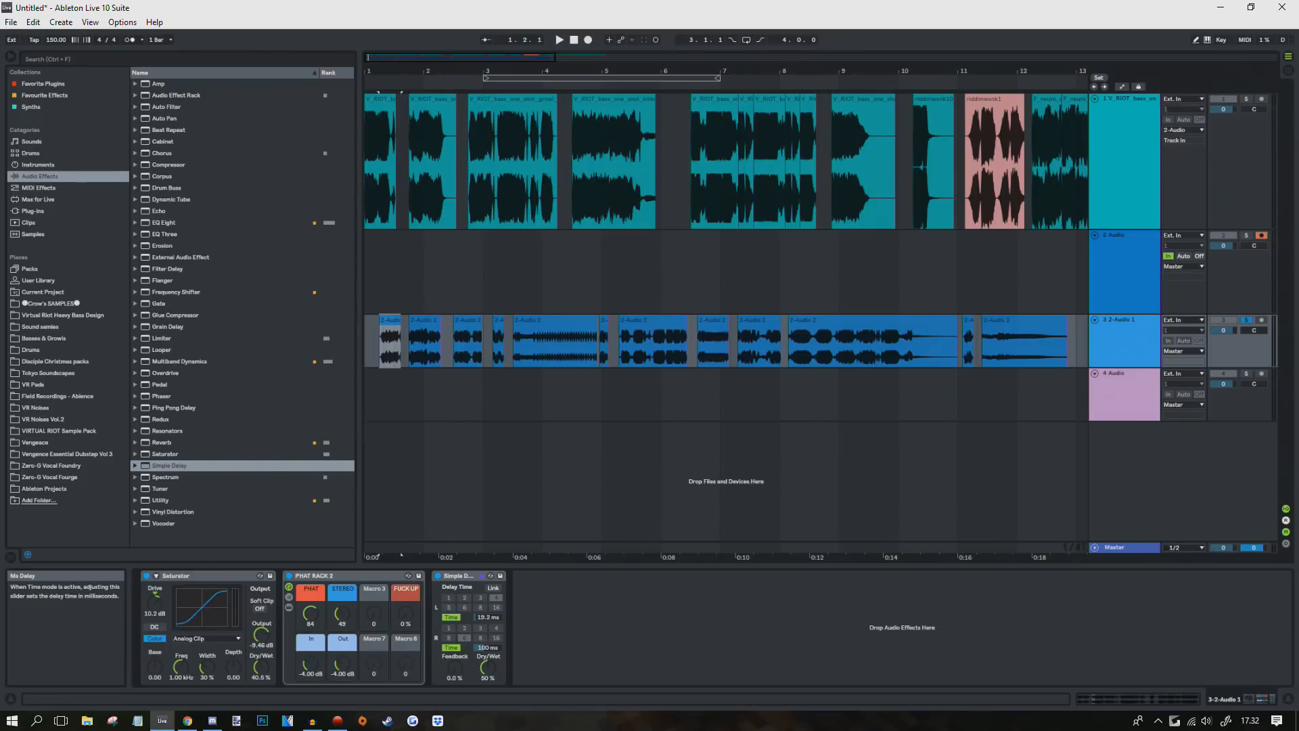
{"action": "left_click_drag", "start_coordinate": [490, 647], "coordinate": [490, 682]}
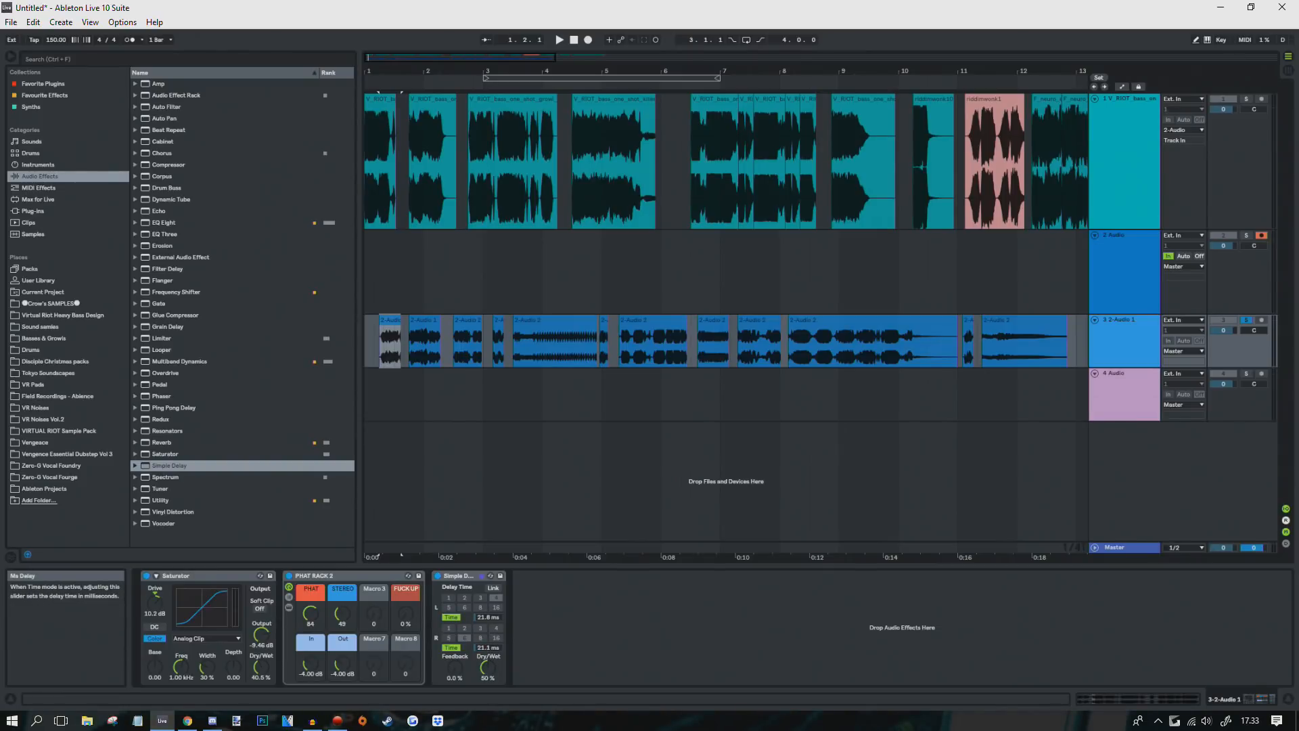
{"action": "left_click_drag", "start_coordinate": [485, 649], "coordinate": [458, 647]}
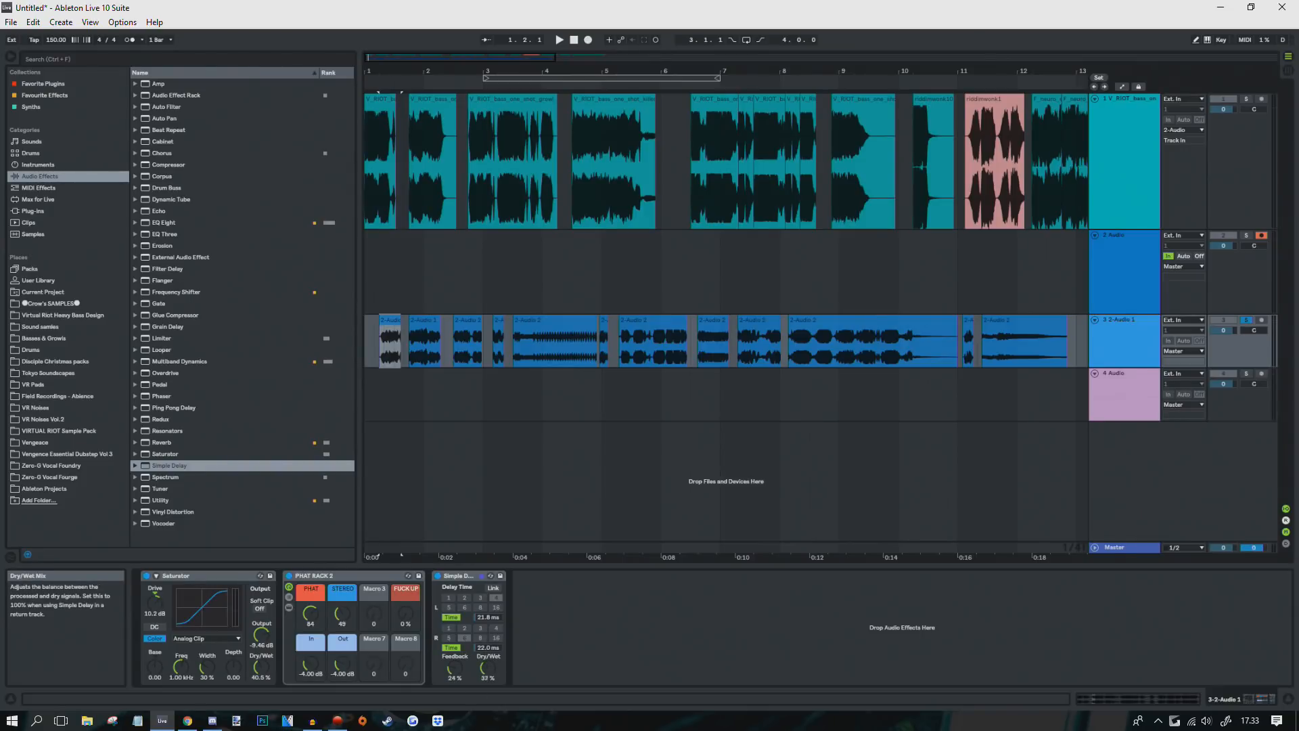
Step: Audition track 3 from the start and set the delay's dry/wet to about 33%
{"action": "left_click", "coordinate": [372, 347]}
{"action": "key", "text": "space"}
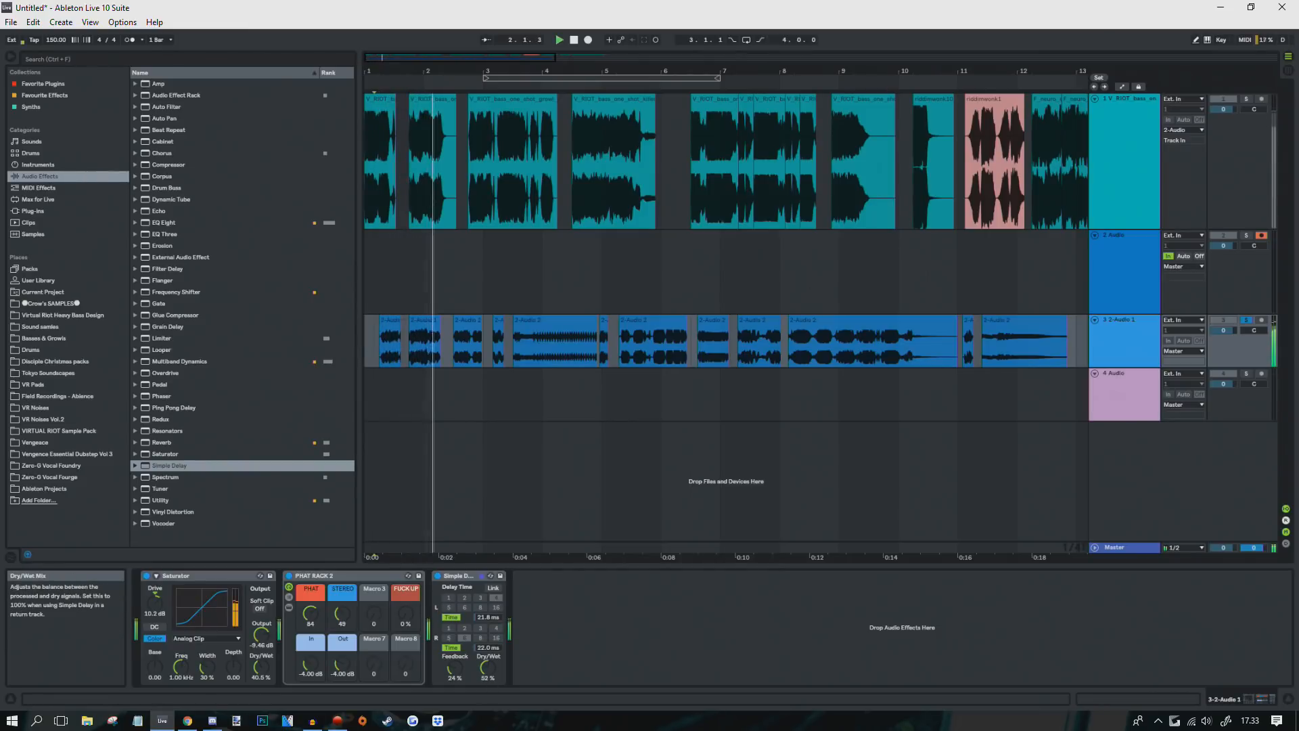
{"action": "mouse_move", "coordinate": [488, 668]}
{"action": "left_mouse_down"}
{"action": "mouse_move", "coordinate": [488, 654]}
{"action": "mouse_move", "coordinate": [488, 667]}
{"action": "left_mouse_up"}
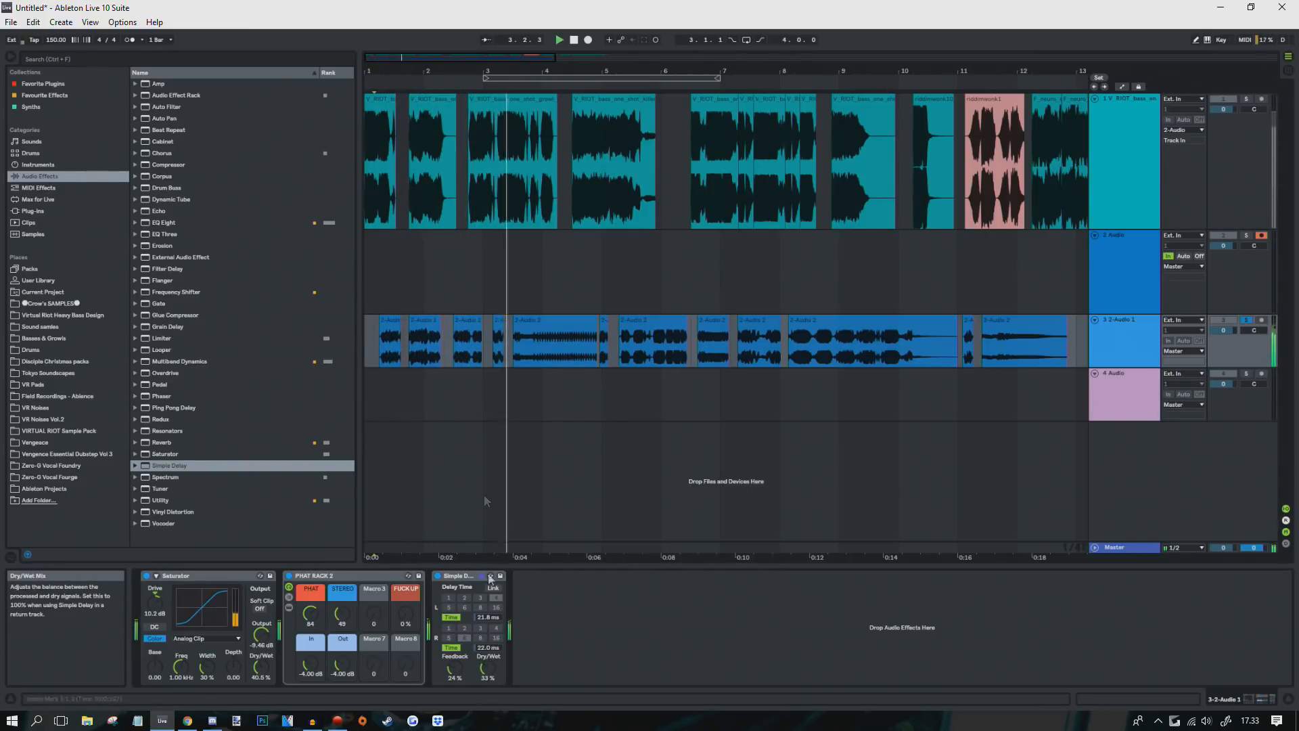
{"action": "mouse_move", "coordinate": [393, 71]}
{"action": "left_mouse_down"}
{"action": "mouse_move", "coordinate": [392, 94]}
{"action": "mouse_move", "coordinate": [393, 67]}
{"action": "left_mouse_up"}
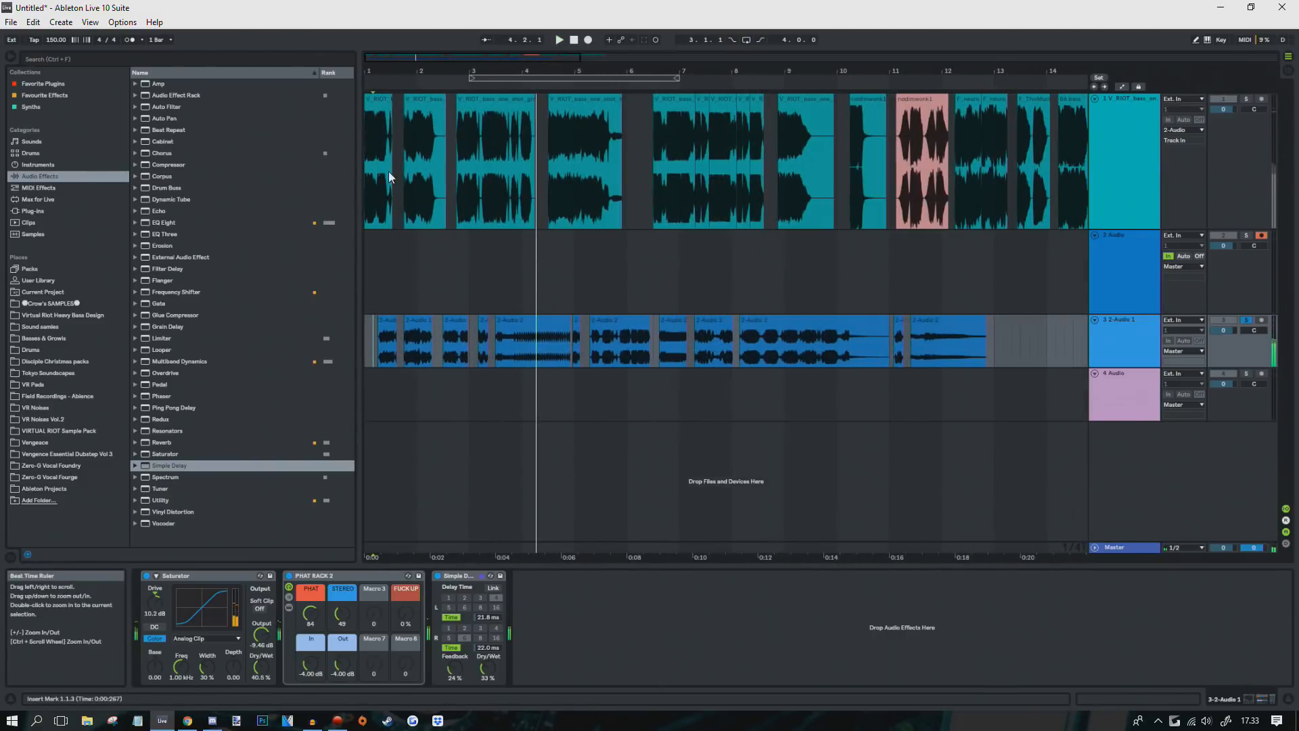
{"action": "key", "text": "space"}
{"action": "left_click", "coordinate": [371, 166]}
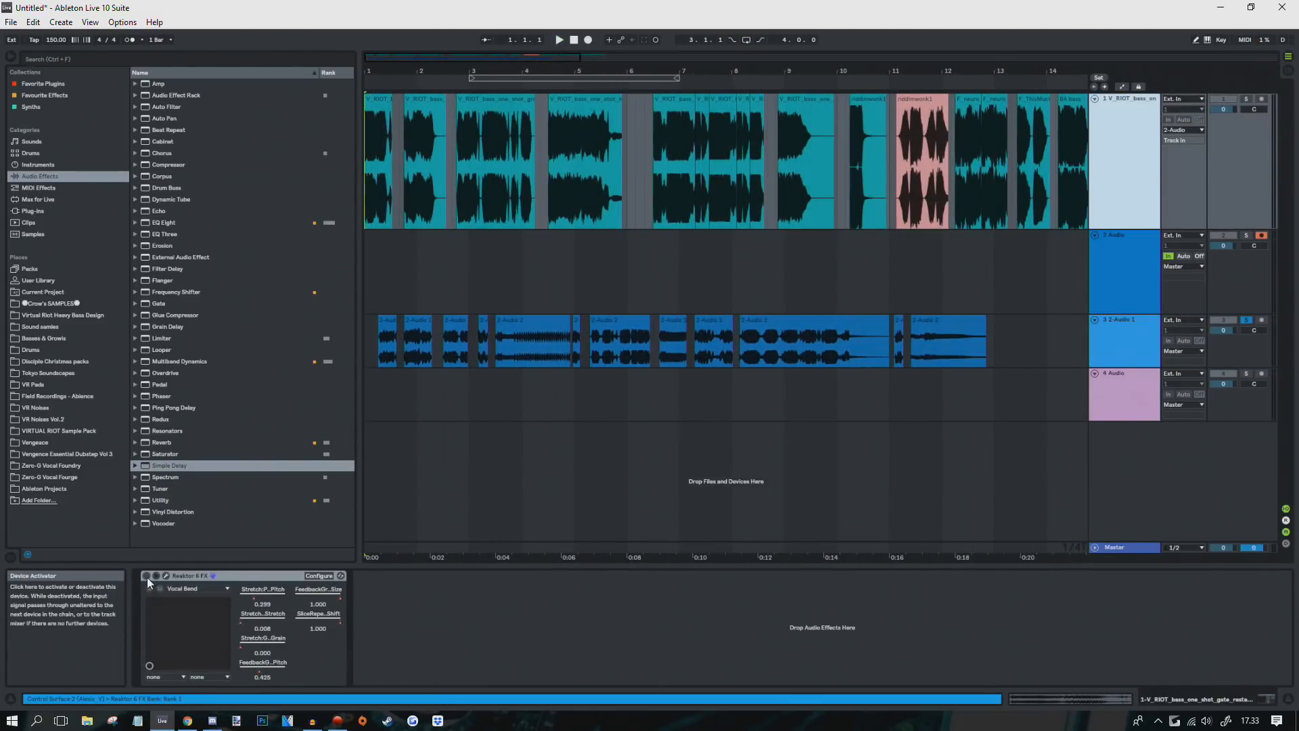
Step: Enable Reaktor 6 FX, solo track 1, and draw then duplicate its automation envelope
{"action": "left_click", "coordinate": [146, 576]}
{"action": "left_click", "coordinate": [1246, 98]}
{"action": "key", "text": "a"}
{"action": "key", "text": "Delete"}
{"action": "mouse_move", "coordinate": [406, 71]}
{"action": "left_mouse_down"}
{"action": "mouse_move", "coordinate": [406, 95]}
{"action": "mouse_move", "coordinate": [443, 48]}
{"action": "mouse_move", "coordinate": [406, 95]}
{"action": "left_mouse_up"}
{"action": "key", "text": "ctrl+d"}
{"action": "key", "text": "ctrl+d"}
{"action": "key", "text": "ctrl+d"}
{"action": "key", "text": "ctrl+d"}
{"action": "key", "text": "ctrl+d"}
{"action": "key", "text": "ctrl+d"}
Step: Record track 1 into track 2 and move the new clip onto track 3 at bar 14
{"action": "left_click", "coordinate": [589, 40]}
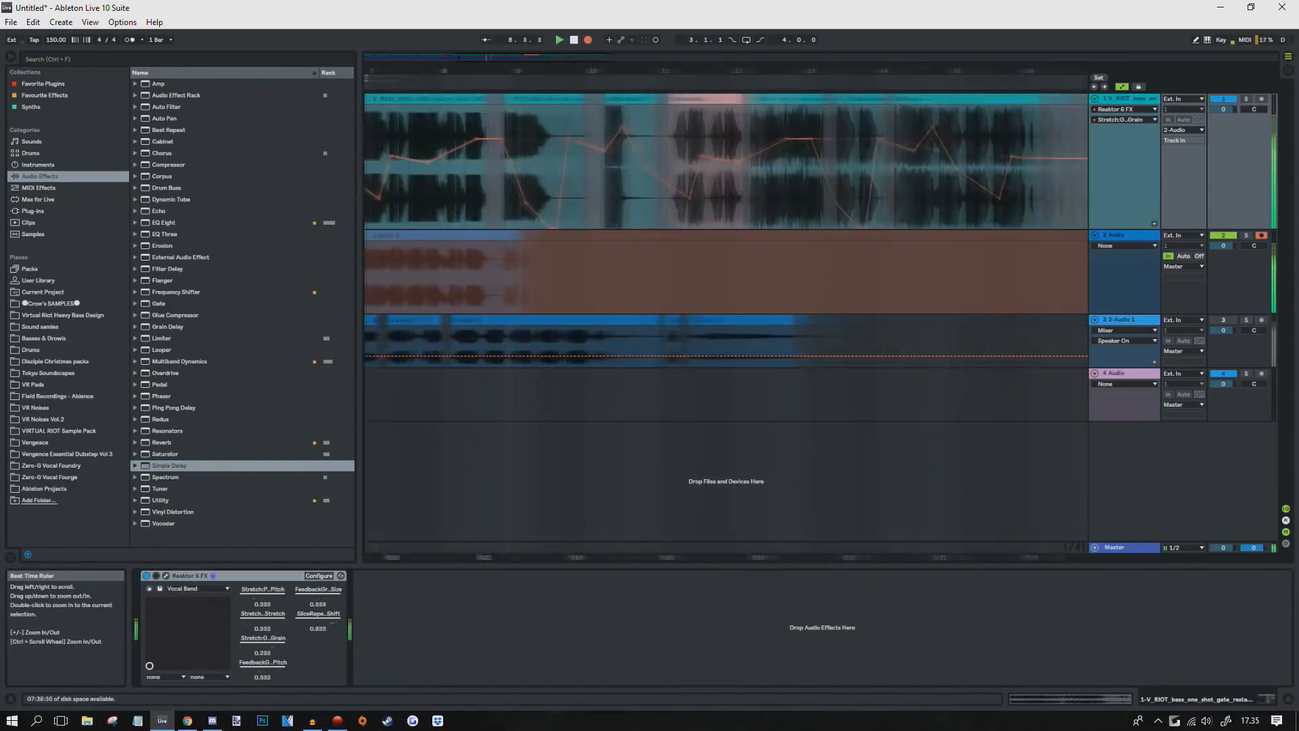
{"action": "key", "text": "space"}
{"action": "left_click_drag", "start_coordinate": [406, 235], "coordinate": [636, 319]}
{"action": "left_click", "coordinate": [1246, 320]}
{"action": "left_click_drag", "start_coordinate": [634, 88], "coordinate": [633, 55]}
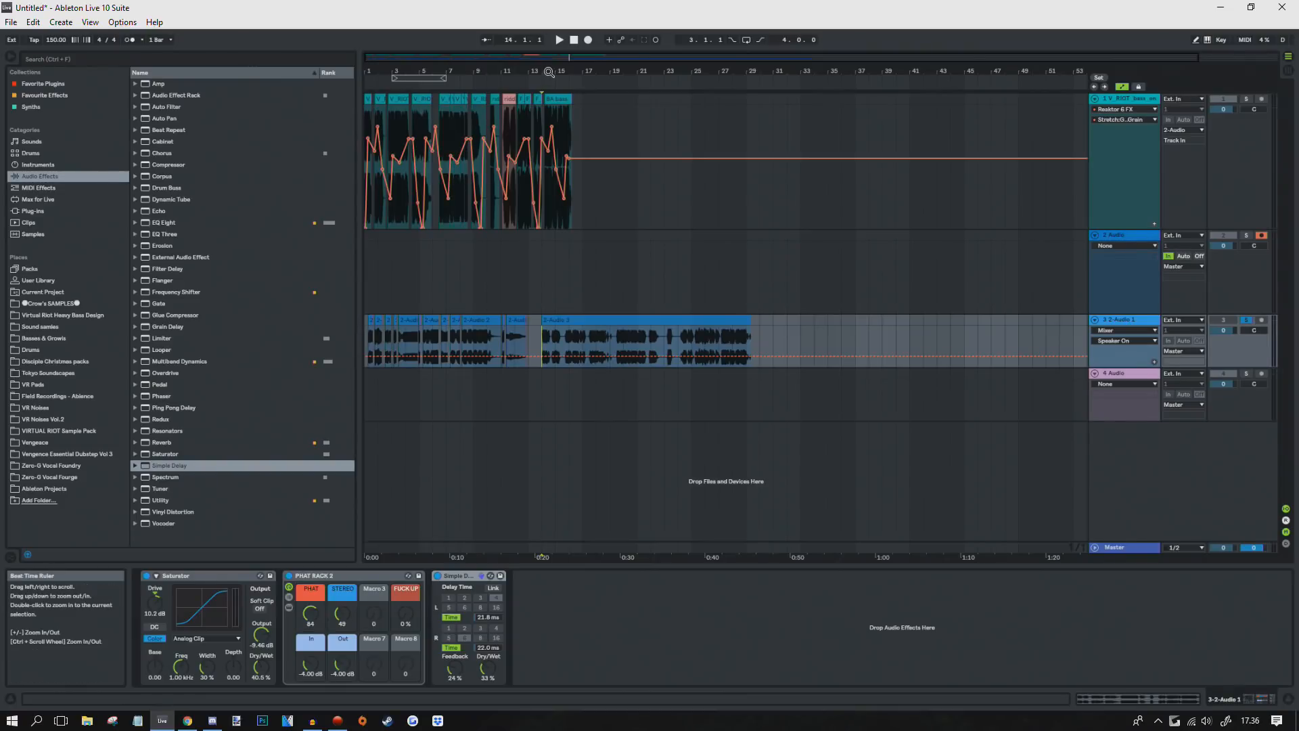
Step: Trim the new clip's start to 14.1.1 and audition it from bar 21
{"action": "left_click_drag", "start_coordinate": [542, 71], "coordinate": [465, 146]}
{"action": "key", "text": "space"}
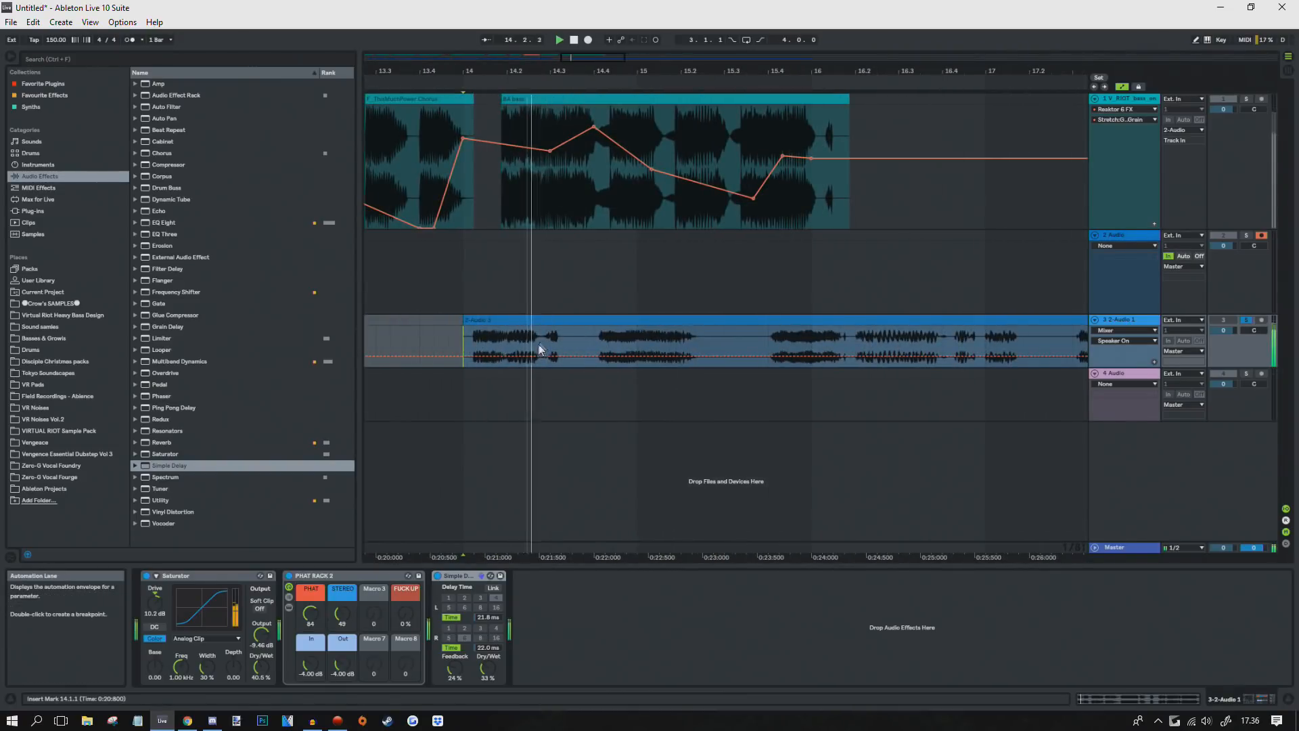
{"action": "key", "text": "space"}
{"action": "key", "text": "space"}
{"action": "key", "text": "space"}
{"action": "mouse_move", "coordinate": [465, 320]}
{"action": "left_mouse_down"}
{"action": "mouse_move", "coordinate": [478, 327]}
{"action": "mouse_move", "coordinate": [467, 344]}
{"action": "left_mouse_up"}
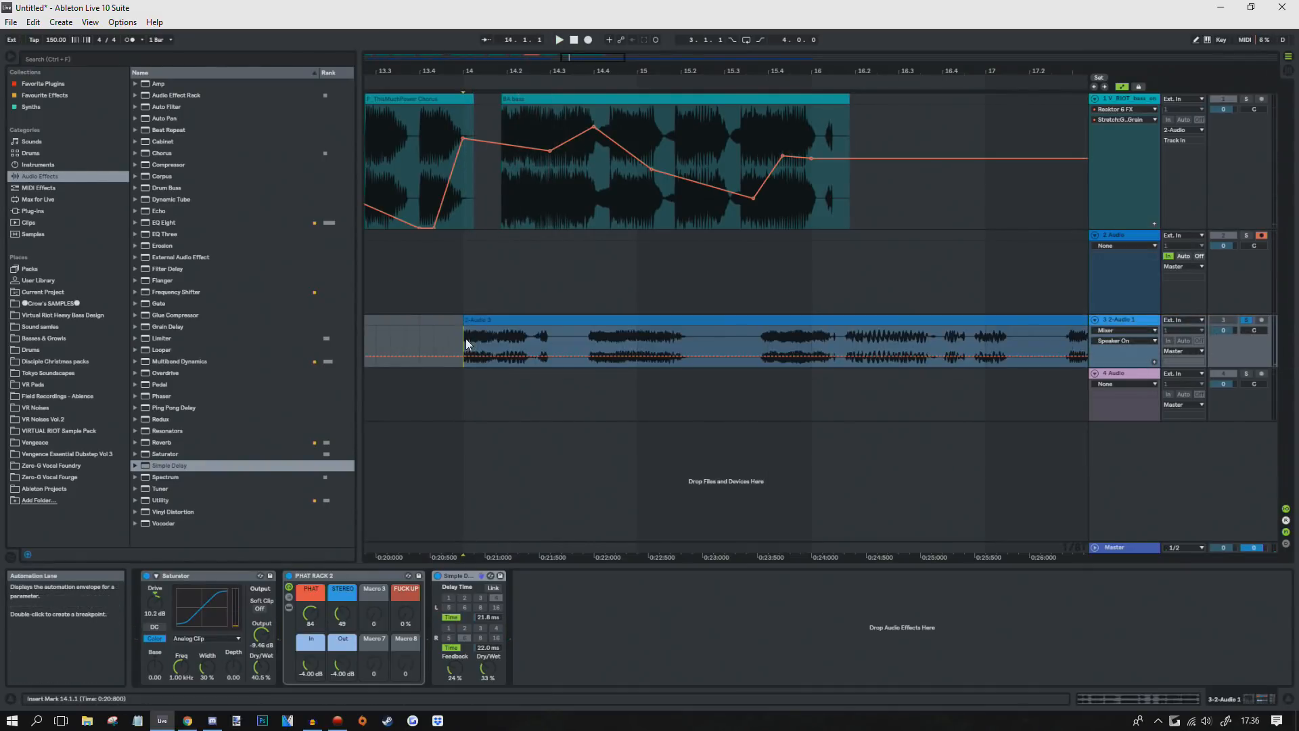
{"action": "key", "text": "space"}
{"action": "scroll", "coordinate": [550, 345], "scroll_direction": "up", "scroll_amount": 5}
{"action": "left_click", "coordinate": [719, 345]}
{"action": "scroll", "coordinate": [585, 345], "scroll_direction": "down", "scroll_amount": 5}
{"action": "left_click", "coordinate": [586, 345]}
{"action": "key", "text": "space"}
{"action": "key", "text": "space"}
Step: Audition around bar 26 and move the clips to near bar 14 and 15.4
{"action": "left_click_drag", "start_coordinate": [575, 71], "coordinate": [467, 84]}
{"action": "left_click", "coordinate": [559, 345]}
{"action": "key", "text": "space"}
{"action": "key", "text": "space"}
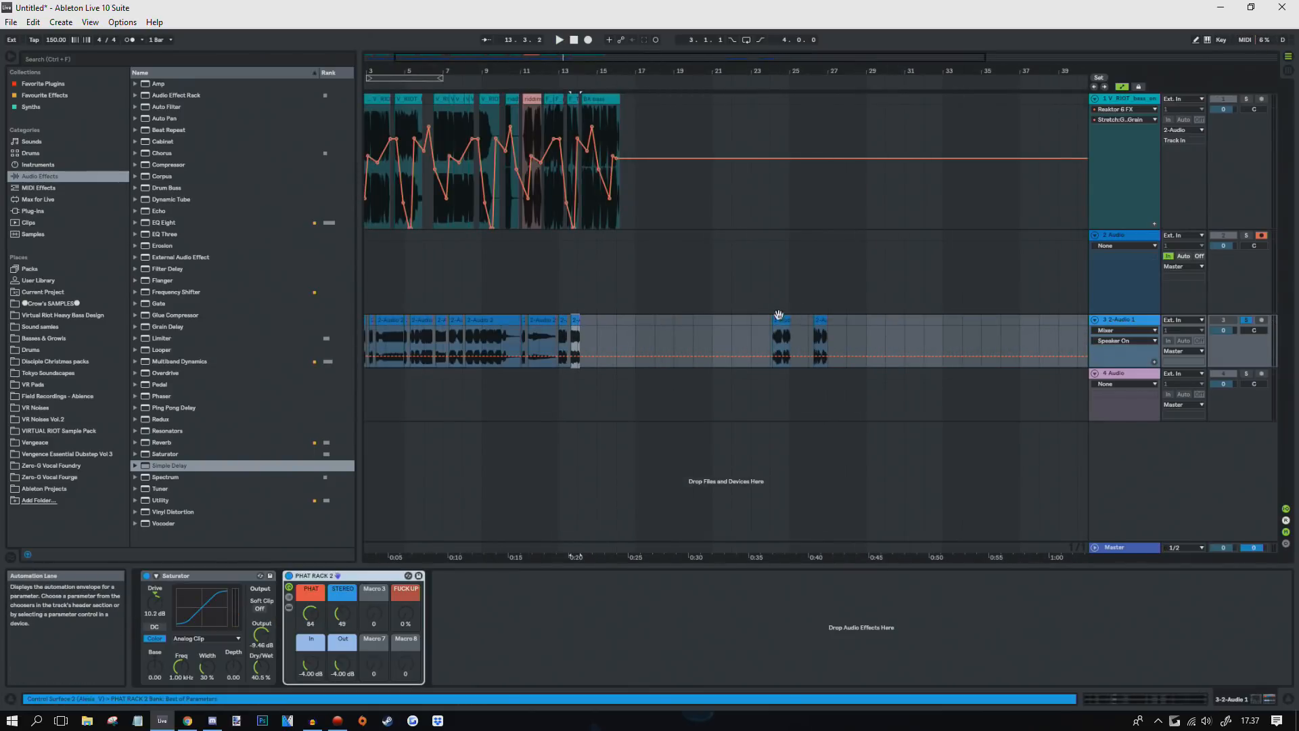
{"action": "left_click_drag", "start_coordinate": [691, 344], "coordinate": [599, 344]}
{"action": "left_click_drag", "start_coordinate": [820, 320], "coordinate": [612, 322]}
{"action": "left_click_drag", "start_coordinate": [490, 71], "coordinate": [941, 124]}
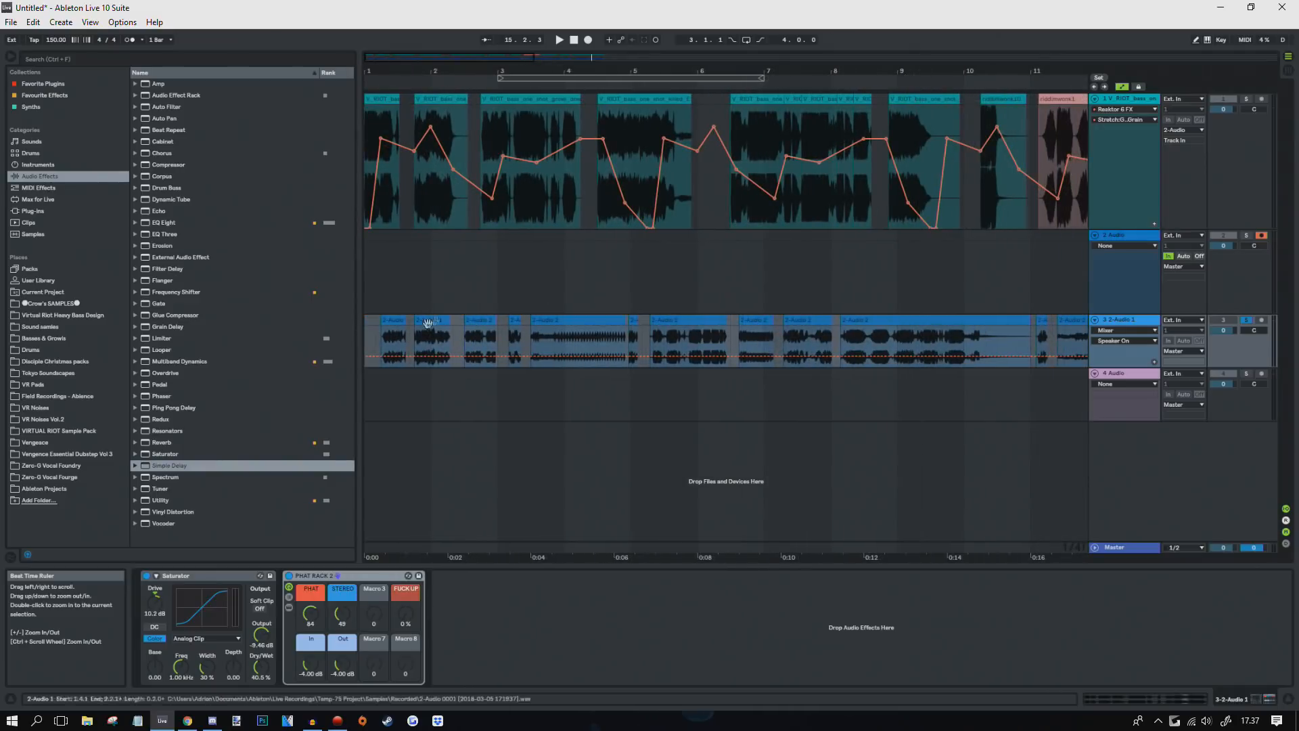
Step: Loop the first resampled clip for playback, then play track 3 from bar 13
{"action": "left_click", "coordinate": [393, 321]}
{"action": "key", "text": "ctrl+l"}
{"action": "key", "text": "space"}
{"action": "left_click_drag", "start_coordinate": [391, 71], "coordinate": [418, 58]}
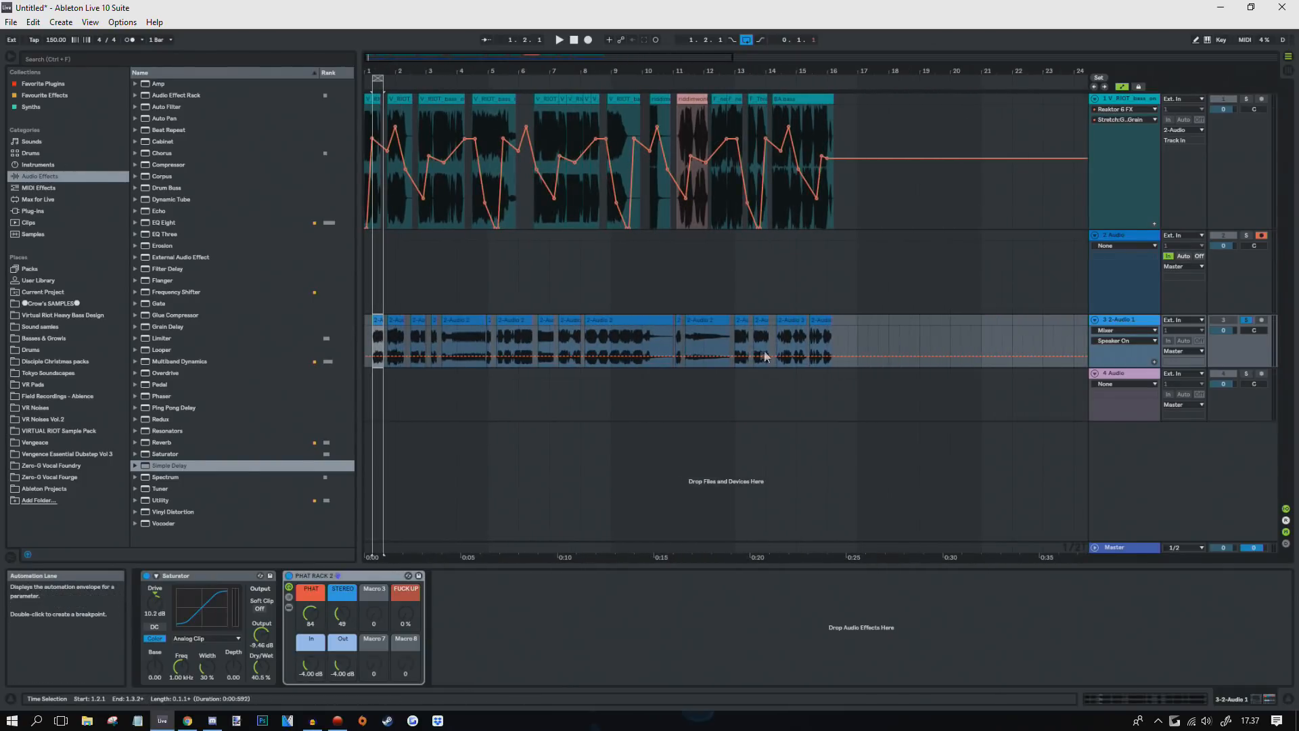
{"action": "left_click", "coordinate": [745, 318]}
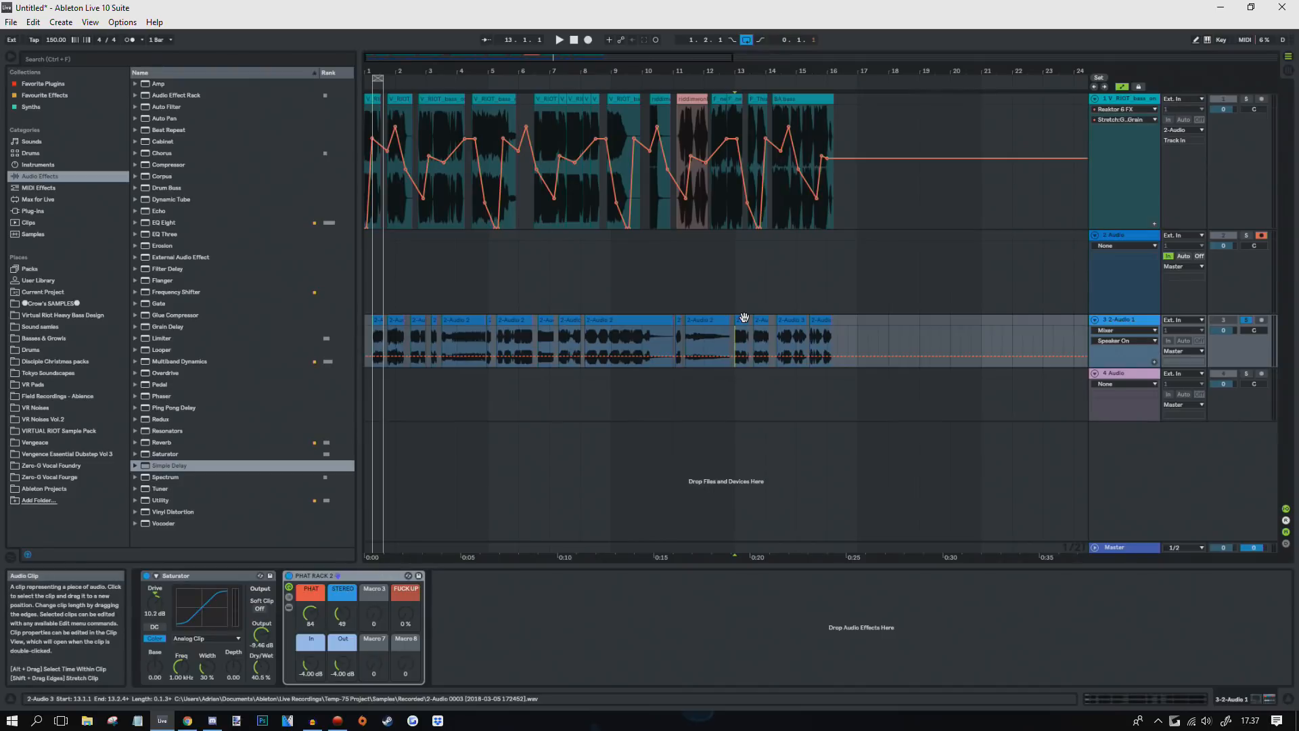
{"action": "key", "text": "space"}
{"action": "left_click_drag", "start_coordinate": [406, 72], "coordinate": [406, 69]}
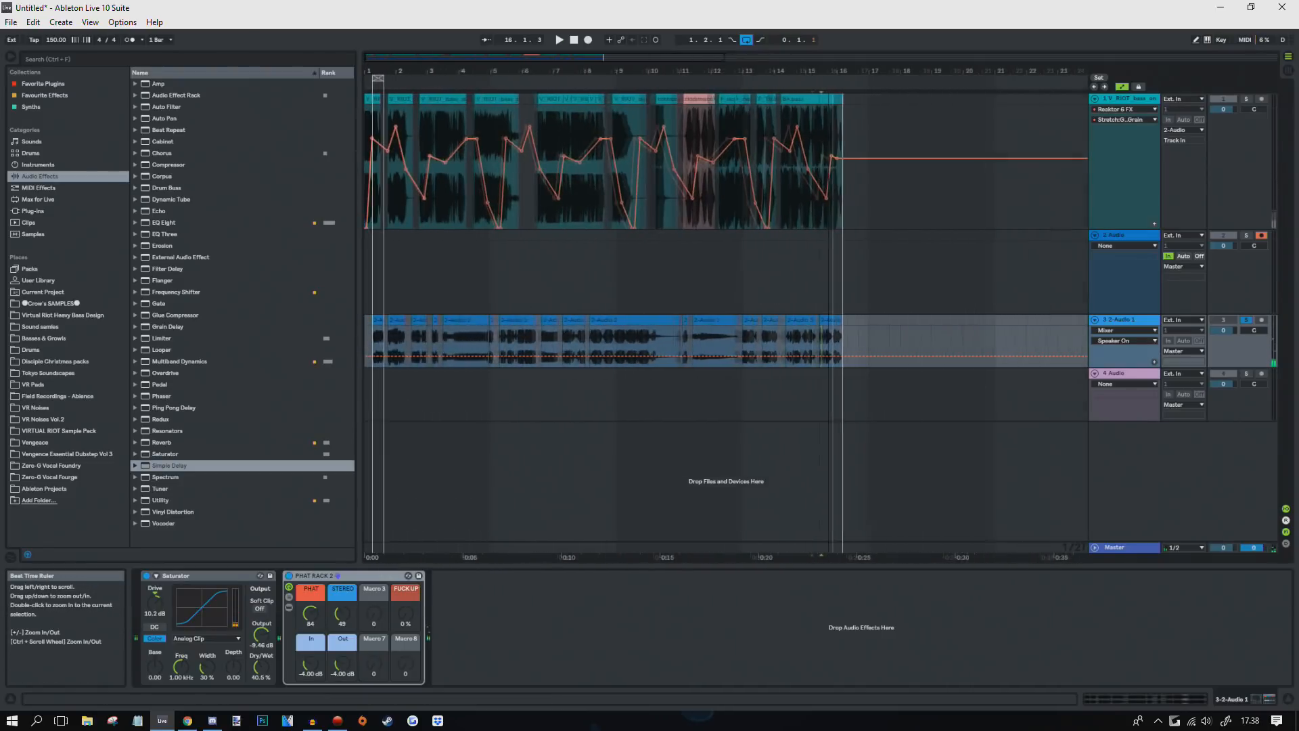
Step: Browse the sample packs to the VIRTUAL RIOT Sample Pack's Bass Hits folder
{"action": "left_click", "coordinate": [55, 314]}
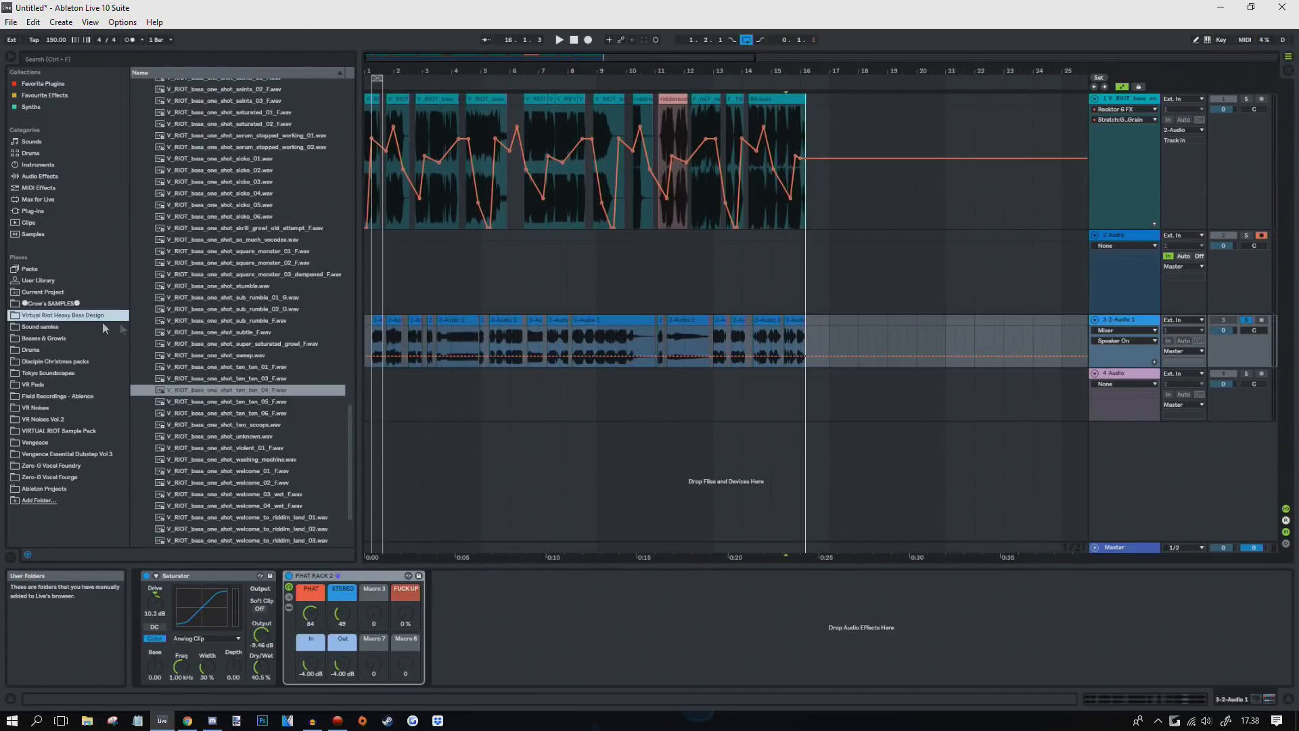
{"action": "scroll", "coordinate": [201, 323], "scroll_direction": "down", "scroll_amount": 3}
{"action": "scroll", "coordinate": [214, 332], "scroll_direction": "up", "scroll_amount": 6}
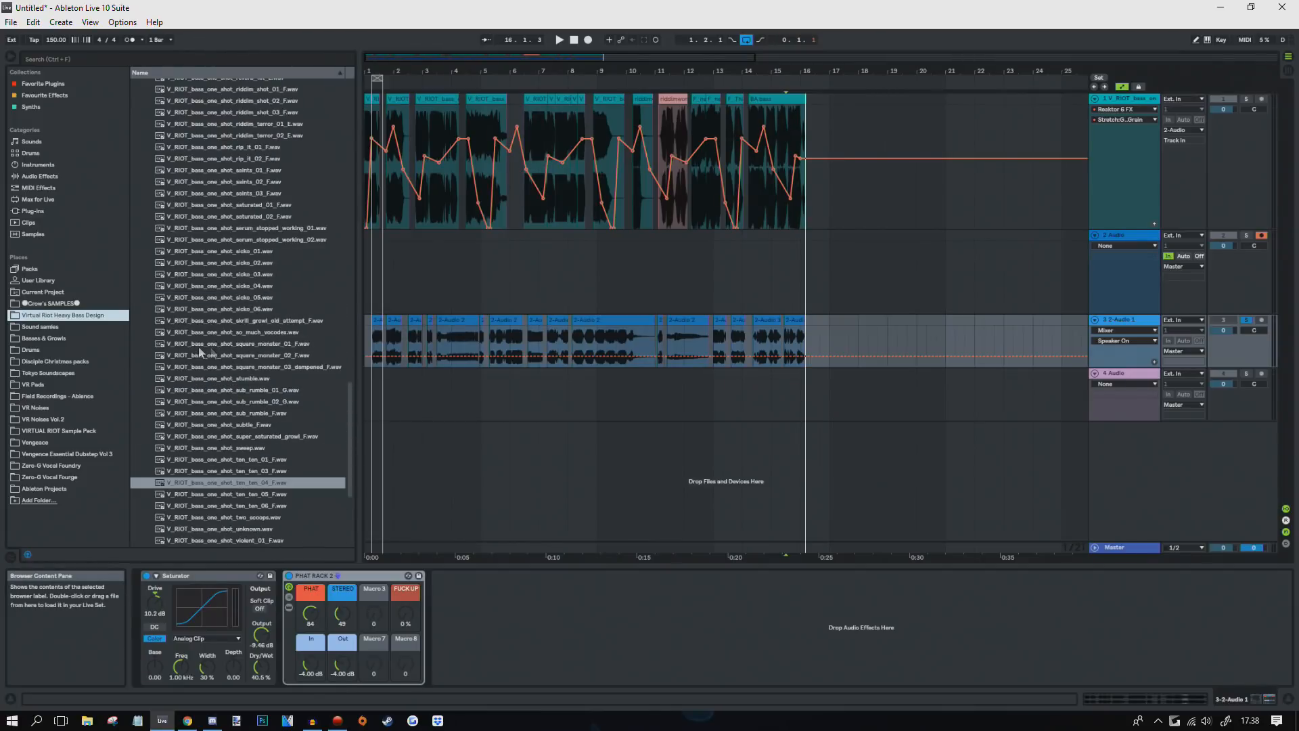
{"action": "left_click", "coordinate": [48, 455]}
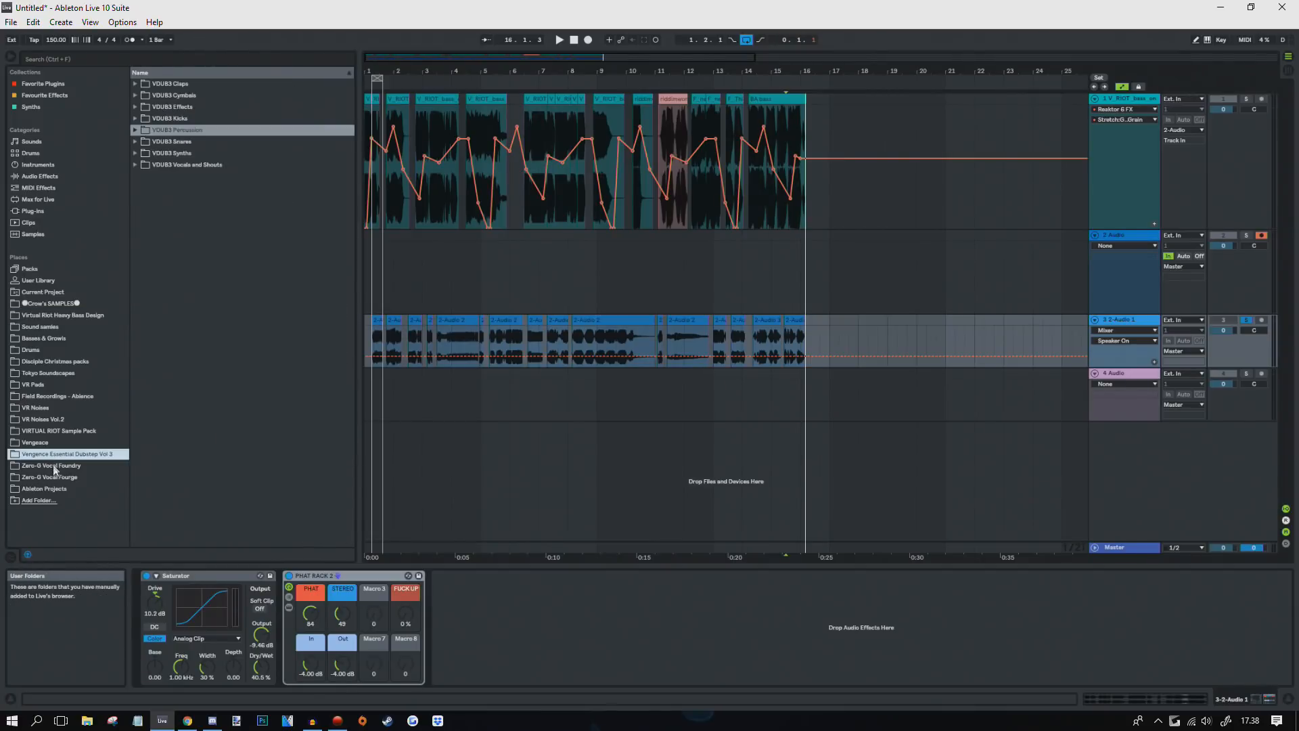
{"action": "left_click", "coordinate": [40, 432]}
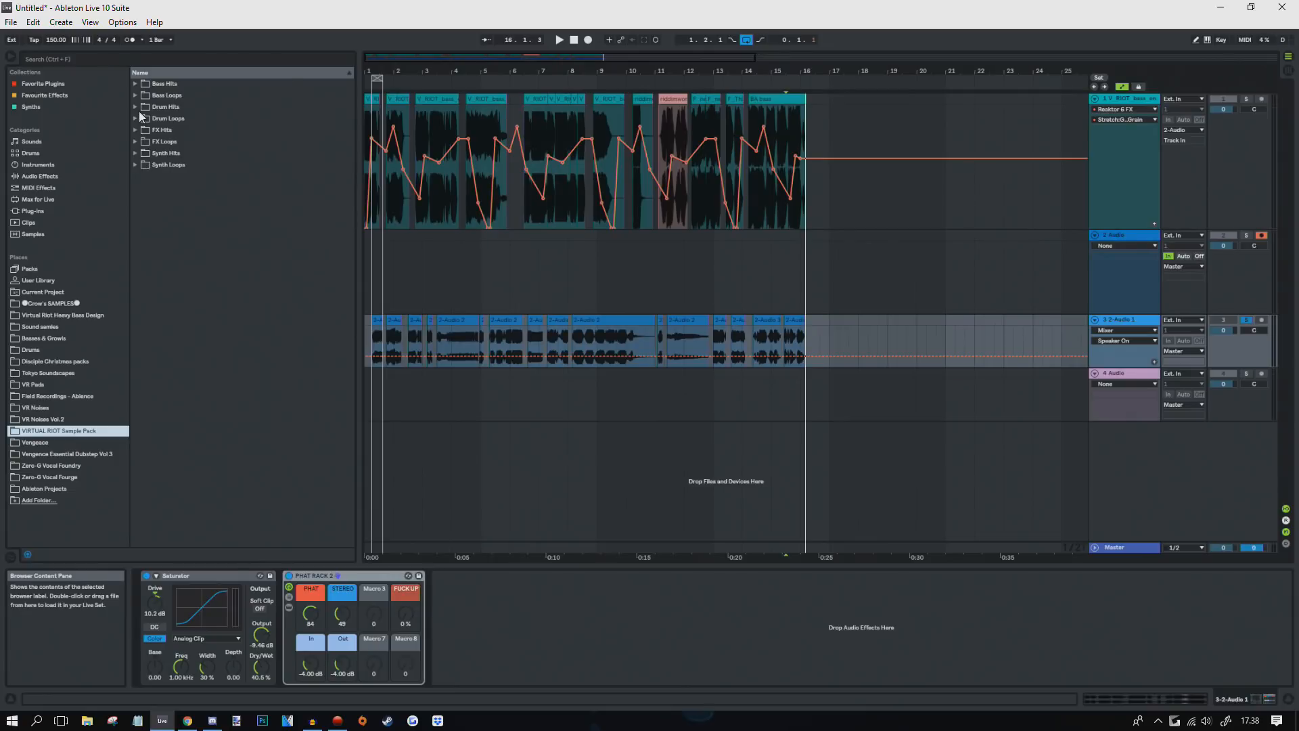
{"action": "left_click", "coordinate": [136, 85]}
{"action": "left_click_drag", "start_coordinate": [346, 132], "coordinate": [286, 477]}
Step: Preview X_Bassglitch07, 09, 06 and 01, then return to the song start
{"action": "left_click", "coordinate": [190, 320]}
{"action": "left_click", "coordinate": [193, 345]}
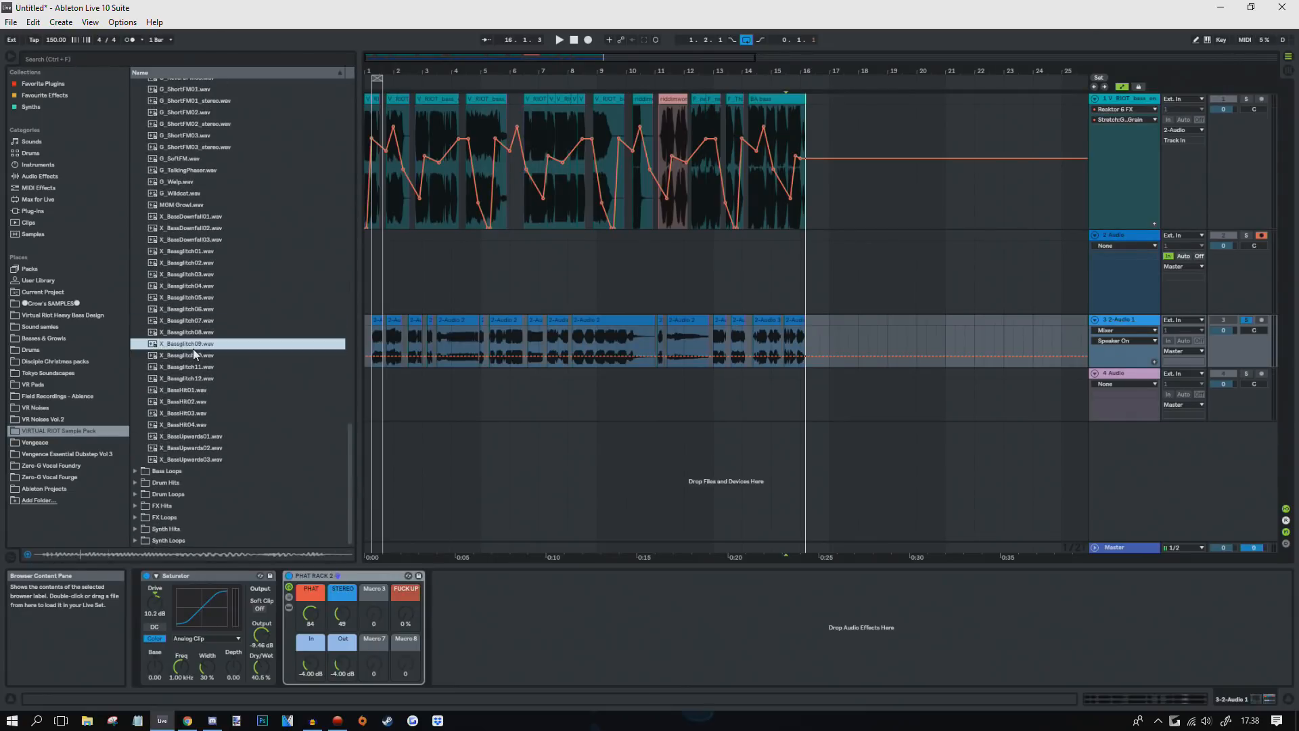
{"action": "left_click", "coordinate": [189, 322]}
{"action": "left_click", "coordinate": [191, 309]}
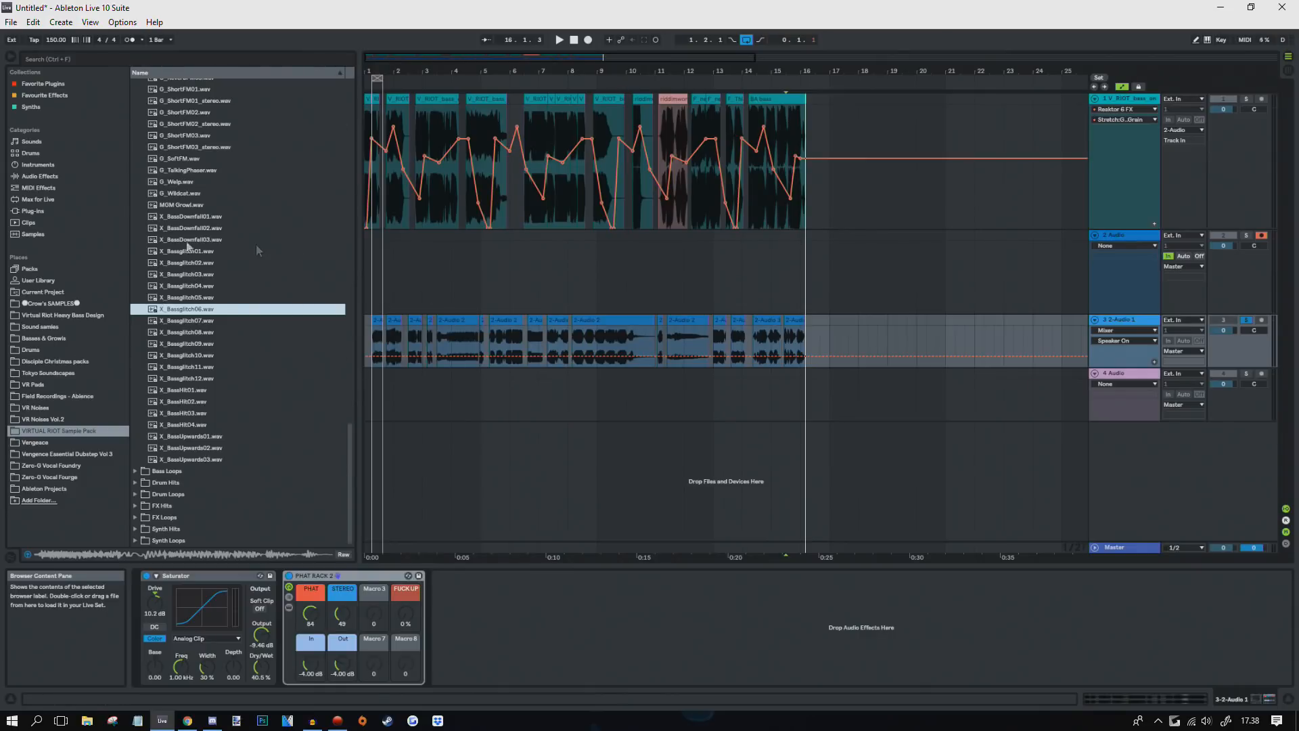
{"action": "left_click", "coordinate": [189, 252]}
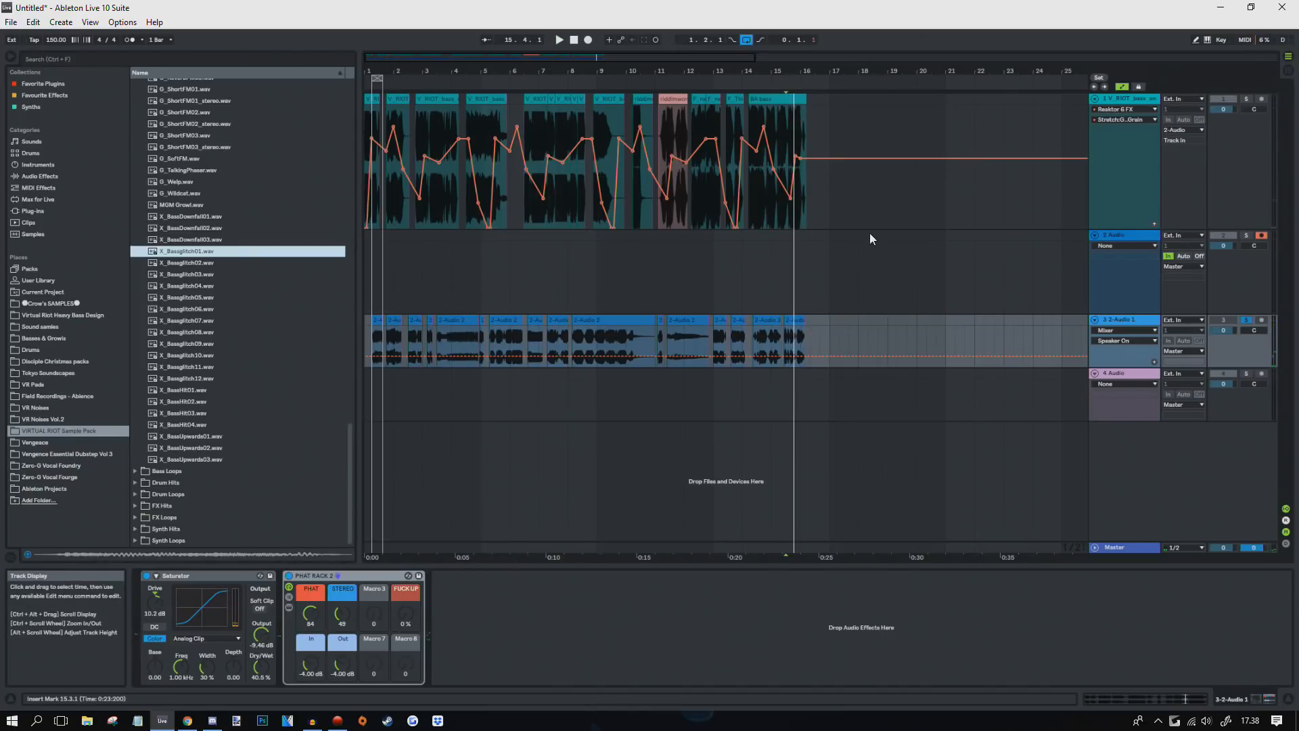
{"action": "left_click", "coordinate": [373, 343]}
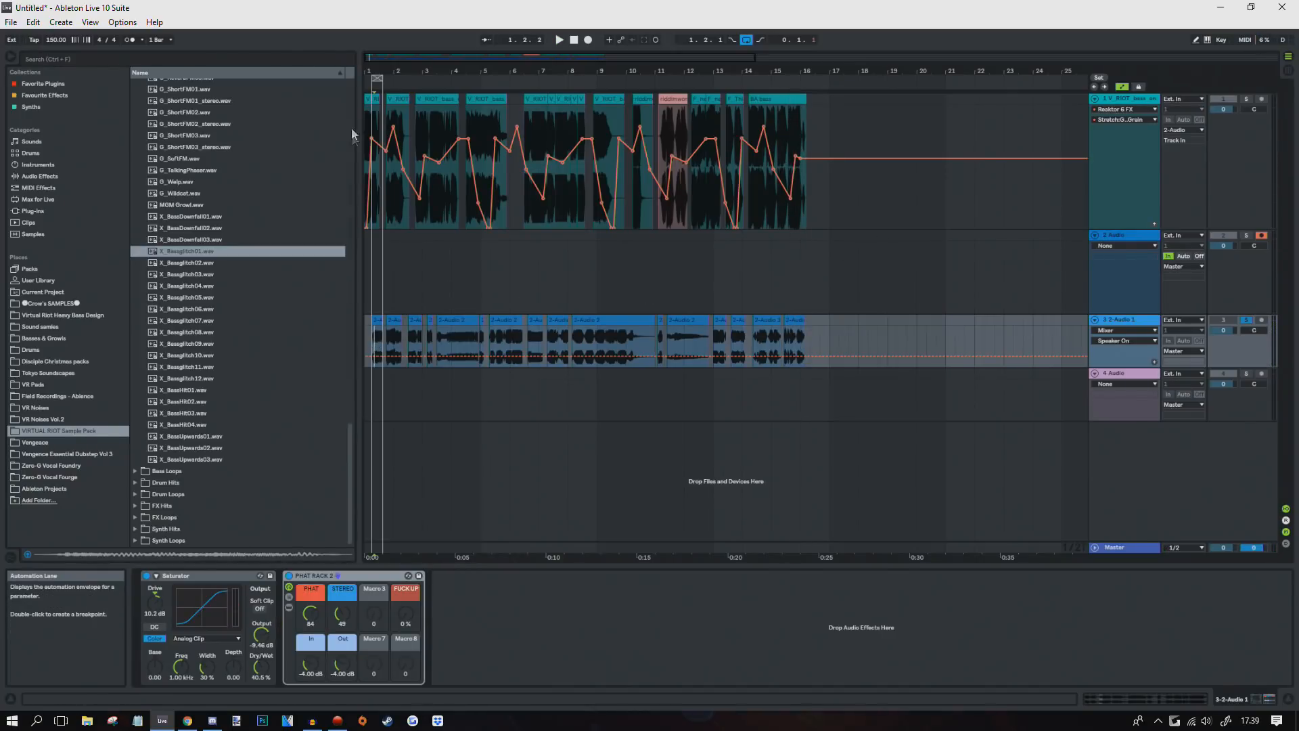
{"action": "mouse_move", "coordinate": [369, 81]}
{"action": "left_mouse_down"}
{"action": "mouse_move", "coordinate": [370, 125]}
{"action": "mouse_move", "coordinate": [374, 81]}
{"action": "left_mouse_up"}
{"action": "left_click", "coordinate": [367, 345]}
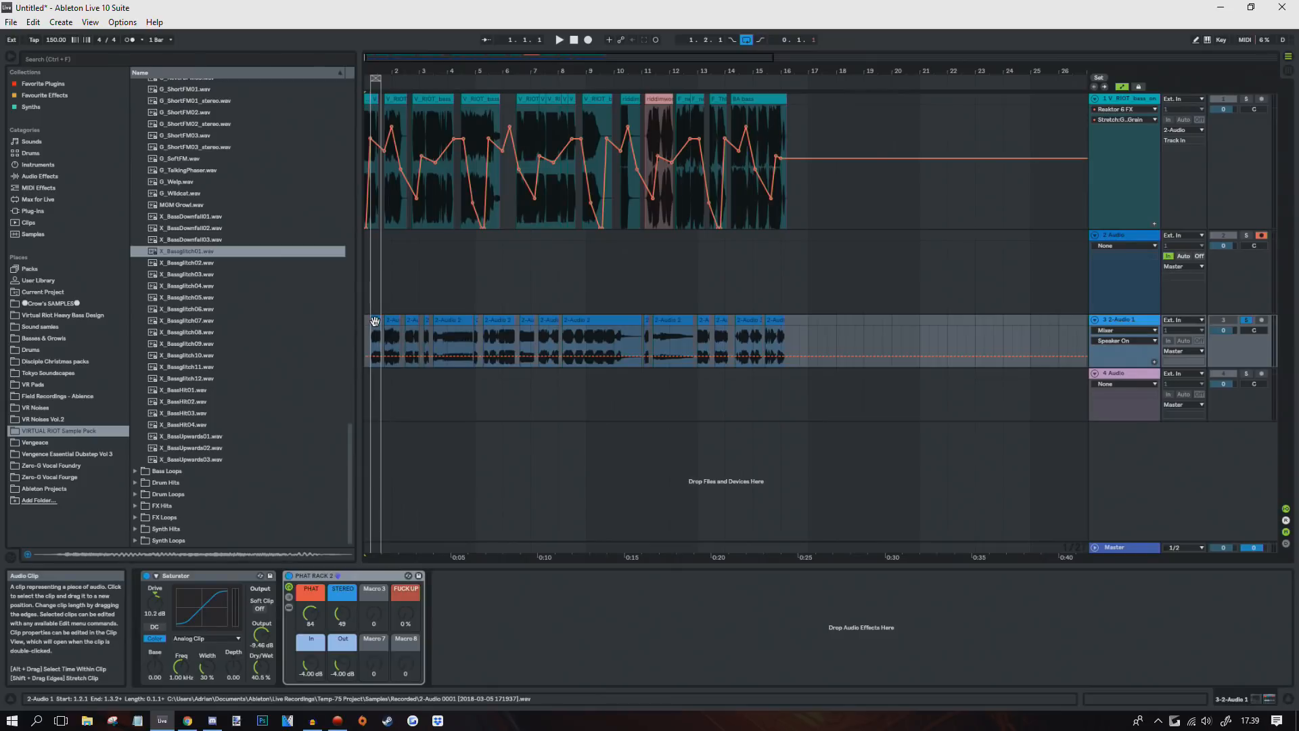